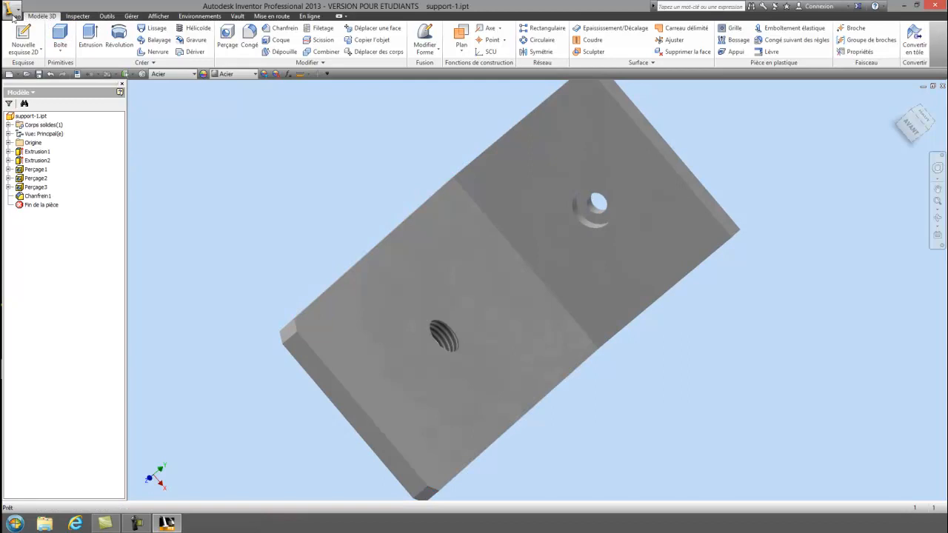
left_click(13, 15)
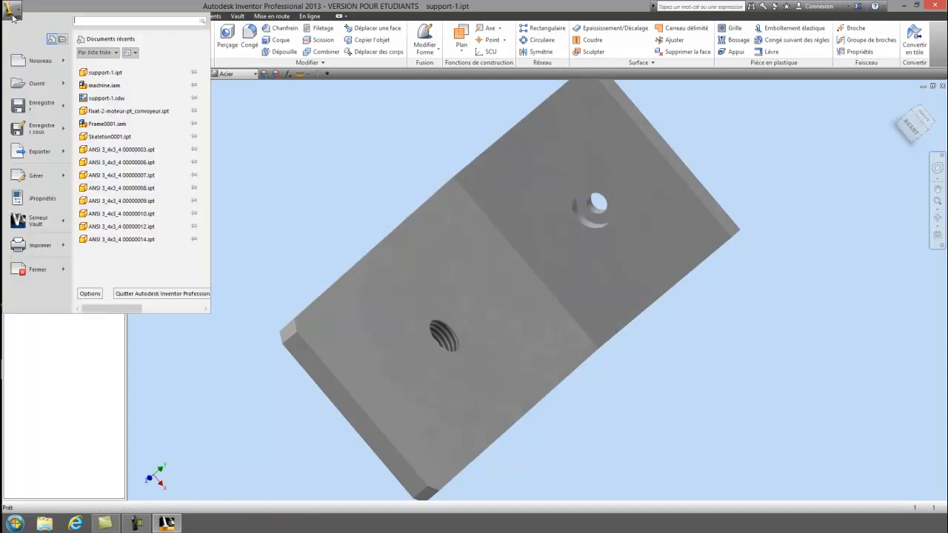
mouse_move(60, 69)
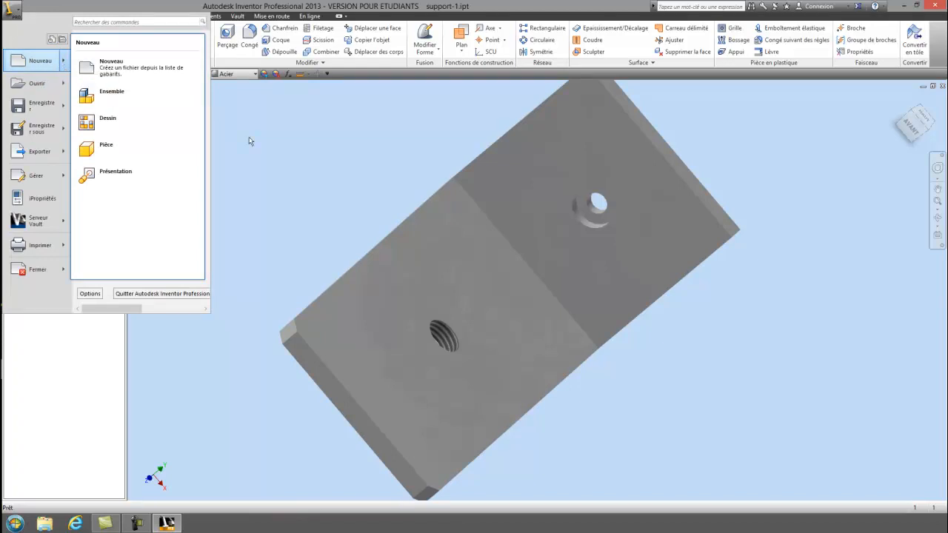
left_click(225, 131)
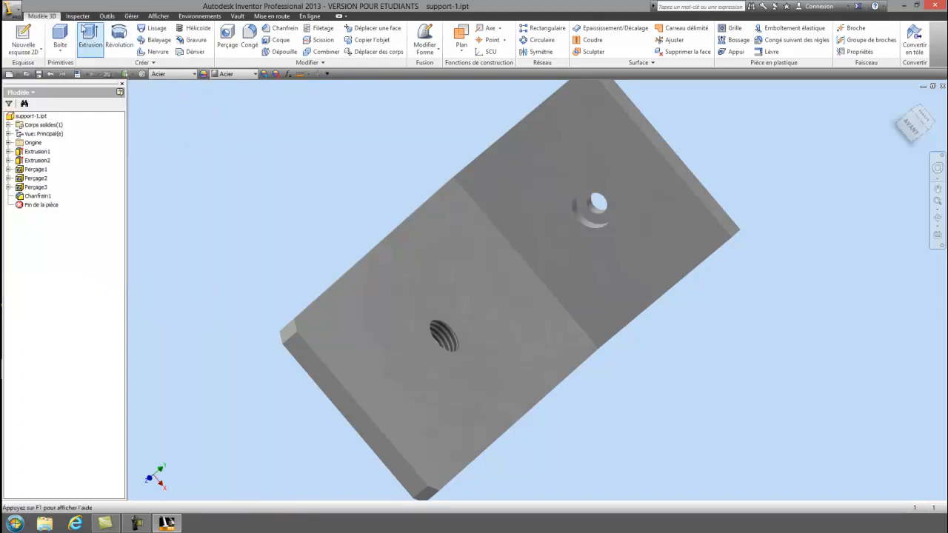
left_click(78, 16)
left_click(35, 16)
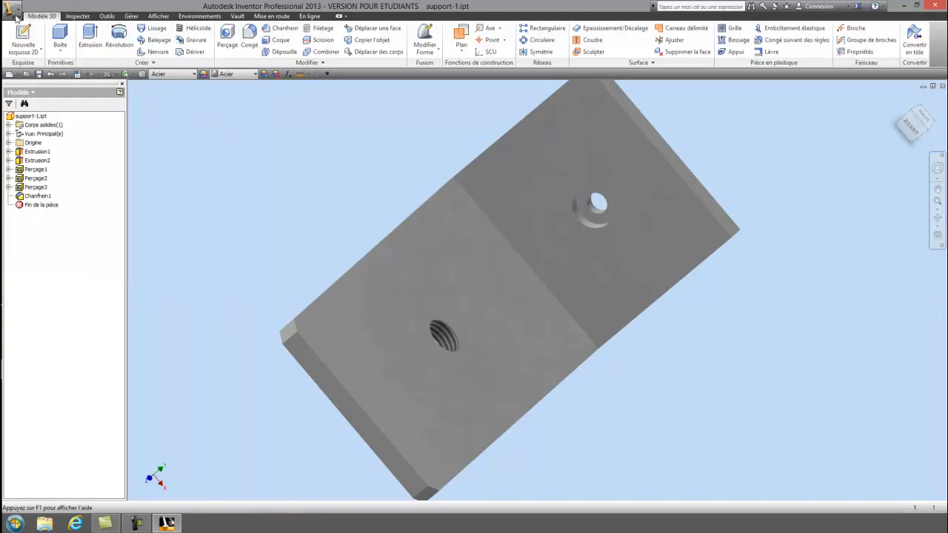
- Create a new drawing (Dessin) document for the bracket part
left_click(12, 8)
mouse_move(65, 63)
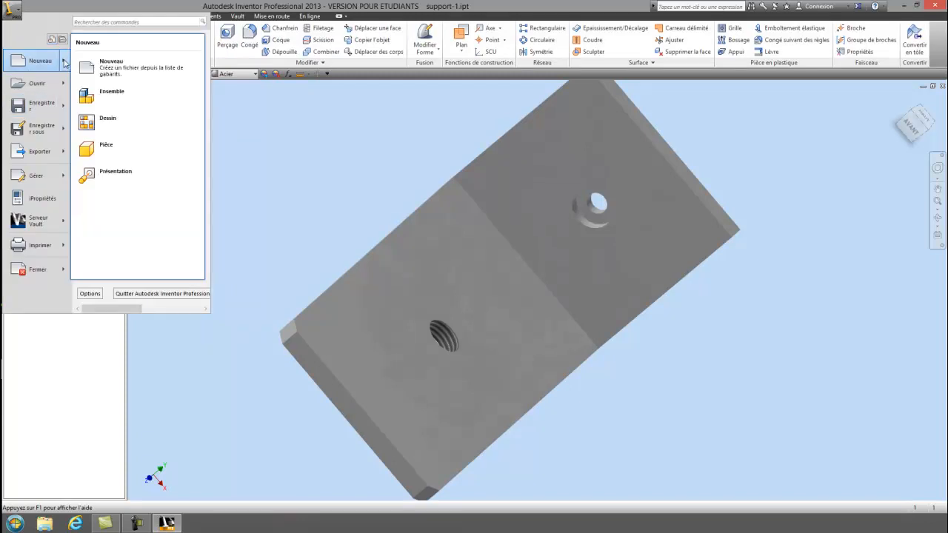
left_click(119, 132)
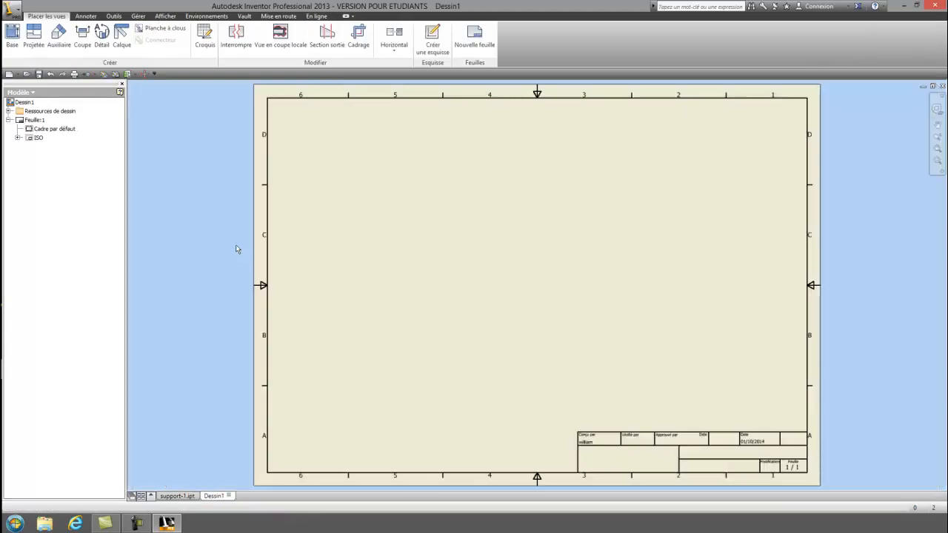
- Edit the sheet to use size A3 with landscape (Paysage) orientation
mouse_move(235, 247)
middle_mouse_down()
mouse_move(241, 241)
mouse_move(237, 257)
mouse_move(243, 238)
middle_mouse_up()
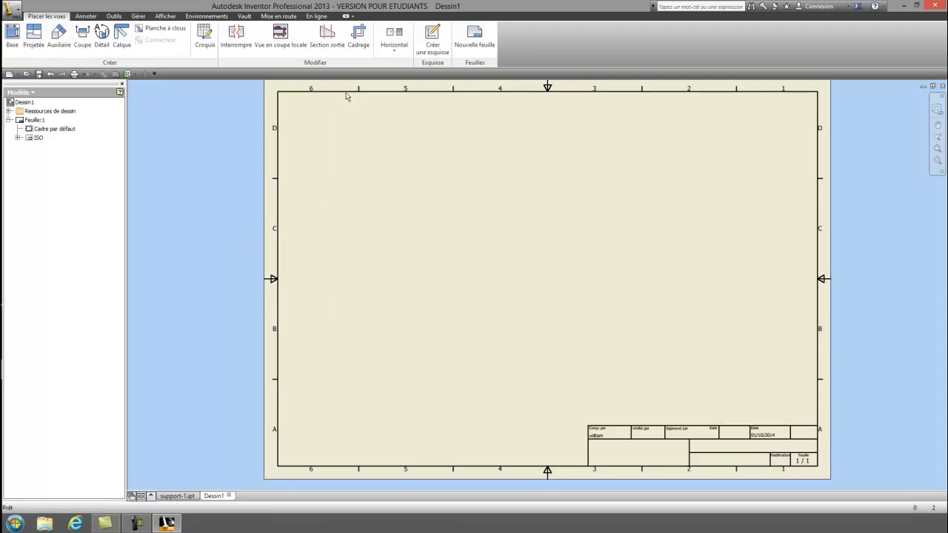
scroll(244, 144, "up", 3)
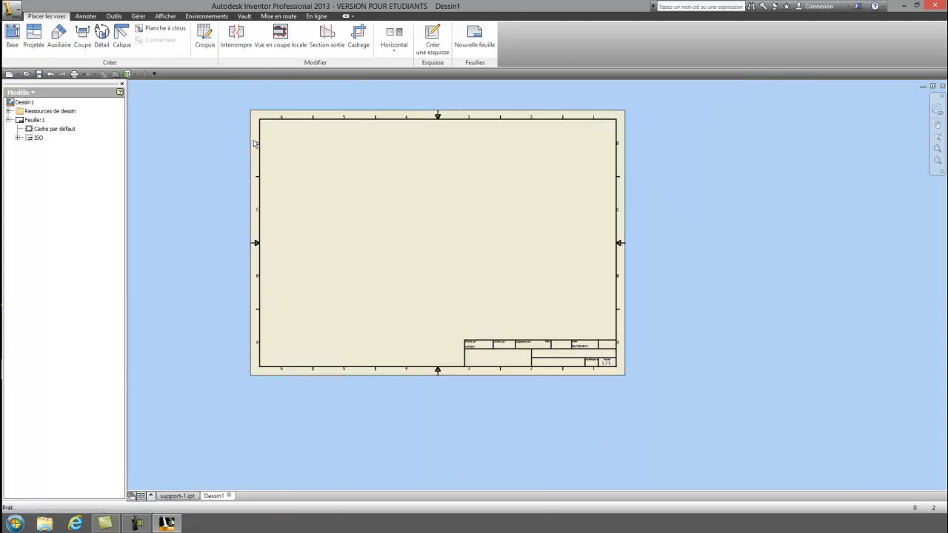
scroll(254, 143, "down", 4)
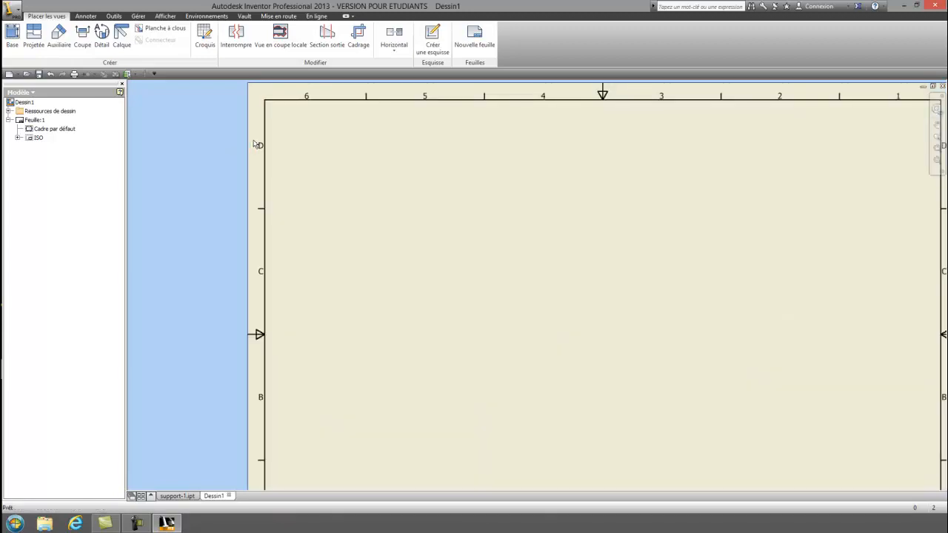
right_click(266, 88)
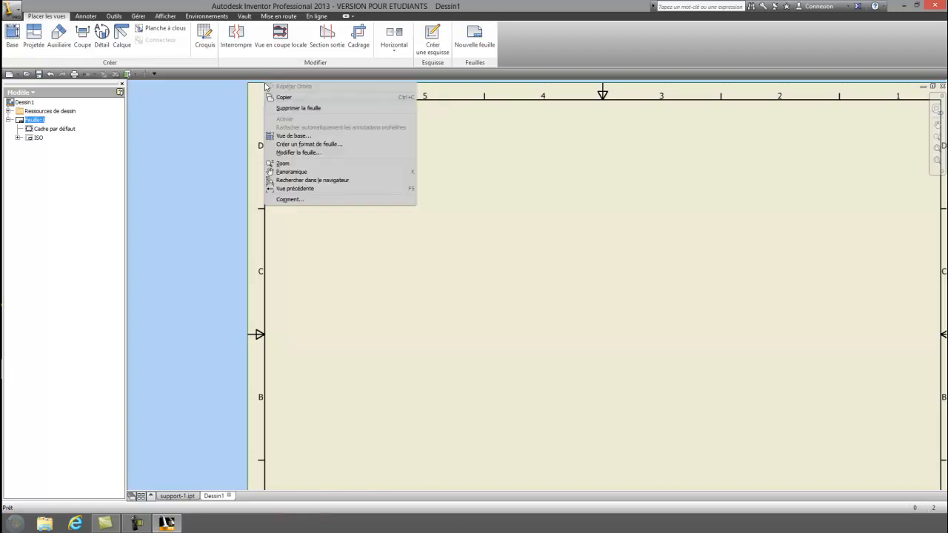
left_click(302, 152)
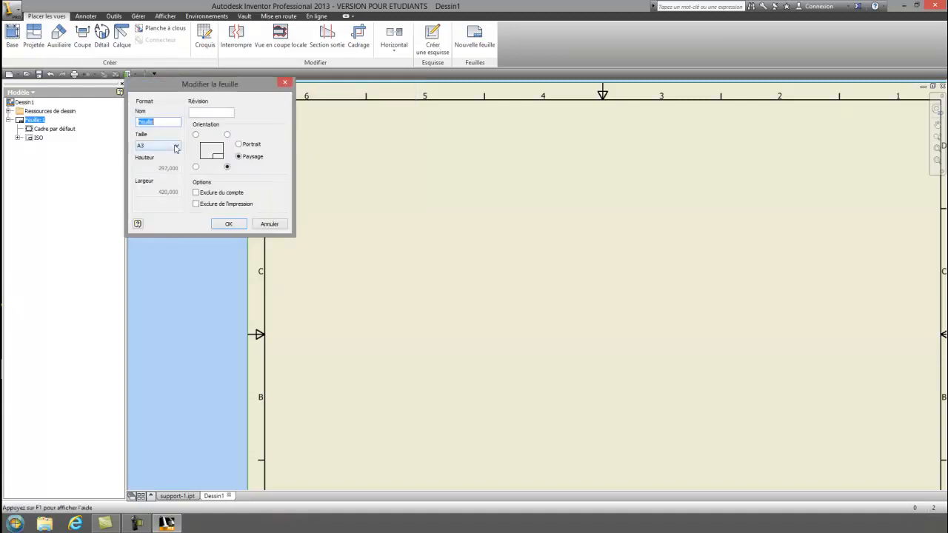
left_click(176, 146)
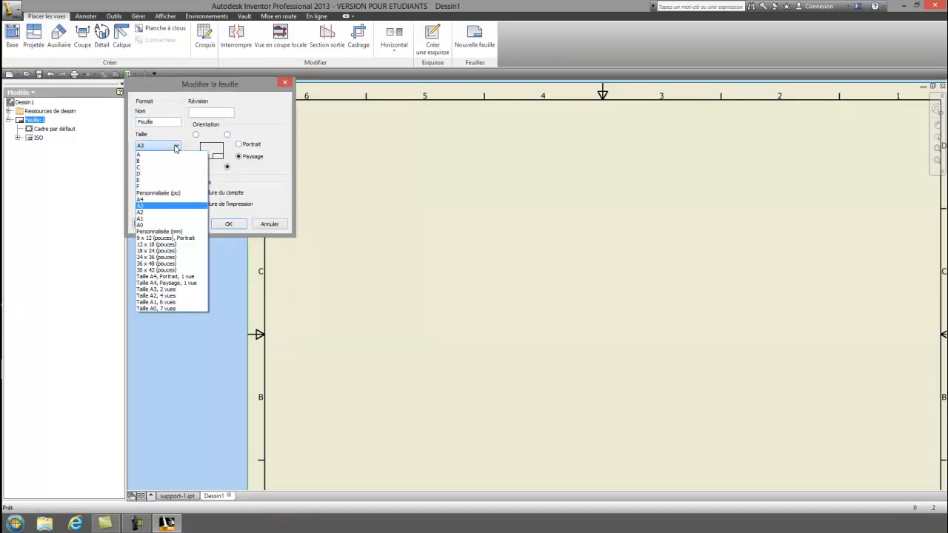
left_click(159, 206)
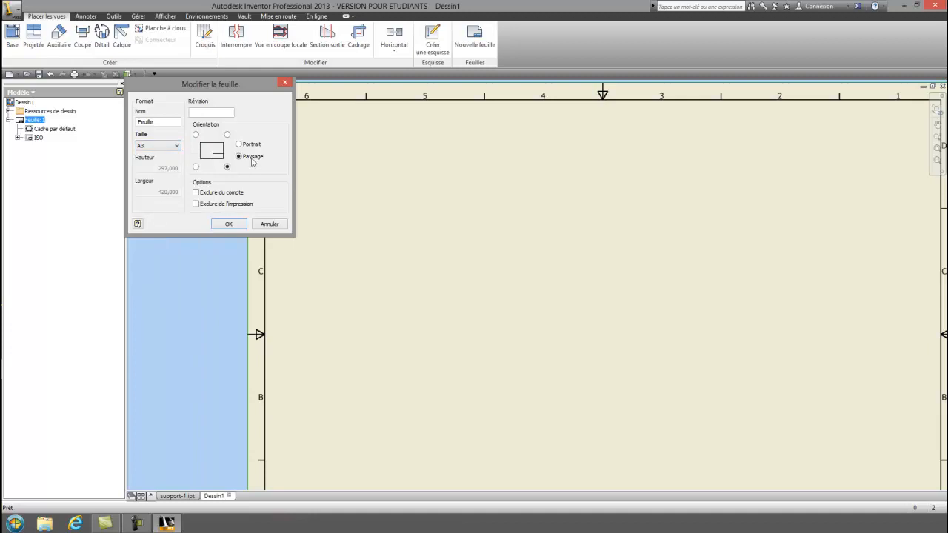
left_click(229, 224)
- Start a base view and choose support-1.ipt as the model to represent
scroll(363, 229, "up", 5)
scroll(357, 229, "down", 5)
scroll(357, 229, "up", 4)
scroll(311, 214, "down", 4)
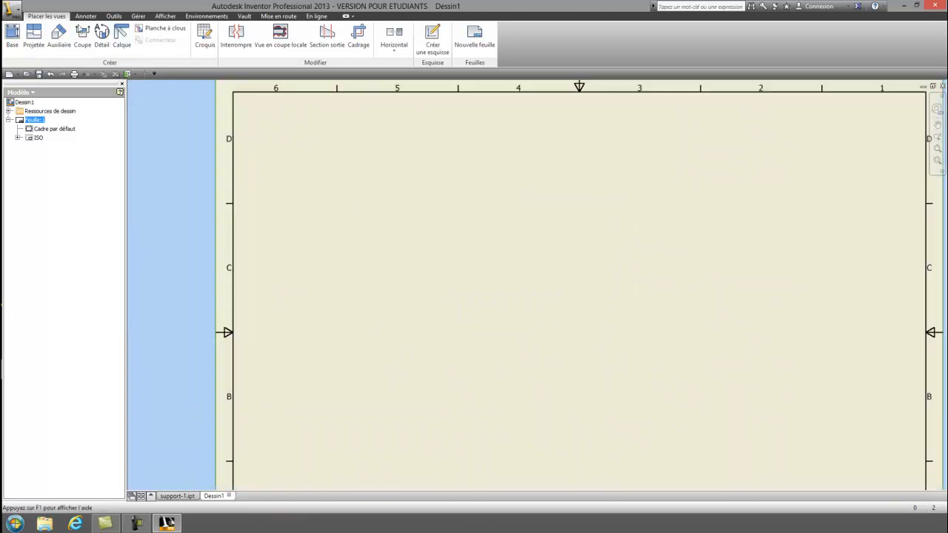
scroll(252, 163, "up", 2)
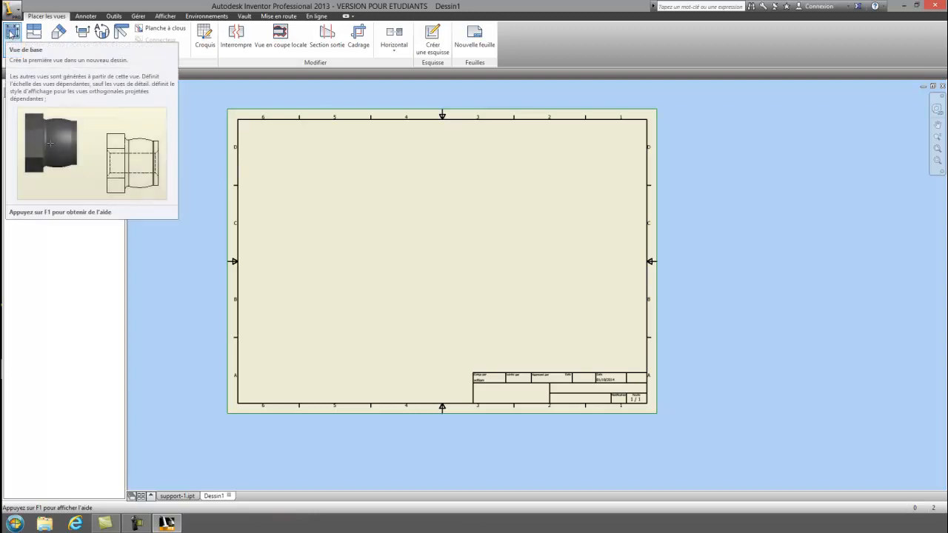
left_click(11, 32)
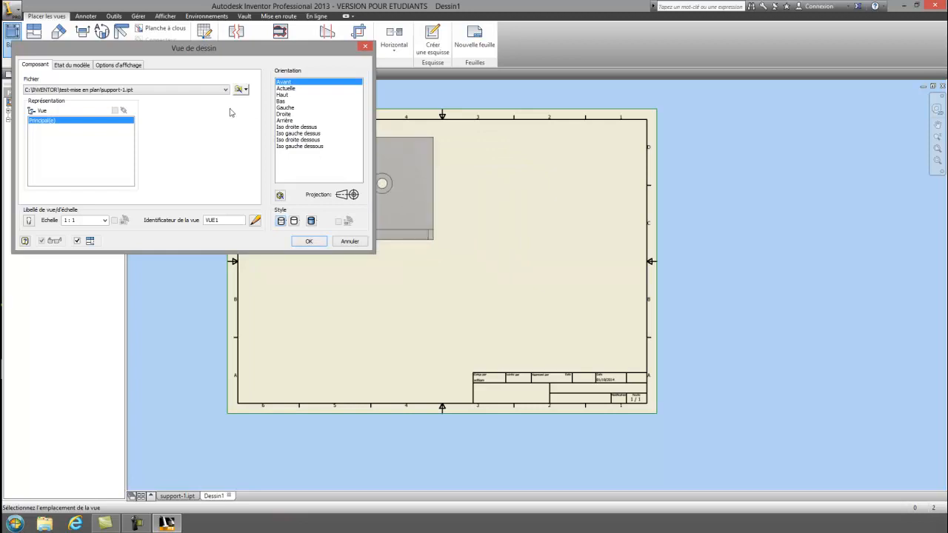
left_click(245, 89)
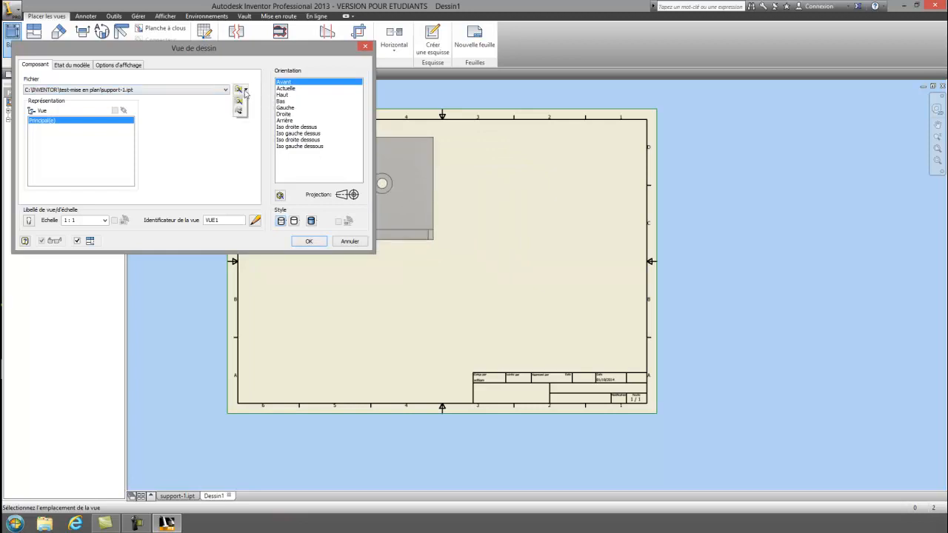
left_click(239, 93)
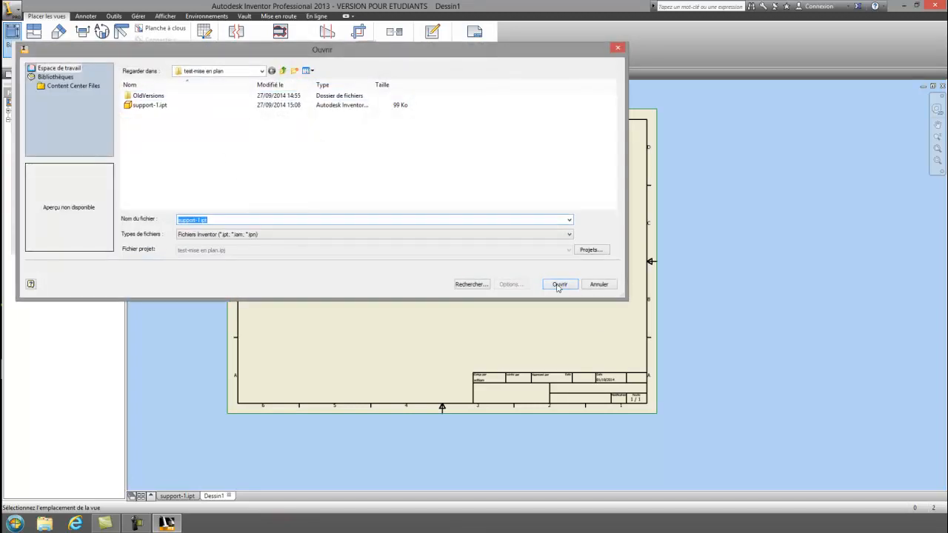
left_click(560, 285)
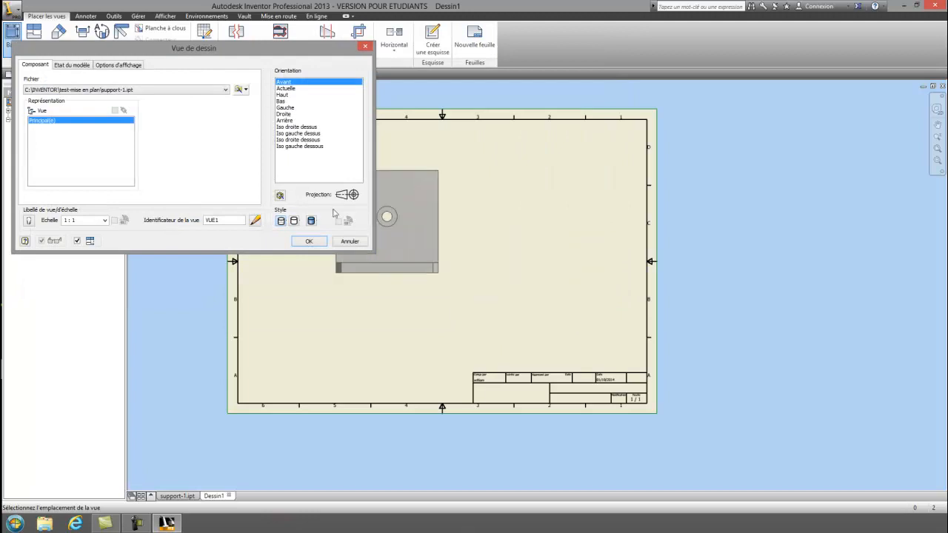
- Set the base view scale to 1:2 and place the front (Avant) view on the sheet
left_click(311, 220)
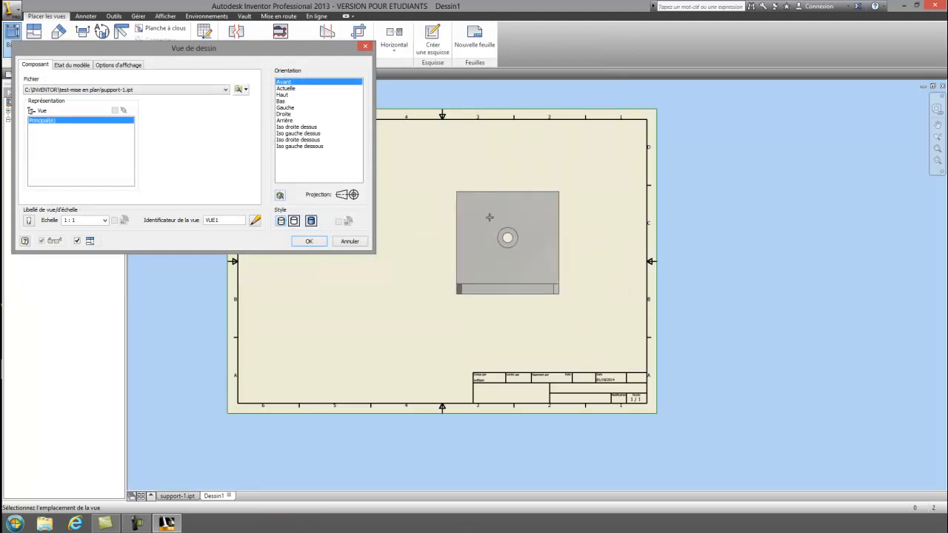
left_click(105, 221)
left_click(88, 242)
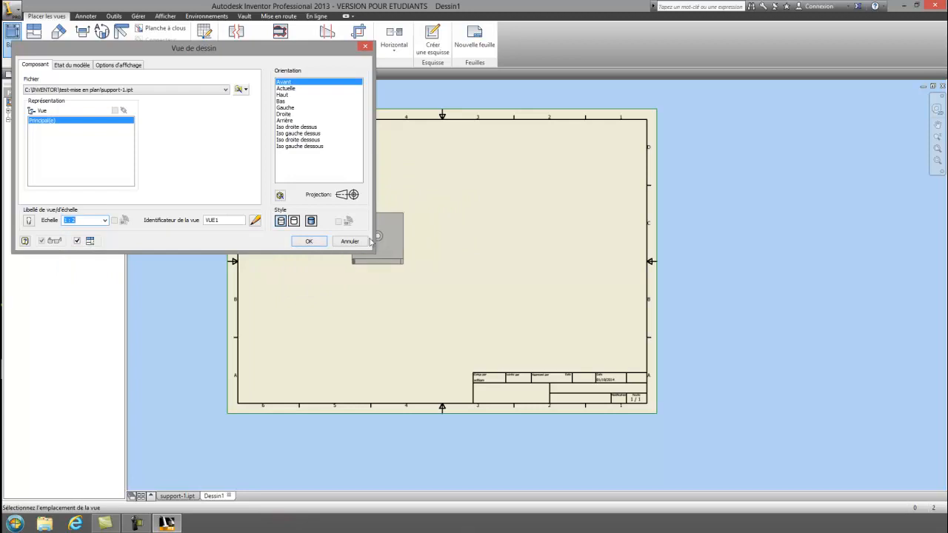
left_click(310, 241)
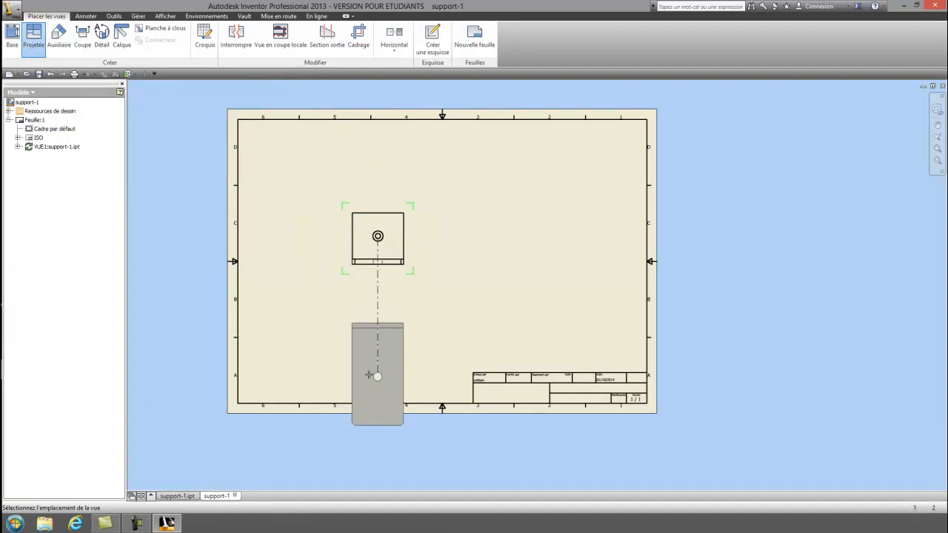
- Create two projected views from the front view, one below it and one to its right
left_click(374, 337)
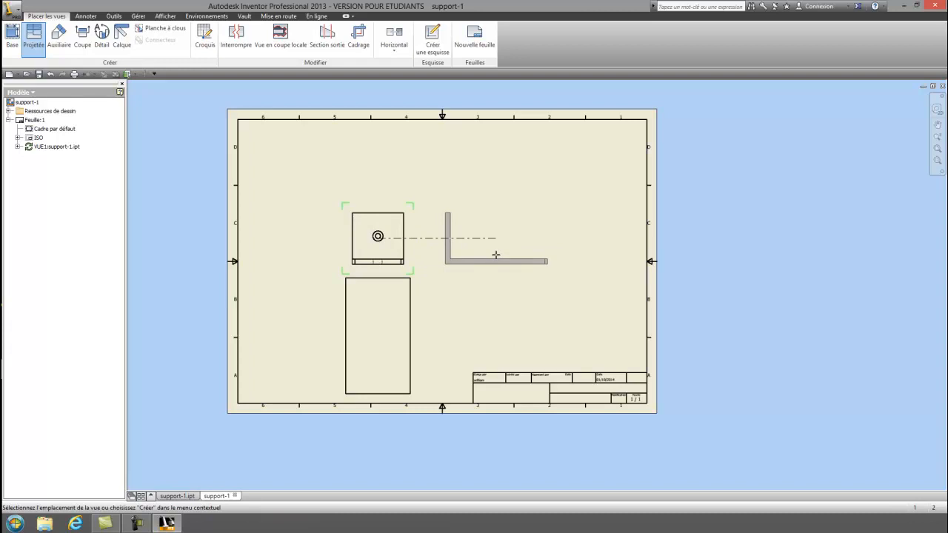
left_click(495, 255)
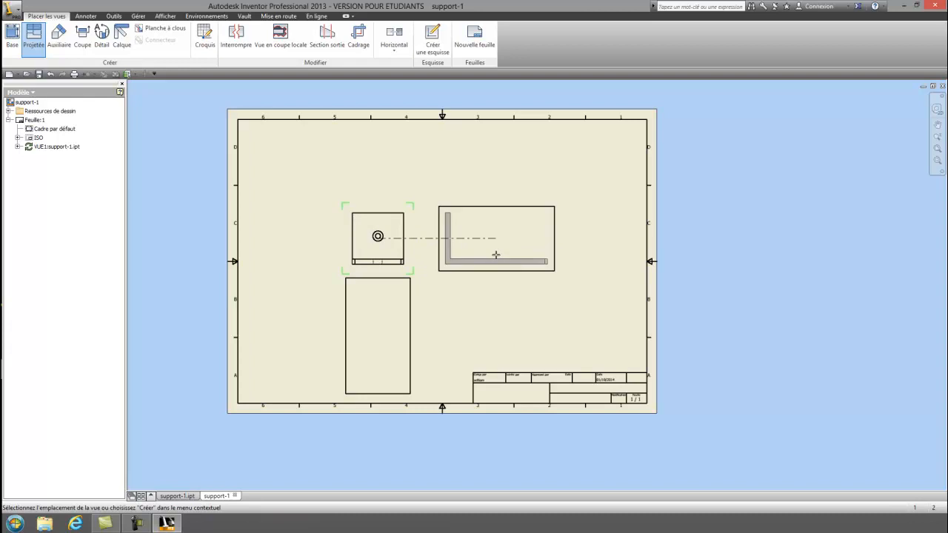
right_click(496, 256)
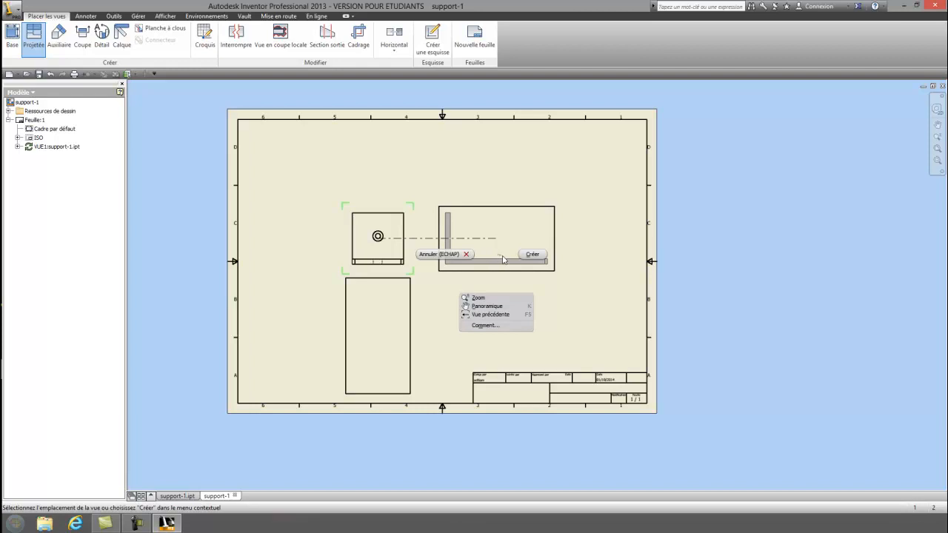
left_click(532, 255)
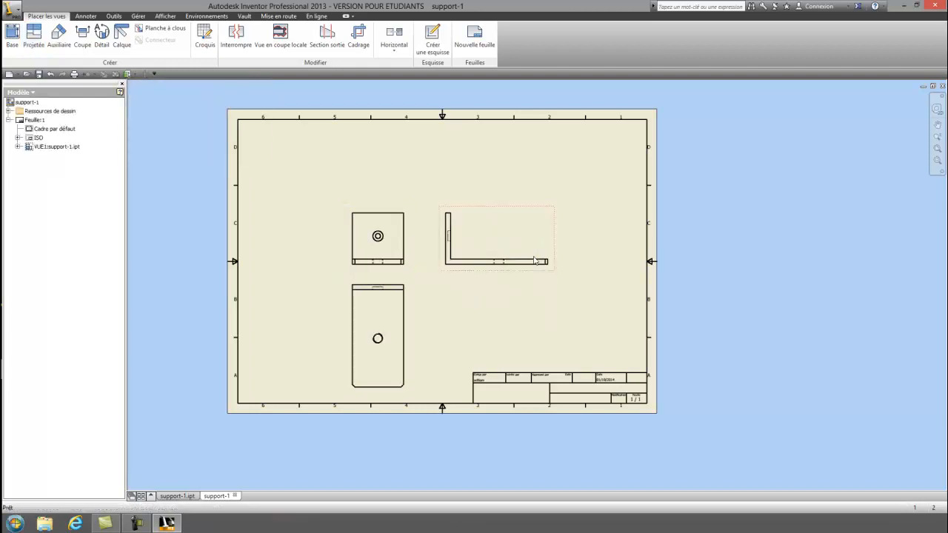
middle_click_drag(487, 279, 481, 263)
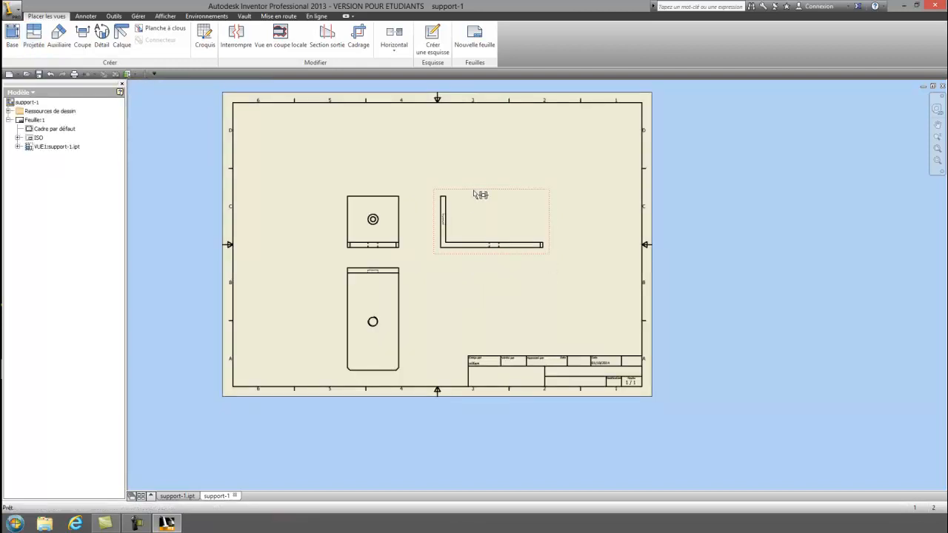
double_click(480, 195)
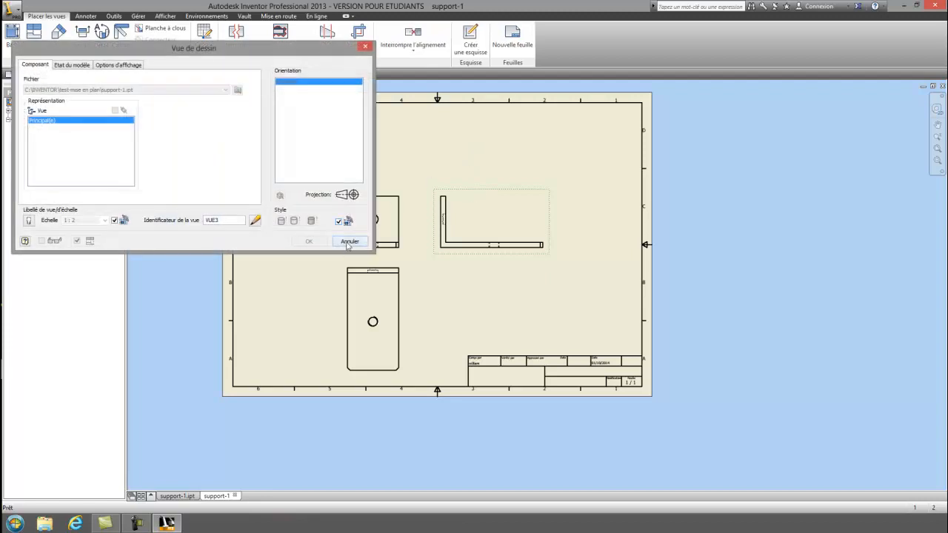
left_click(348, 241)
- Reposition the views by moving the front view up and left and shifting the projected view below it upward
mouse_move(449, 194)
left_mouse_down()
mouse_move(474, 170)
mouse_move(462, 184)
mouse_move(422, 191)
mouse_move(445, 194)
left_mouse_up()
left_click(384, 207)
left_click_drag(365, 195, 328, 157)
left_click_drag(331, 264, 333, 234)
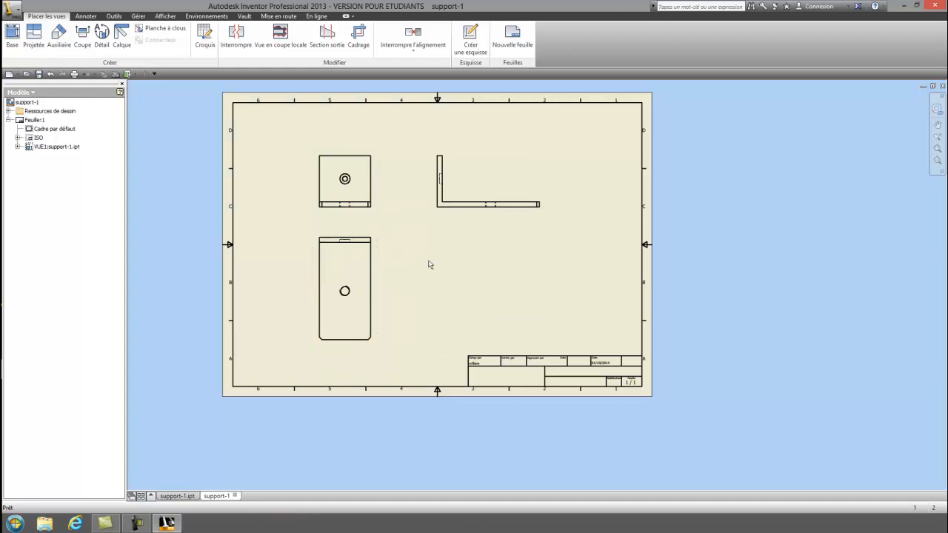
- Start another base view of support-1.ipt with the Iso droite dessus orientation and hidden lines removed
left_click(12, 34)
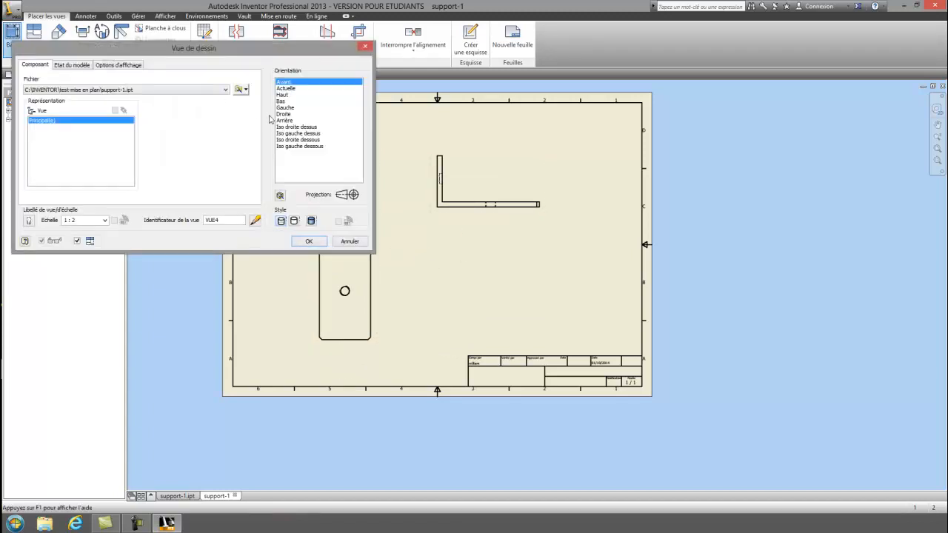
left_click(288, 95)
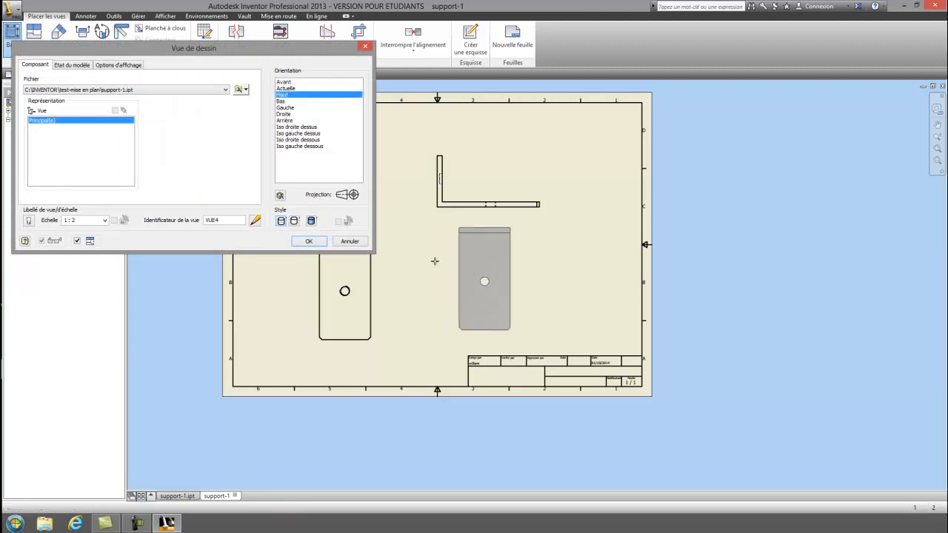
left_click(297, 127)
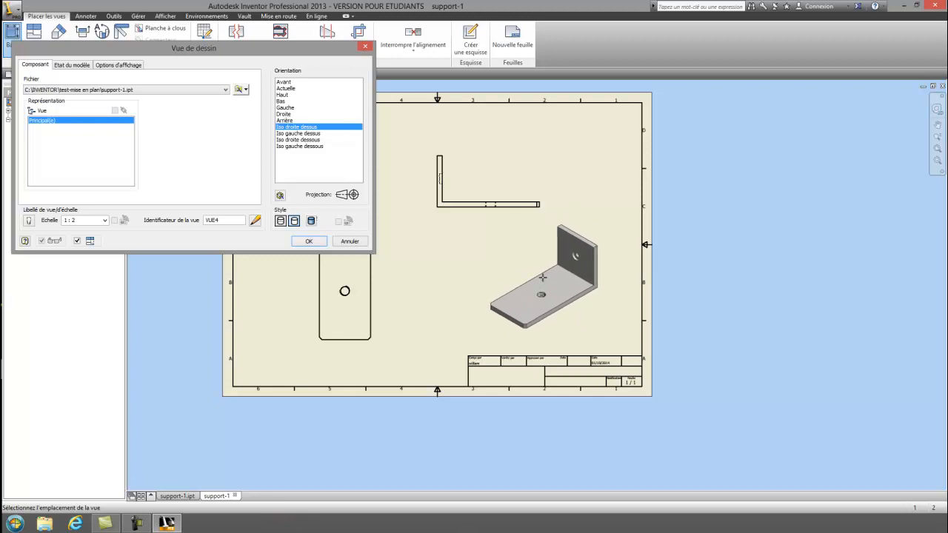
- Define a custom view orientation by orbiting the bracket until both inner faces and their holes face the viewer, and finish the custom view
left_click(280, 196)
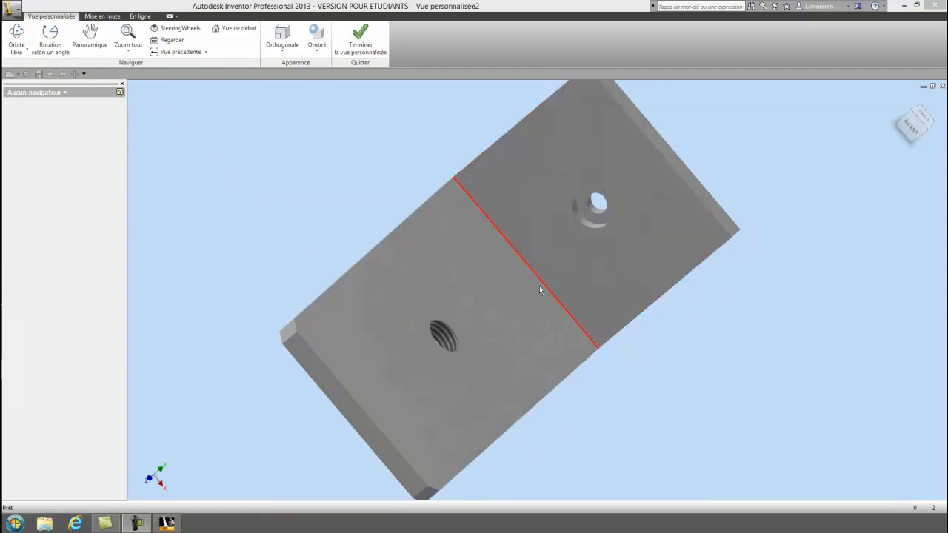
left_click(242, 50)
key("F4")
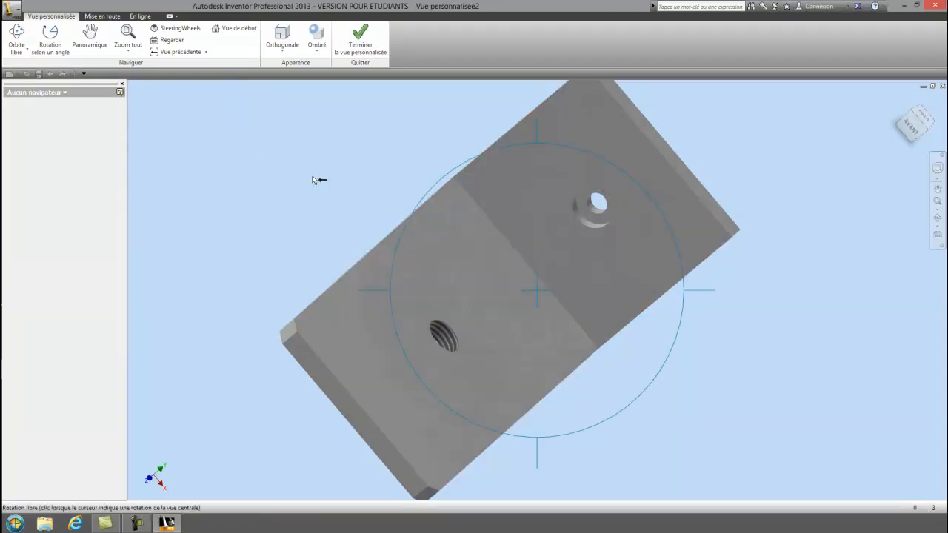
left_click_drag(493, 320, 470, 250)
scroll(470, 250, "up", 5)
left_click_drag(471, 189, 524, 209)
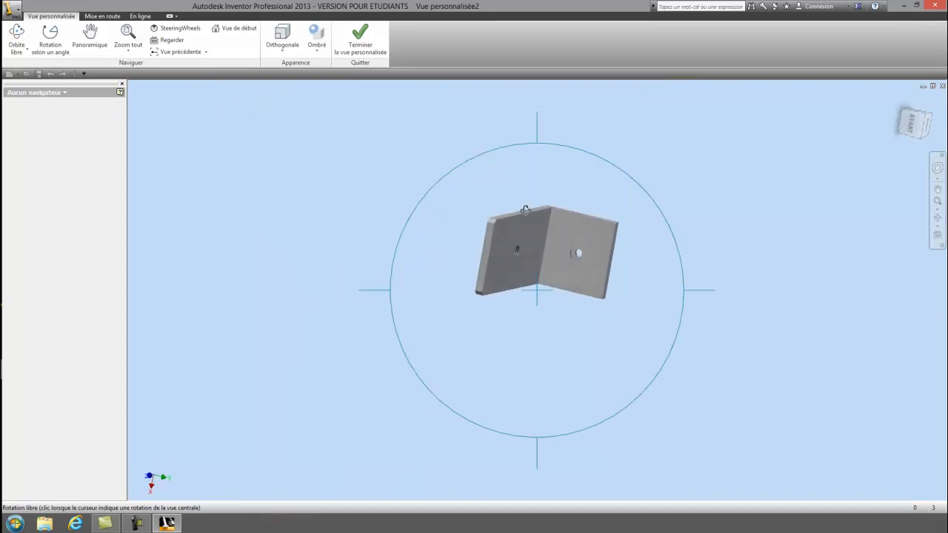
scroll(444, 213, "up", 3)
left_click_drag(444, 165, 436, 208)
scroll(443, 212, "up", 3)
scroll(441, 212, "down", 5)
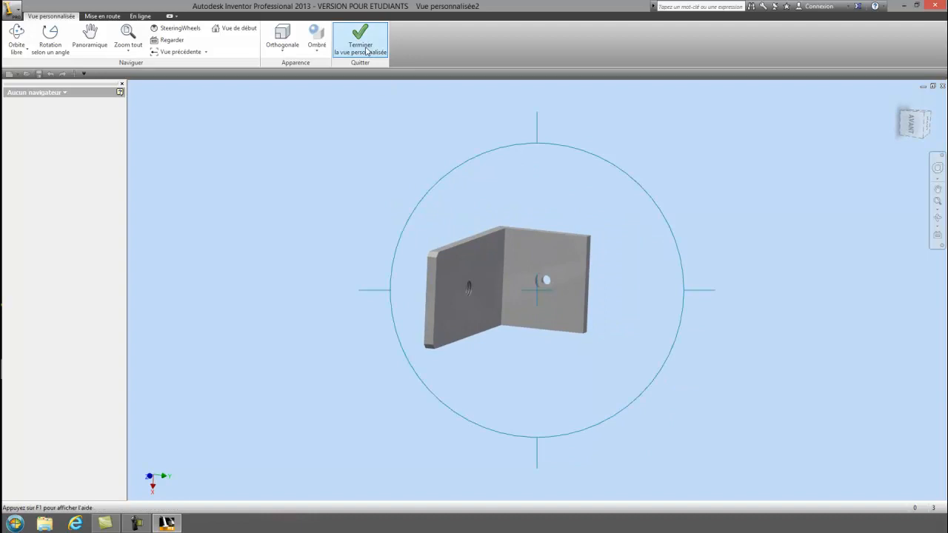
left_click(366, 52)
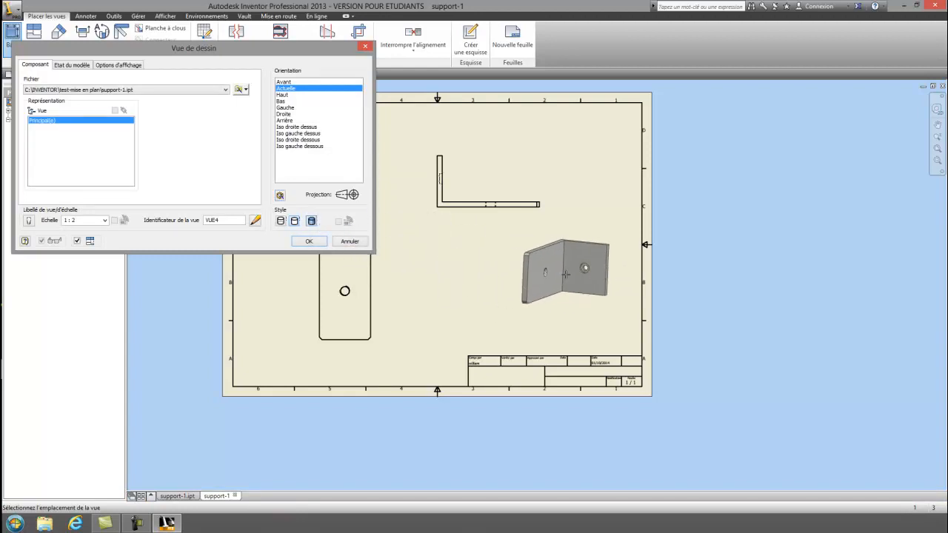
- Place the custom-oriented view, shaded at scale 1:2, below the side view and add no projected views from it
left_click(542, 280)
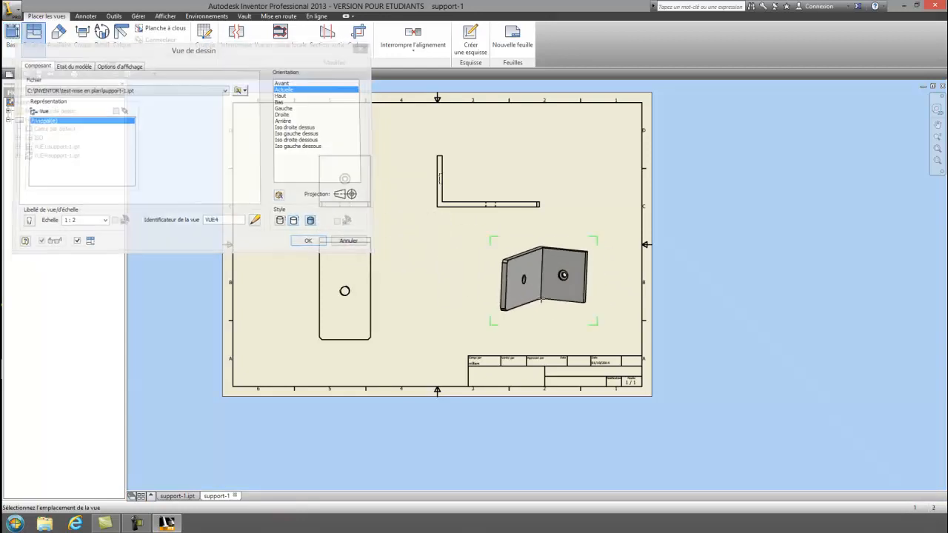
right_click(513, 278)
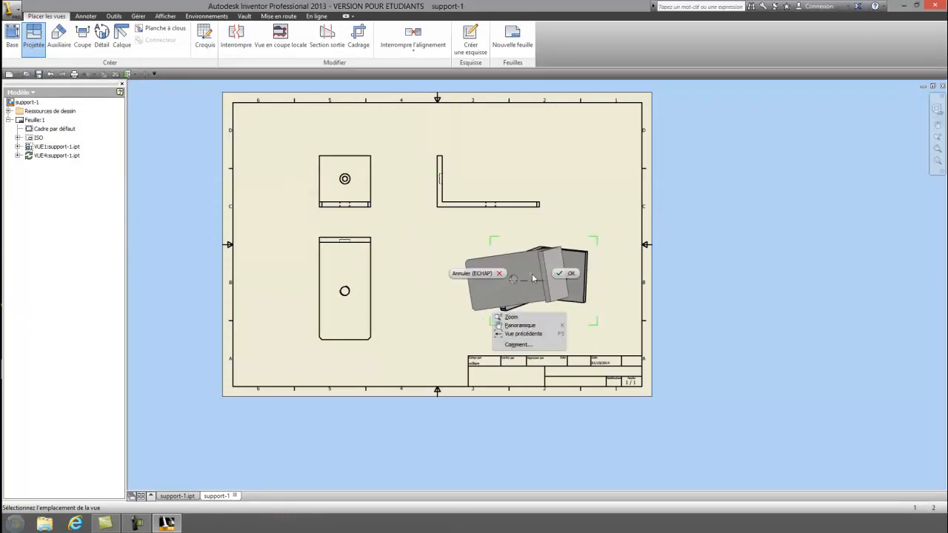
left_click(571, 276)
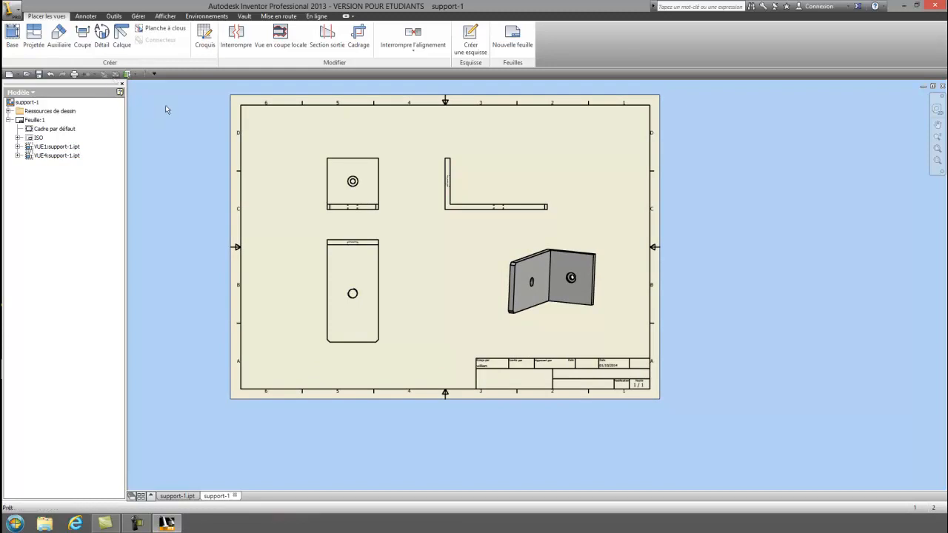
- Dimension the overall width of the front view above its upper edge, keeping the default precision and tolerance
left_click(86, 16)
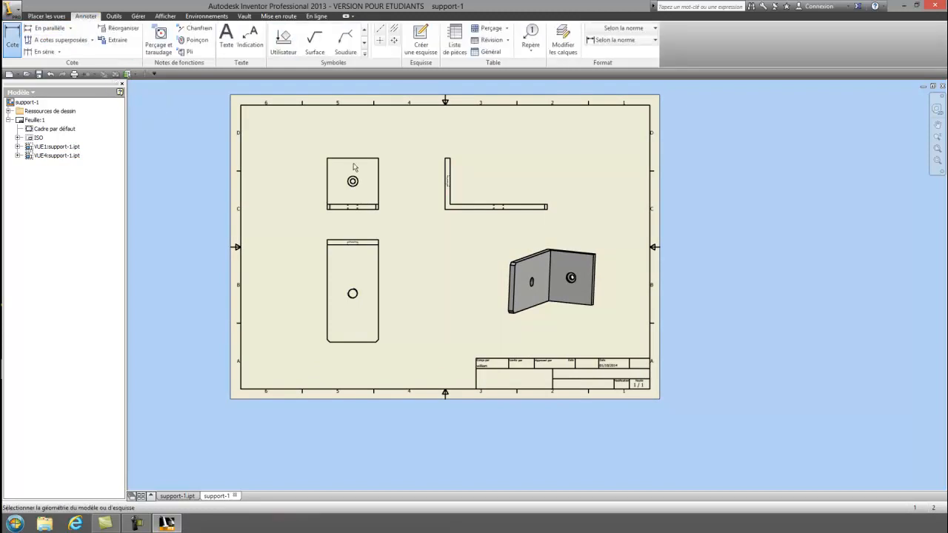
scroll(339, 155, "up", 3)
left_click(306, 162)
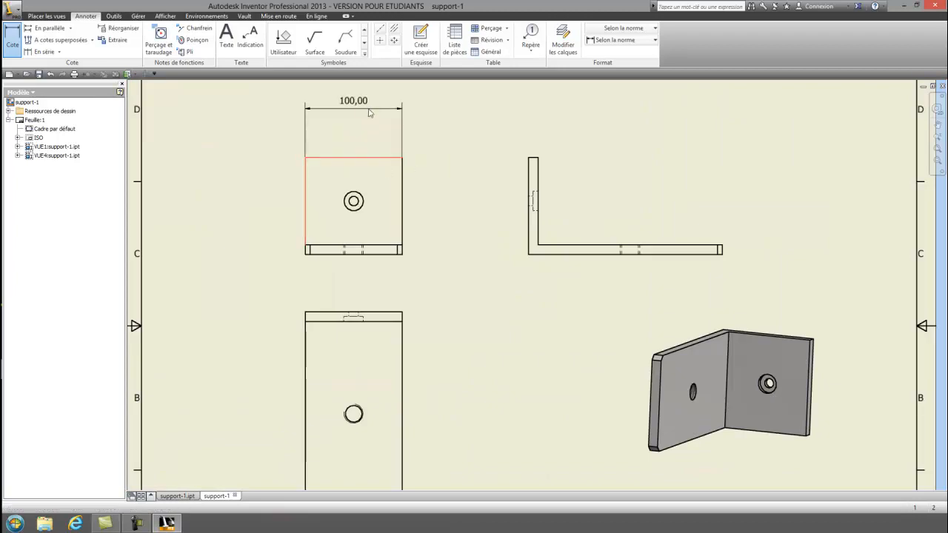
left_click(344, 132)
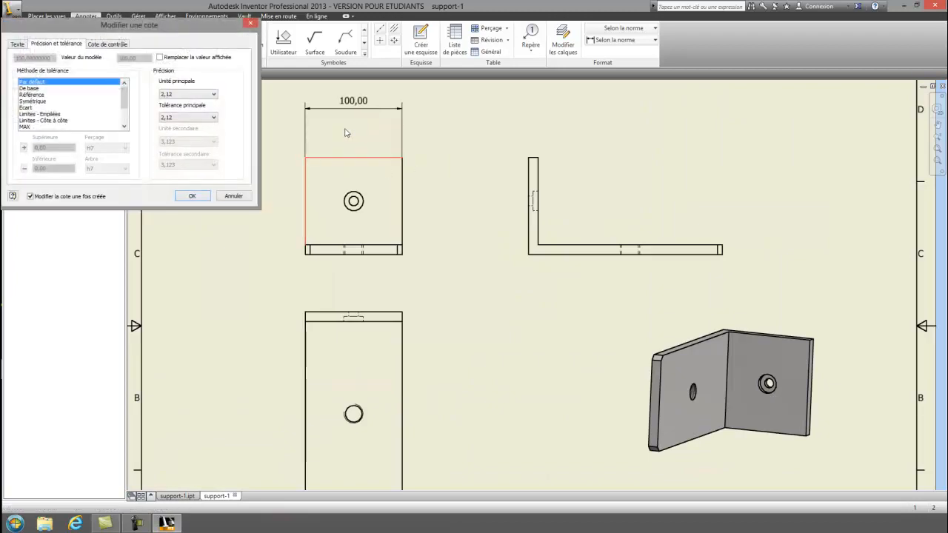
left_click(190, 196)
- Dimension the overall height of the front view on its left side with the default tolerance settings
scroll(219, 208, "down", 5)
scroll(243, 206, "up", 3)
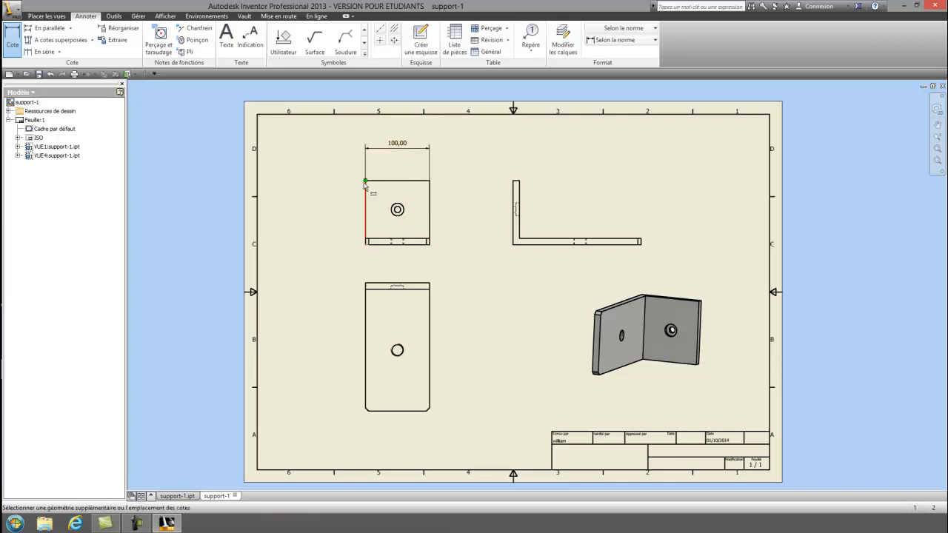
left_click(389, 180)
left_click(311, 211)
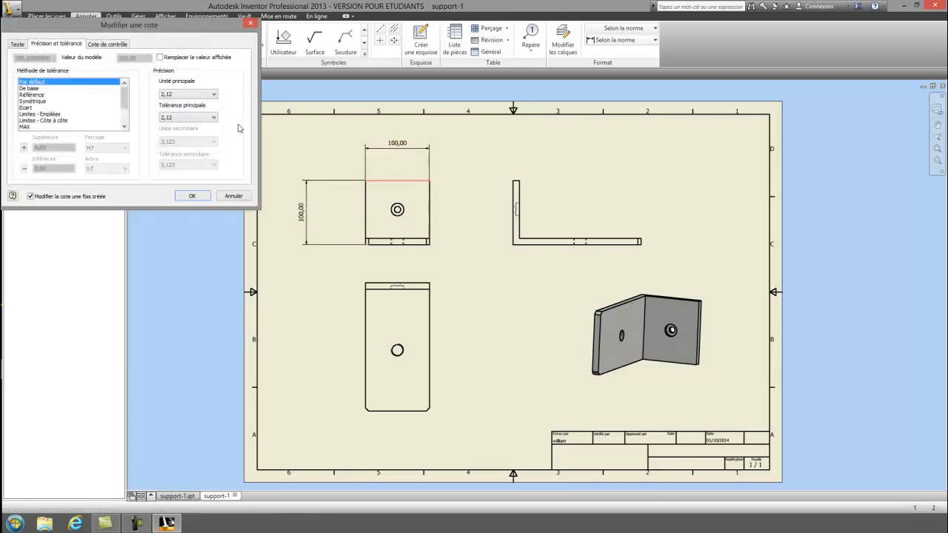
left_click(190, 195)
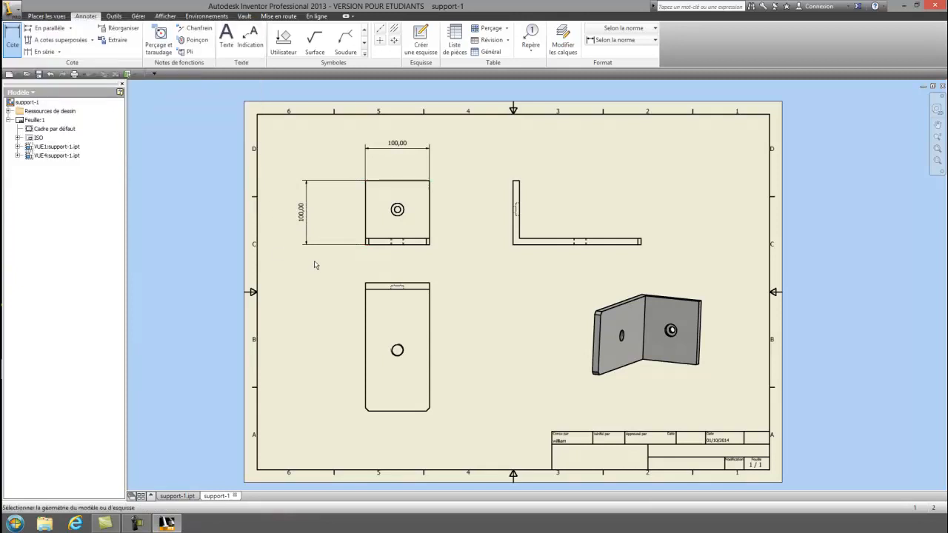
- Dimension the full length of the bracket's base below the side view and end the dimension command
middle_click_drag(361, 270, 345, 251)
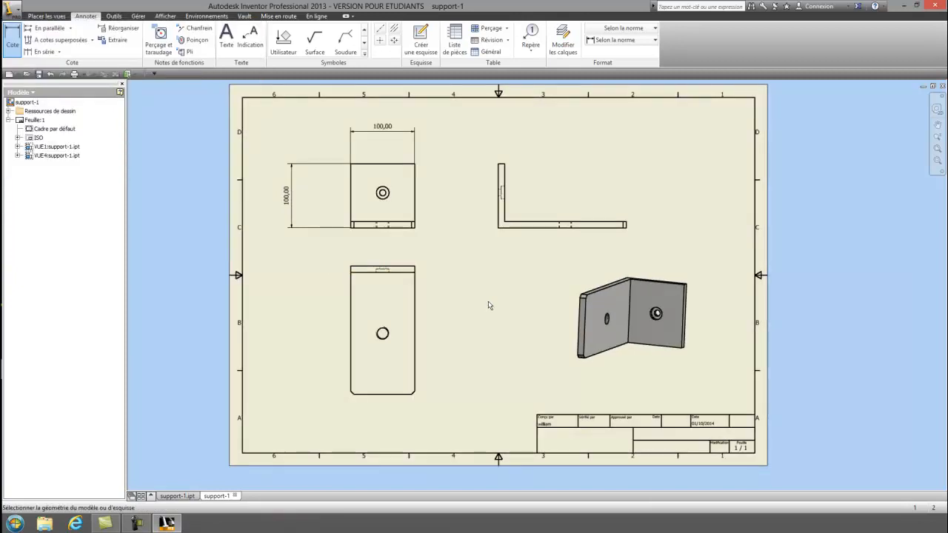
left_click(499, 230)
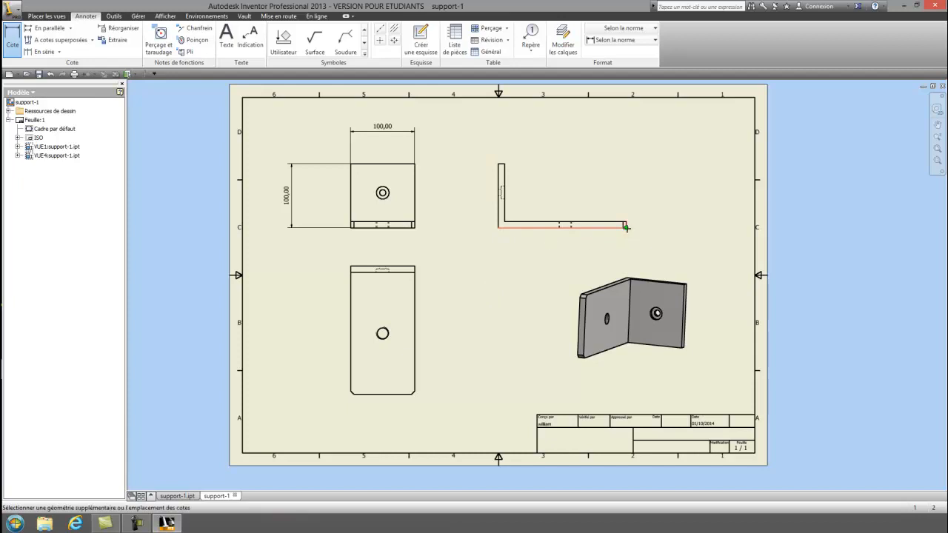
left_click(563, 257)
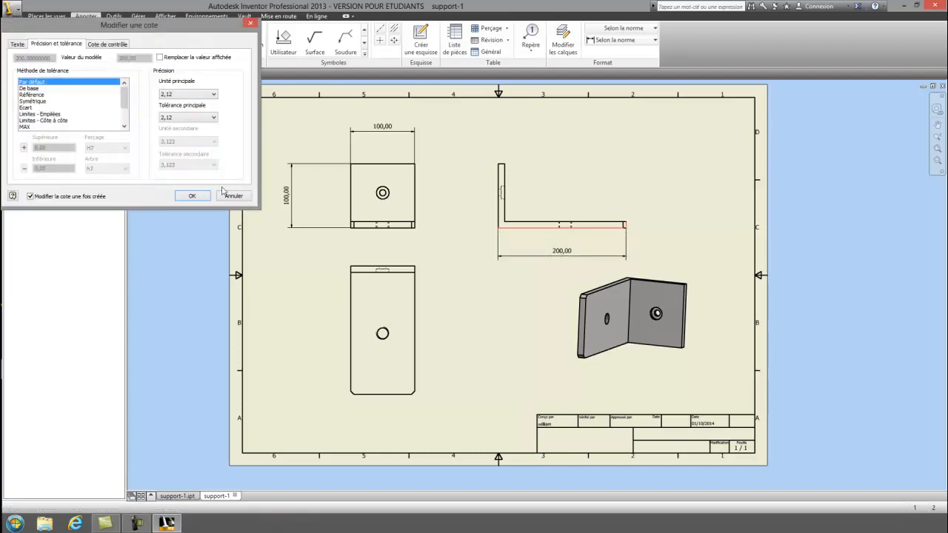
left_click(191, 196)
middle_click_drag(476, 295, 461, 286)
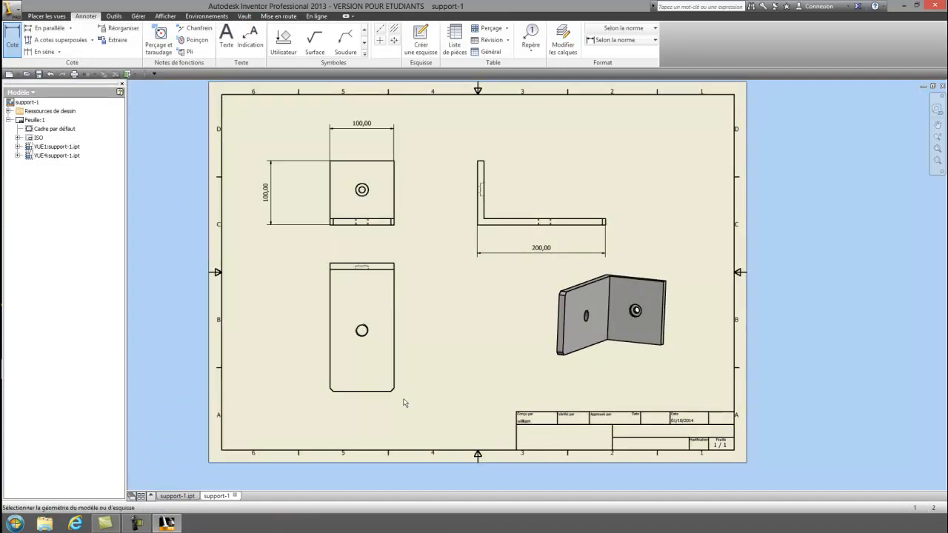
right_click(437, 197)
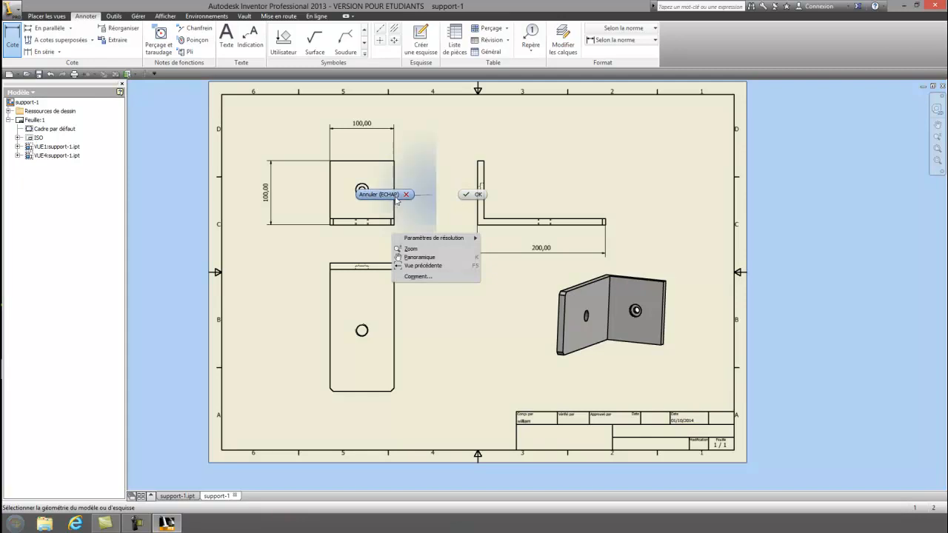
left_click(396, 196)
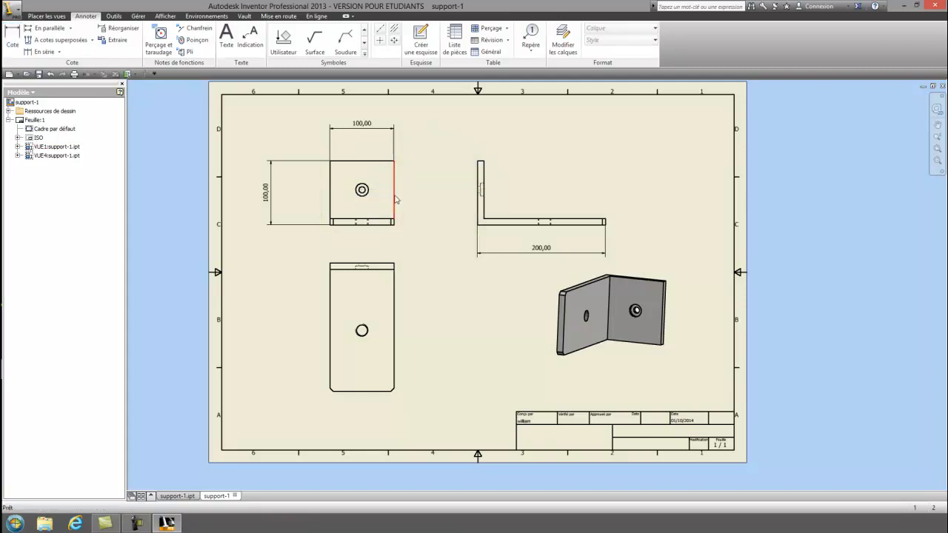
- Add automatic centerlines to the front view's holes, with both projection directions enabled
right_click(392, 196)
left_click(359, 235)
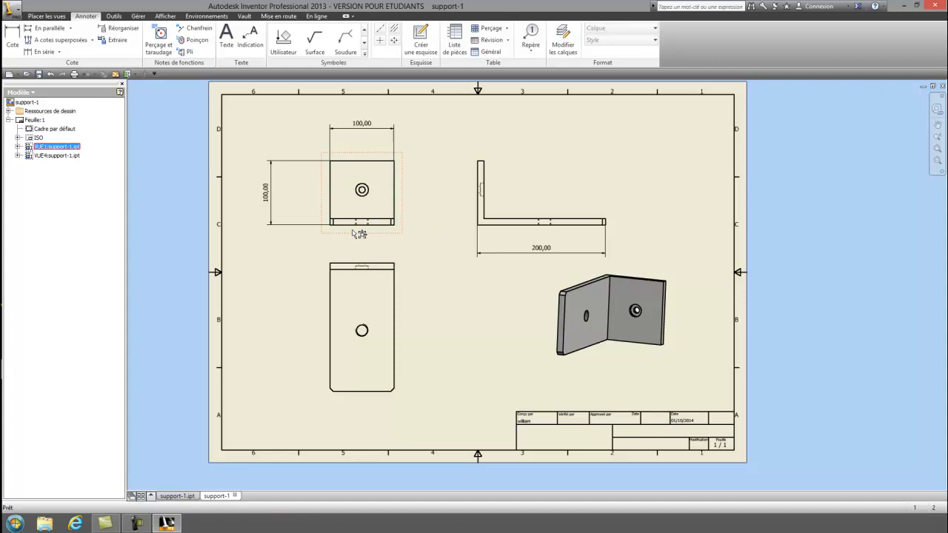
right_click(353, 232)
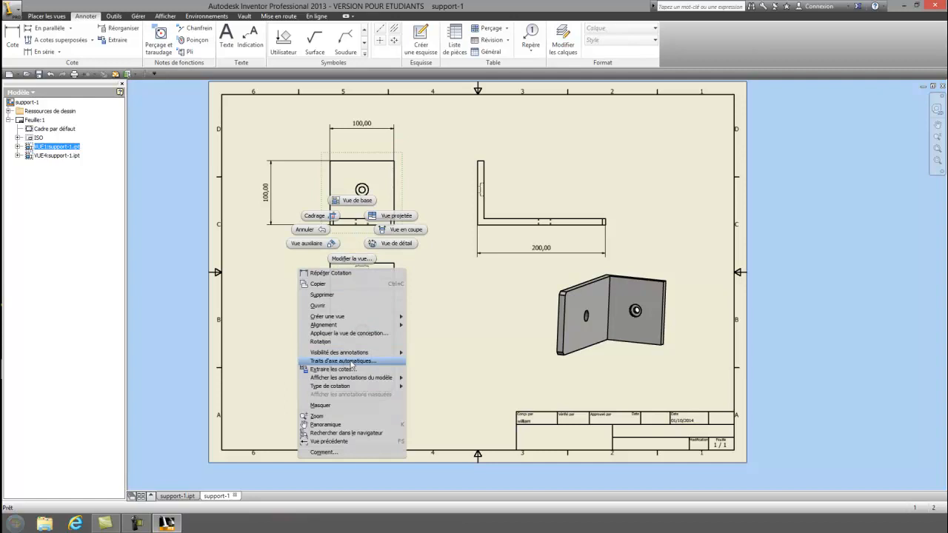
left_click(352, 362)
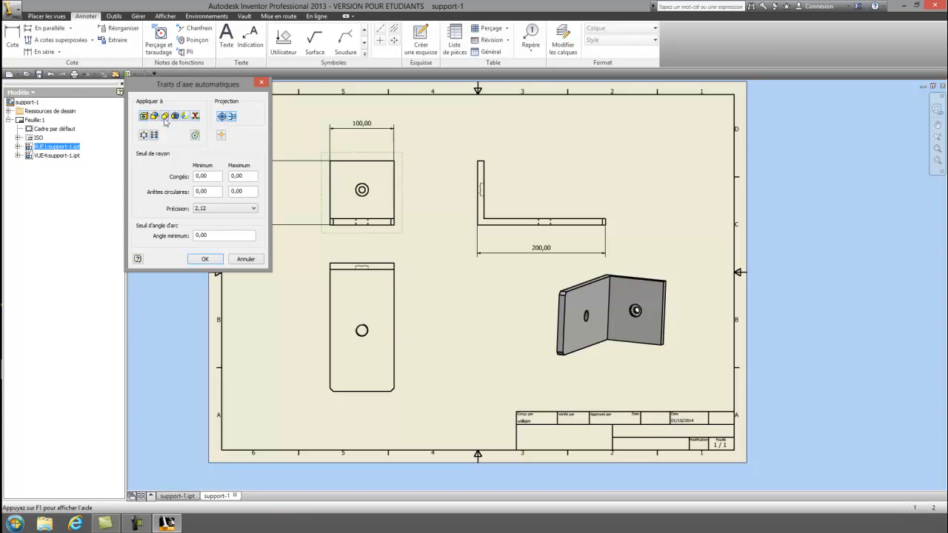
left_click(203, 259)
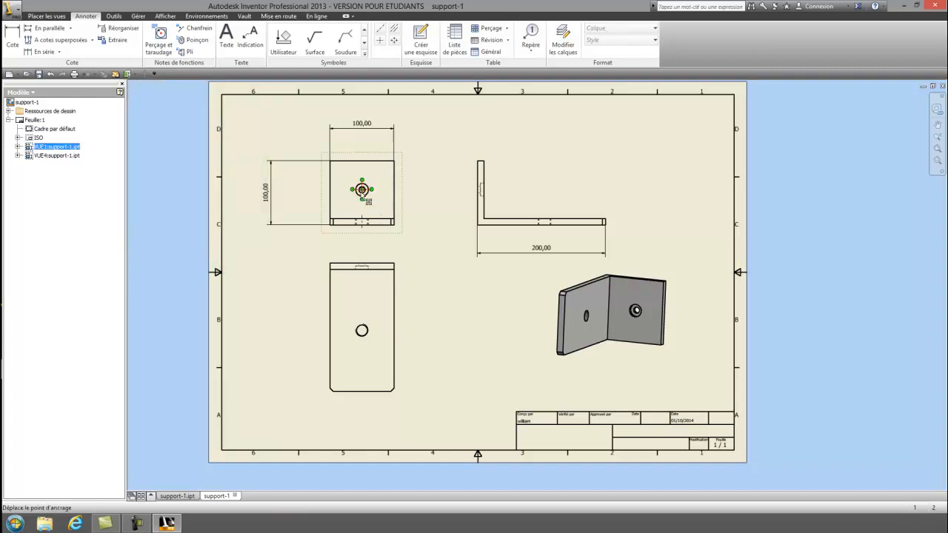
- Add automatic centerlines to the holes in the projected view below the front view
right_click(374, 262)
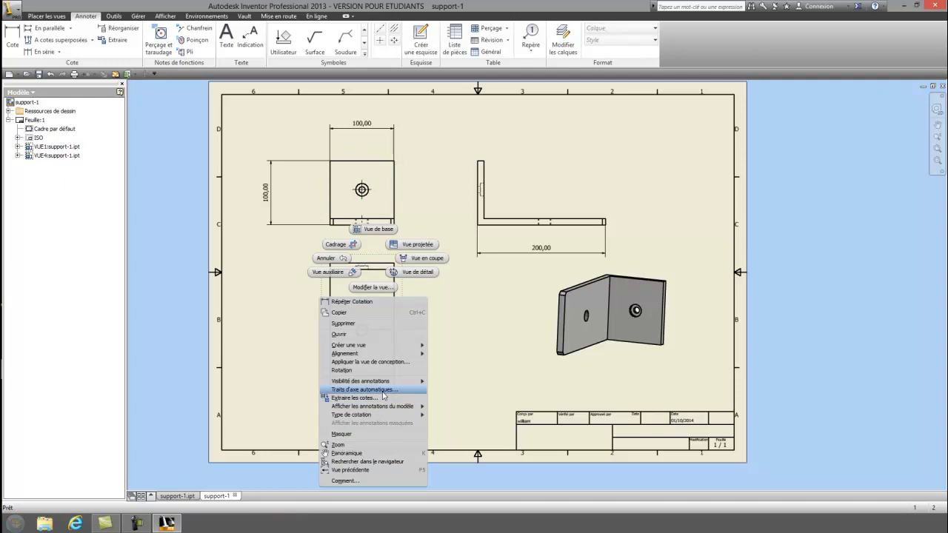
left_click(363, 390)
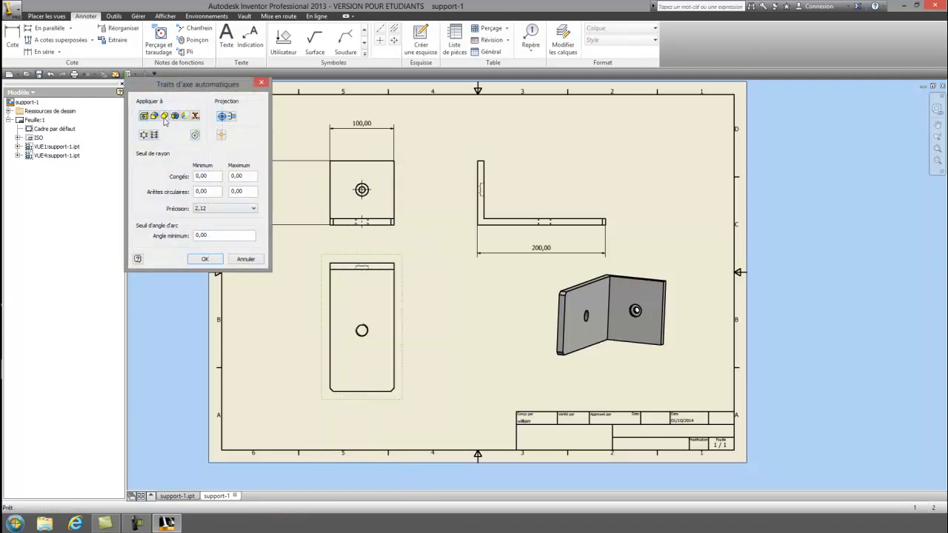
left_click(207, 259)
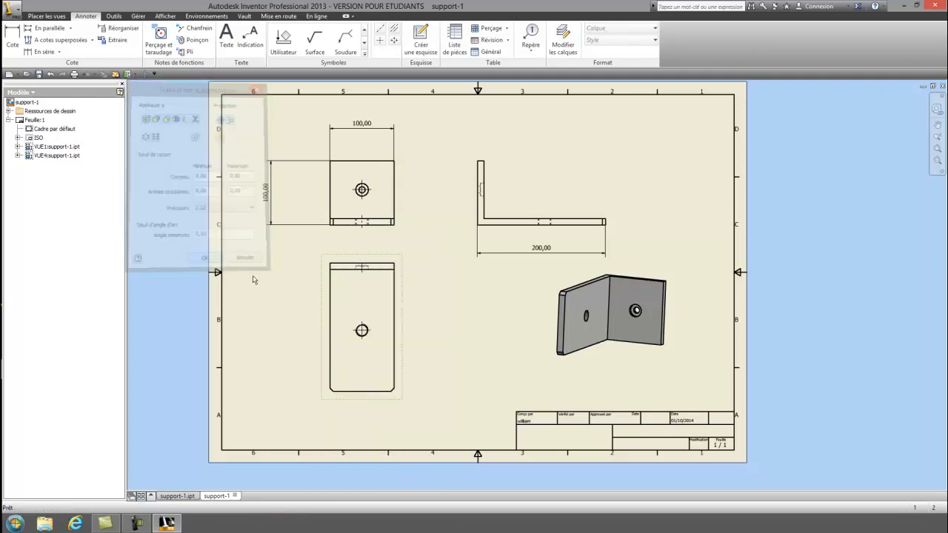
- Add automatic centerlines to the holes in the L-shaped side view, with both projection directions enabled
right_click(501, 234)
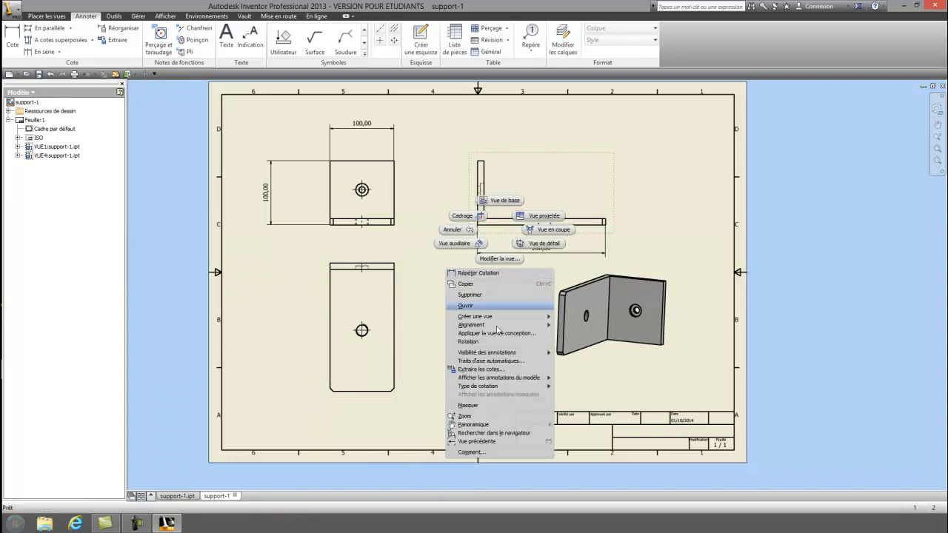
left_click(501, 364)
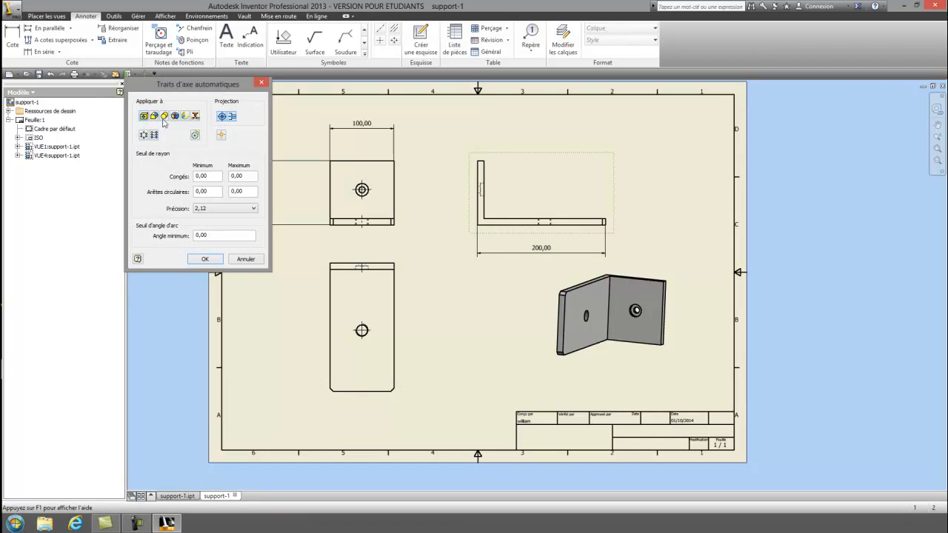
left_click(205, 260)
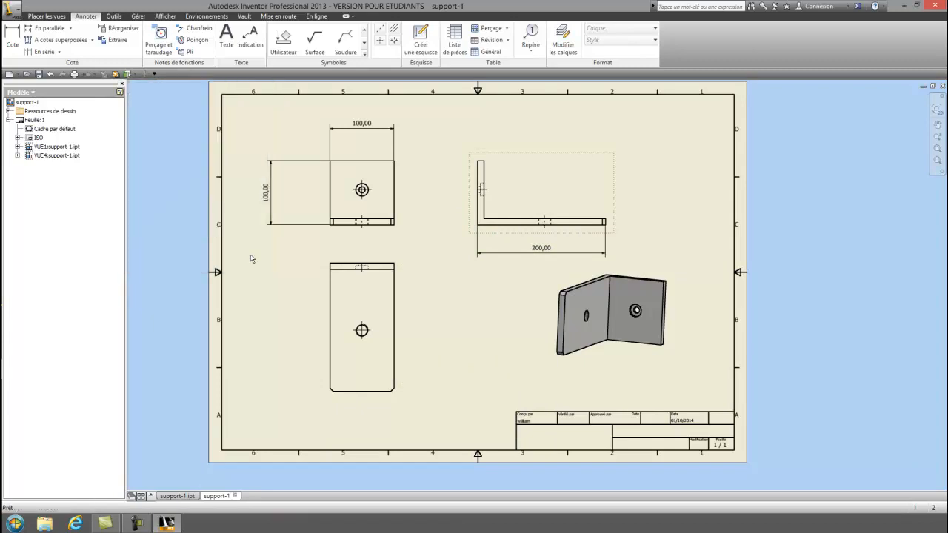
- Dimension the vertical distance from the front view's bottom edge to the hole centre, placed inside the overall height dimension
left_click(13, 38)
left_click(354, 194)
left_click(348, 224)
left_click(304, 200)
left_click(192, 196)
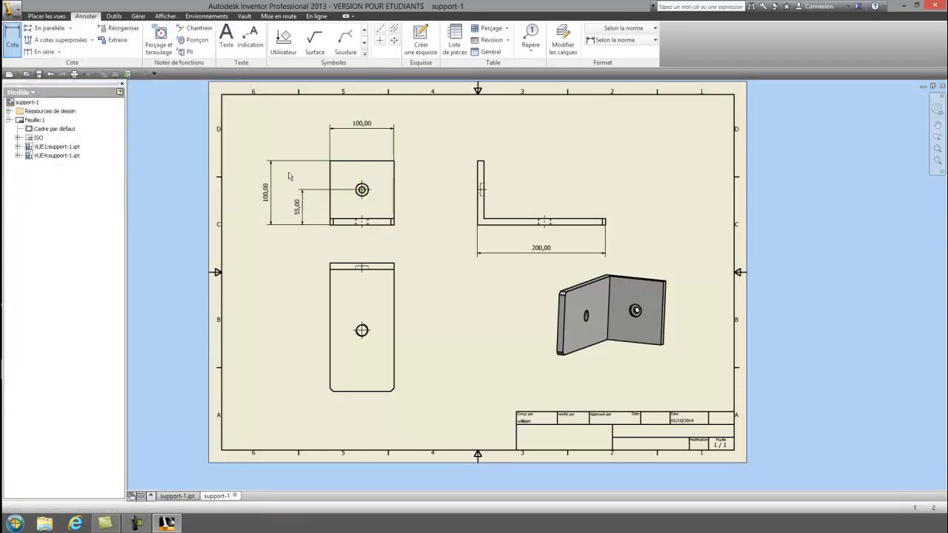
- Dimension the horizontal distance from the front view's left edge to the hole centre, placed under the overall width dimension
left_click(362, 189)
left_click(330, 189)
left_click(342, 148)
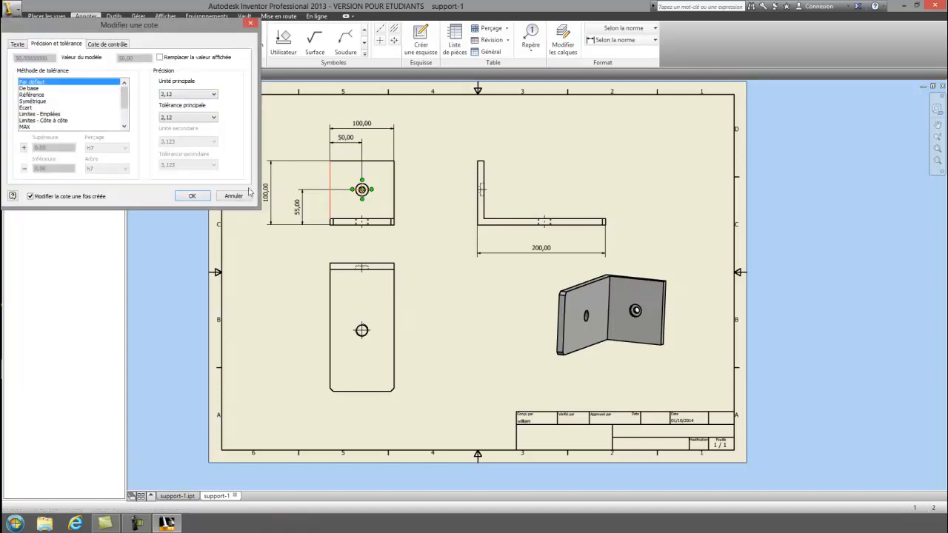
left_click(192, 196)
- Add a hole note to the inner circle of the front view's hole, placed above and to its right
middle_click_drag(314, 269, 337, 240)
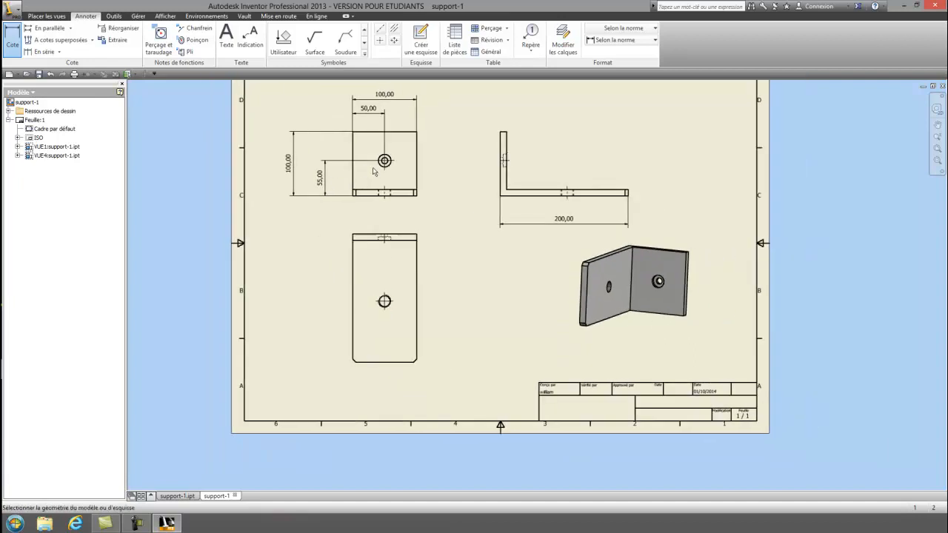
scroll(393, 184, "down", 3)
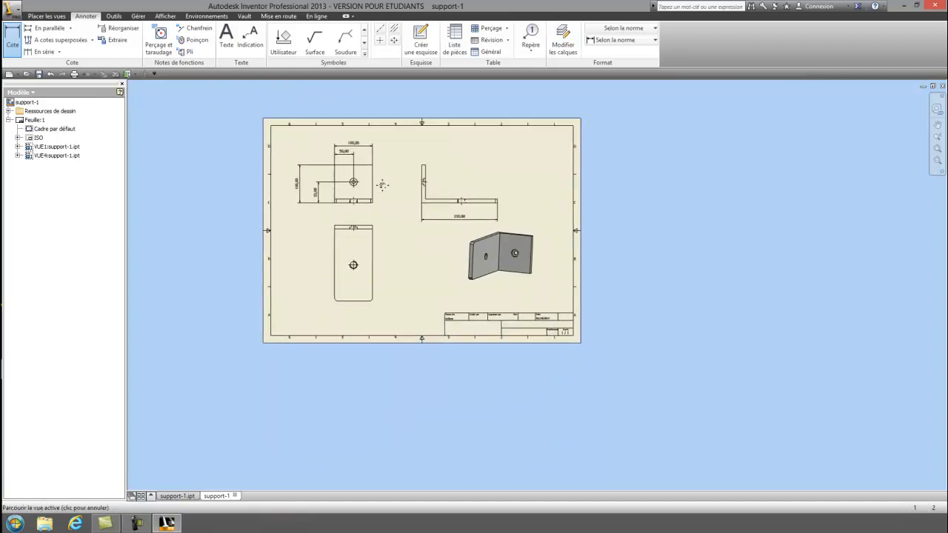
left_click(159, 37)
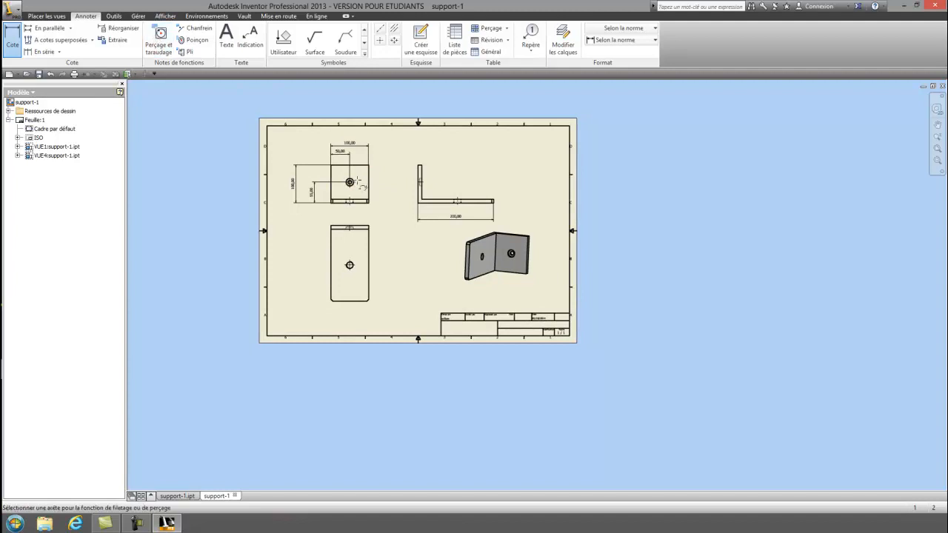
scroll(356, 182, "down", 4)
scroll(351, 185, "up", 6)
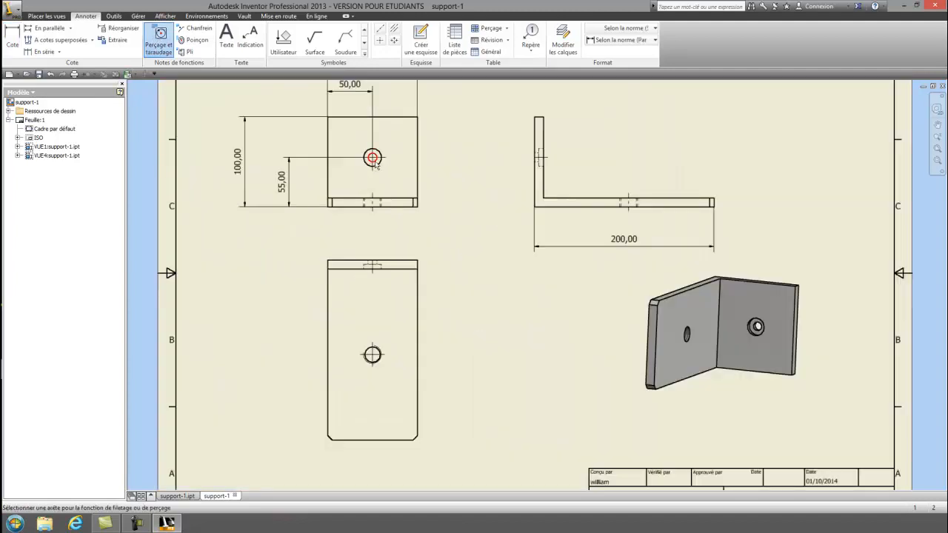
left_click(374, 158)
left_click(437, 131)
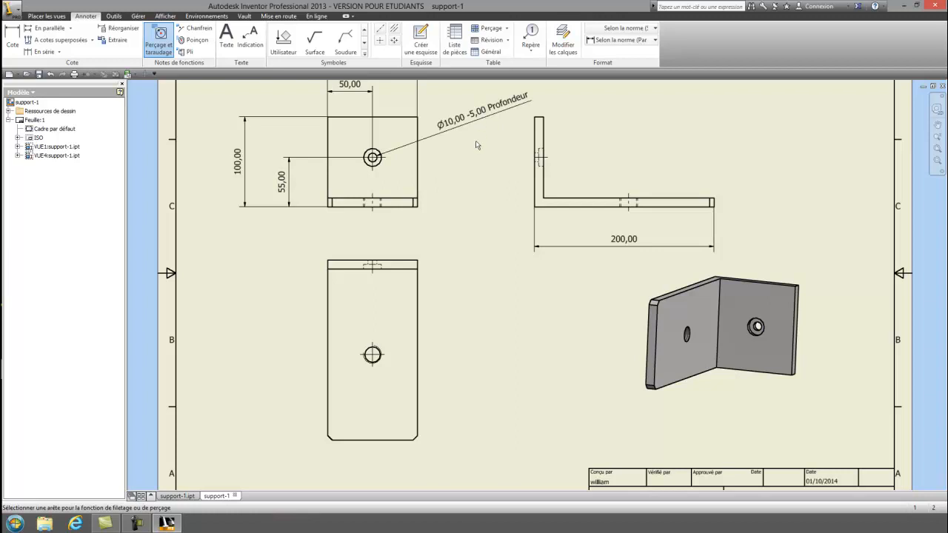
- Add a hole note to the outer circle of the front view's hole, placed level with it on the right
left_click(373, 158)
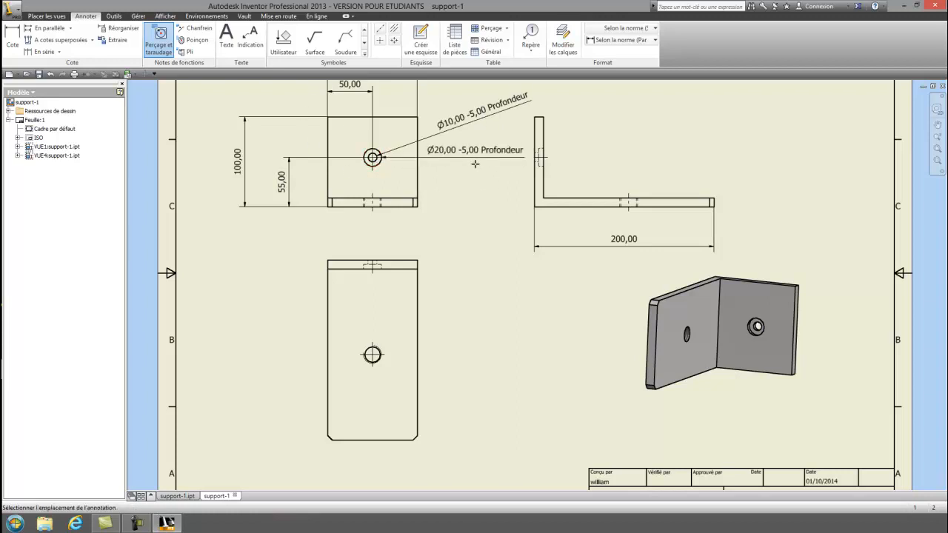
middle_click_drag(458, 223, 452, 219)
scroll(441, 226, "down", 5)
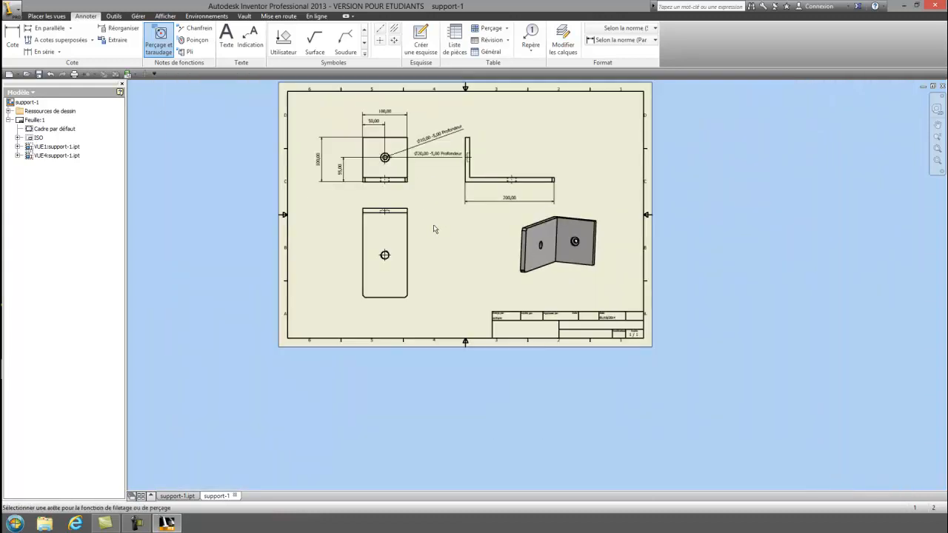
- Start a hole table for the projected view below the front view, with its origin at the view's upper-left corner
scroll(419, 231, "up", 3)
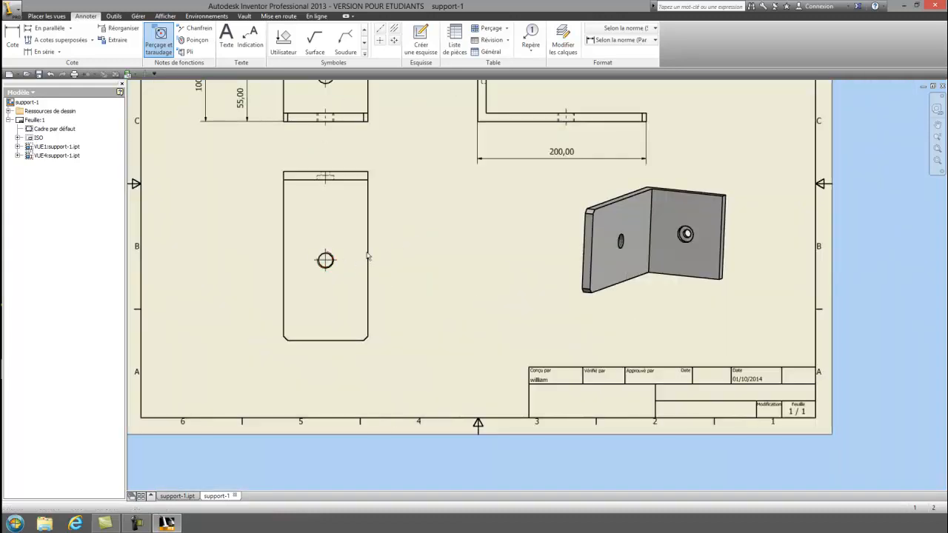
middle_click_drag(415, 247, 423, 229)
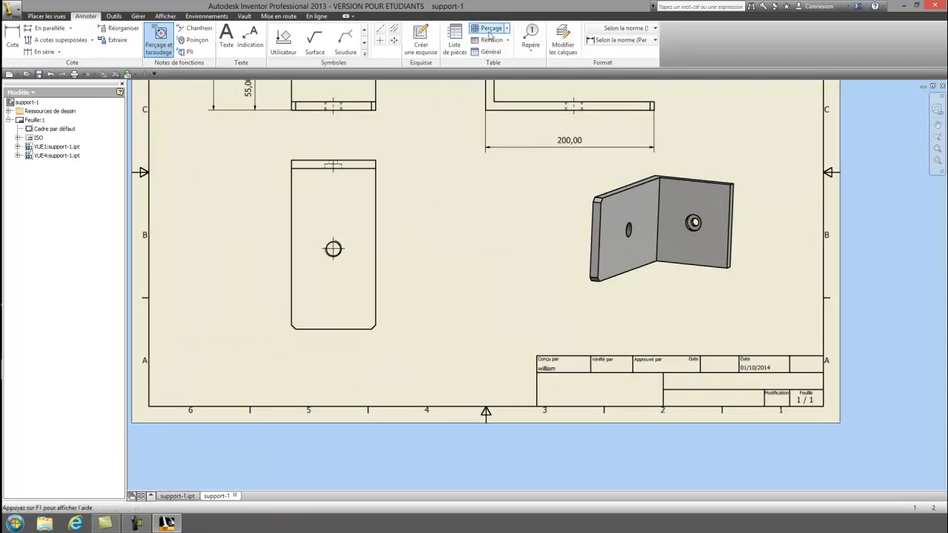
left_click(491, 29)
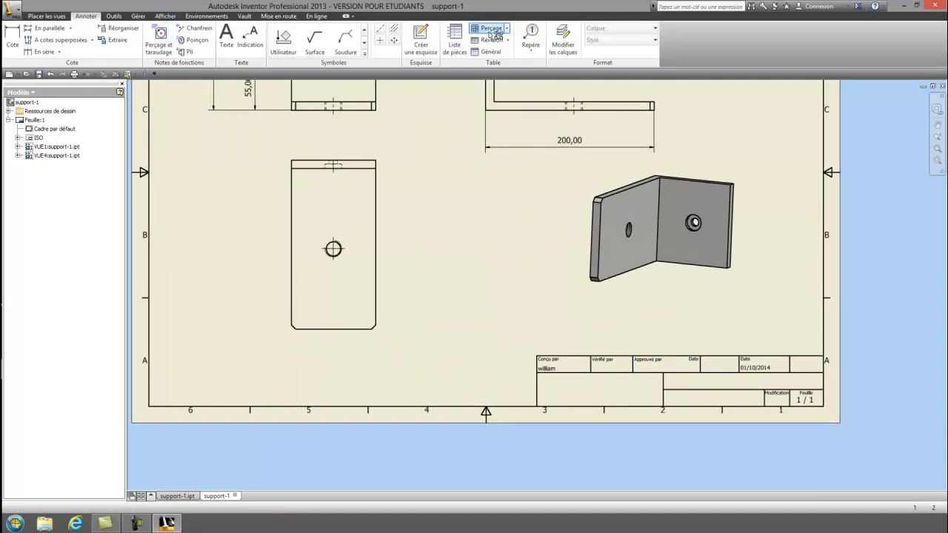
left_click(506, 29)
left_click(501, 48)
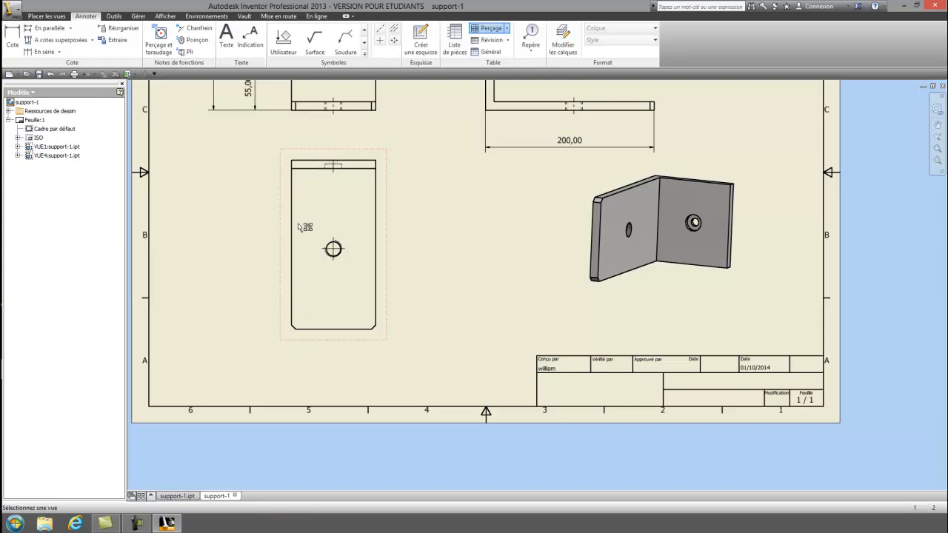
left_click(285, 158)
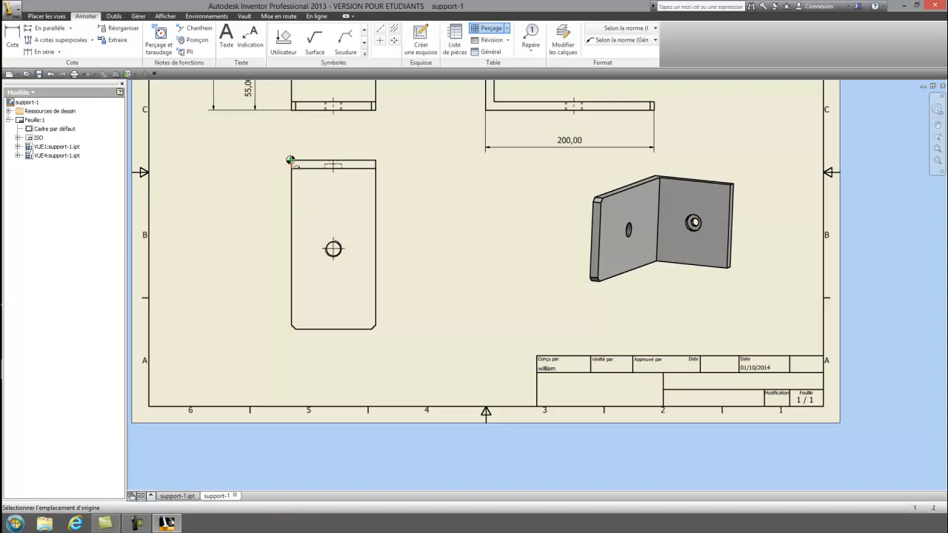
mouse_move(292, 164)
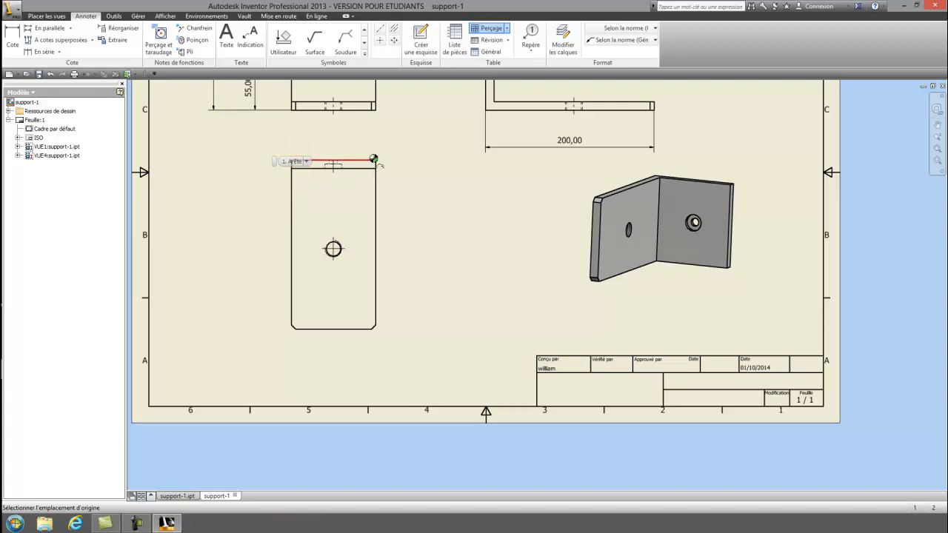
left_click(292, 161)
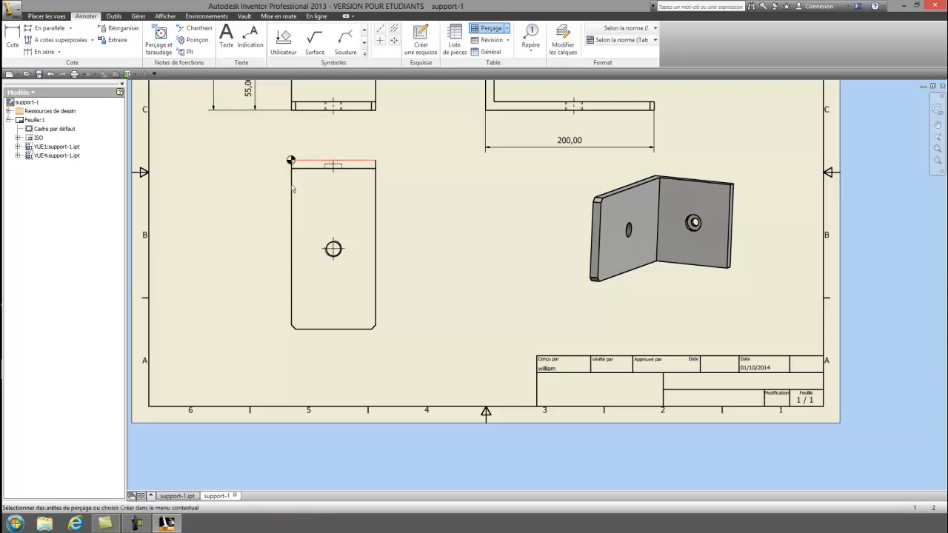
- Include the projected view's threaded hole in the hole table and place the table just below that view
scroll(331, 257, "up", 5)
left_click(341, 263)
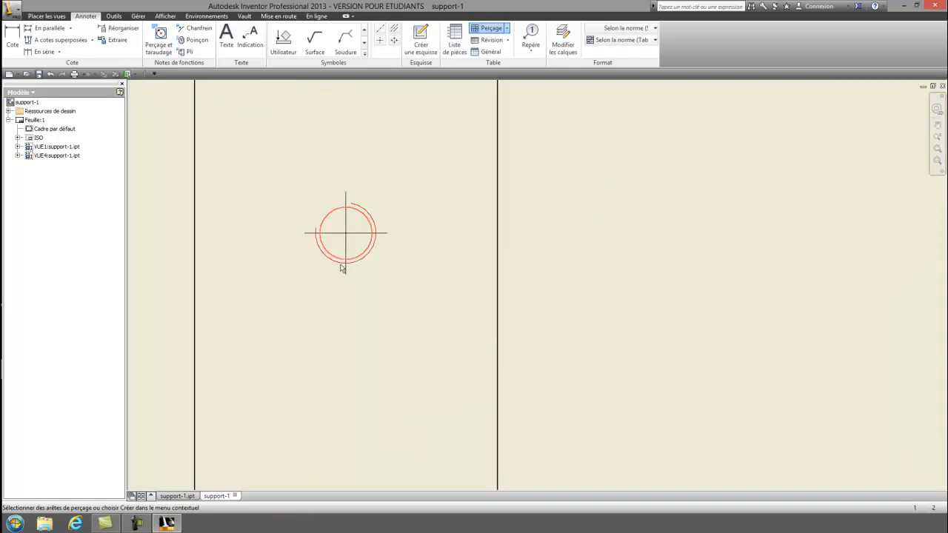
scroll(343, 268, "down", 3)
scroll(453, 236, "down", 3)
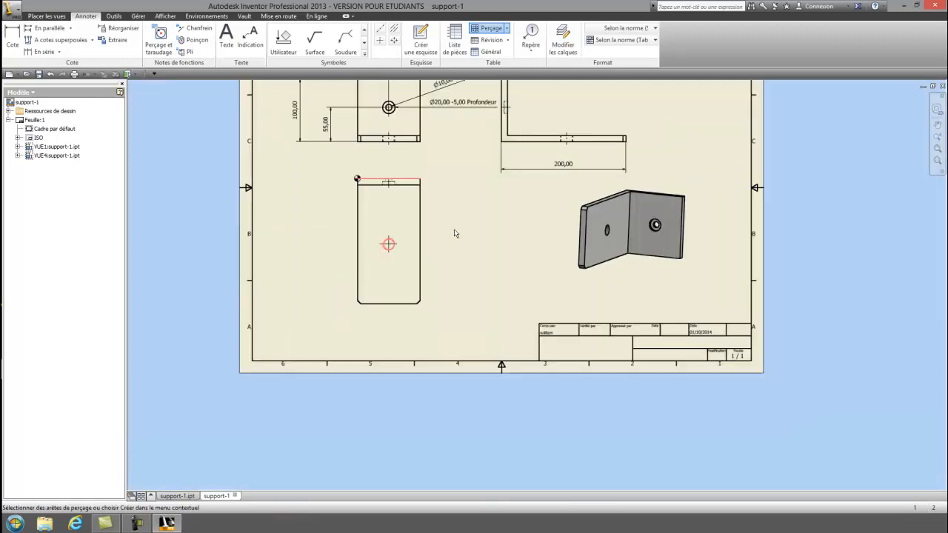
middle_click_drag(436, 235, 418, 246)
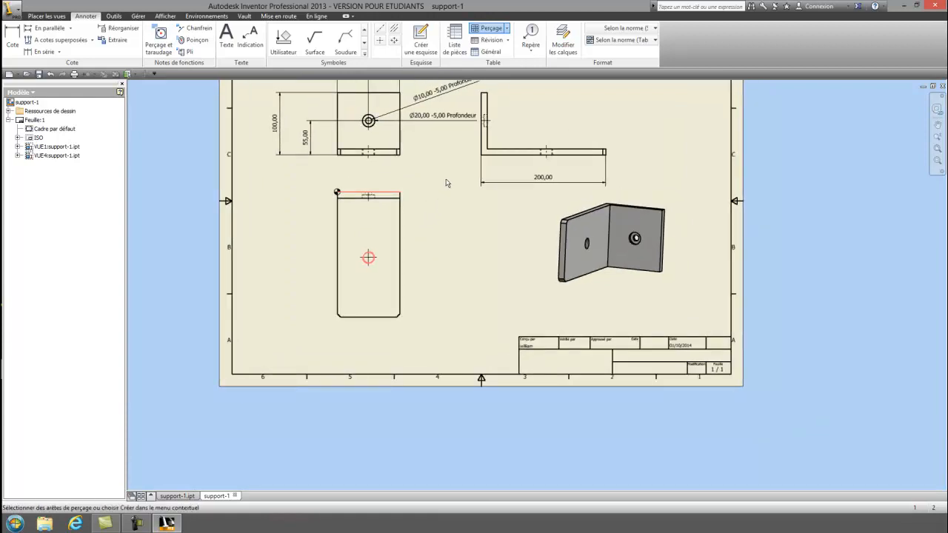
right_click(374, 235)
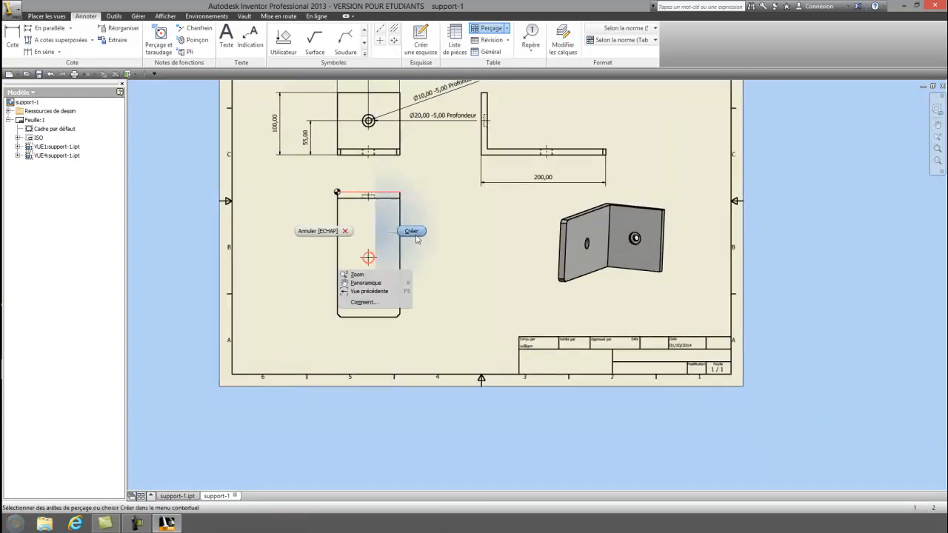
left_click(416, 235)
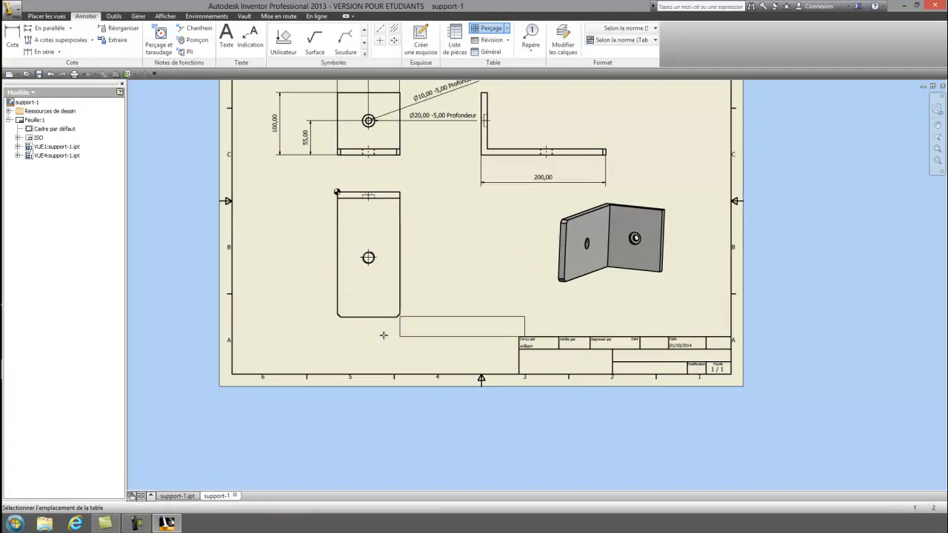
left_click(309, 332)
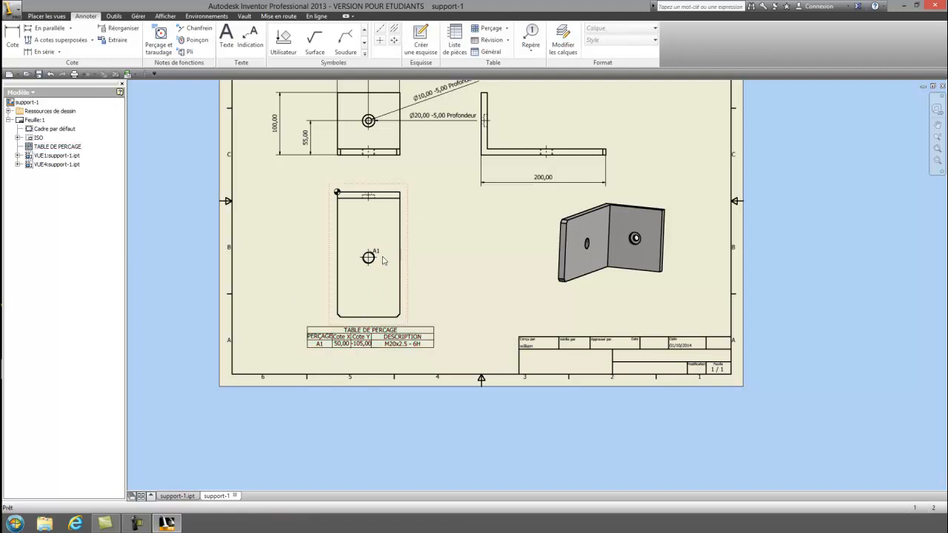
- Move the A1 hole tag up and to the right, away from the threaded hole, so a leader connects them
scroll(382, 259, "up", 5)
left_click_drag(320, 236, 354, 139)
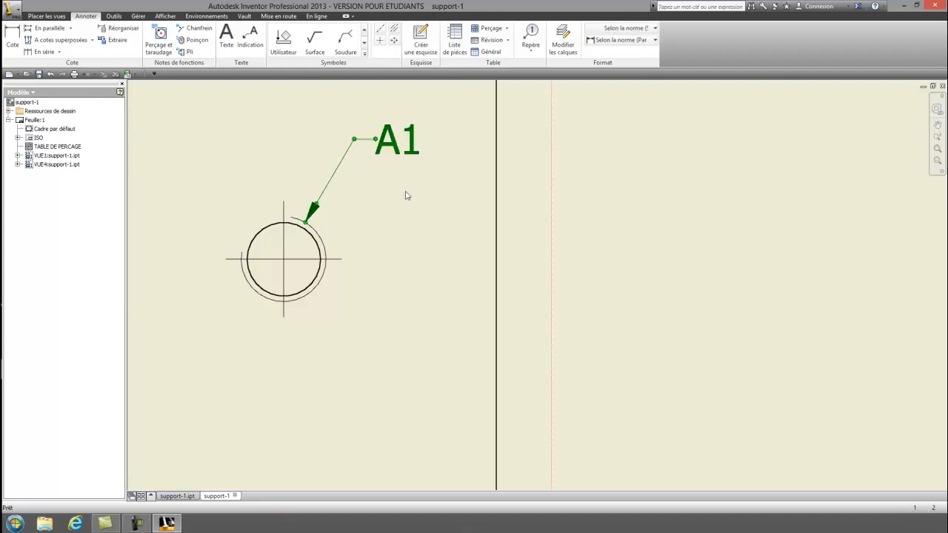
scroll(409, 206, "down", 6)
scroll(477, 287, "down", 3)
- Shift the L-shaped side view slightly to the right, clear of the front view's hole notes
middle_click_drag(471, 283, 413, 287)
scroll(451, 280, "up", 5)
scroll(422, 286, "down", 3)
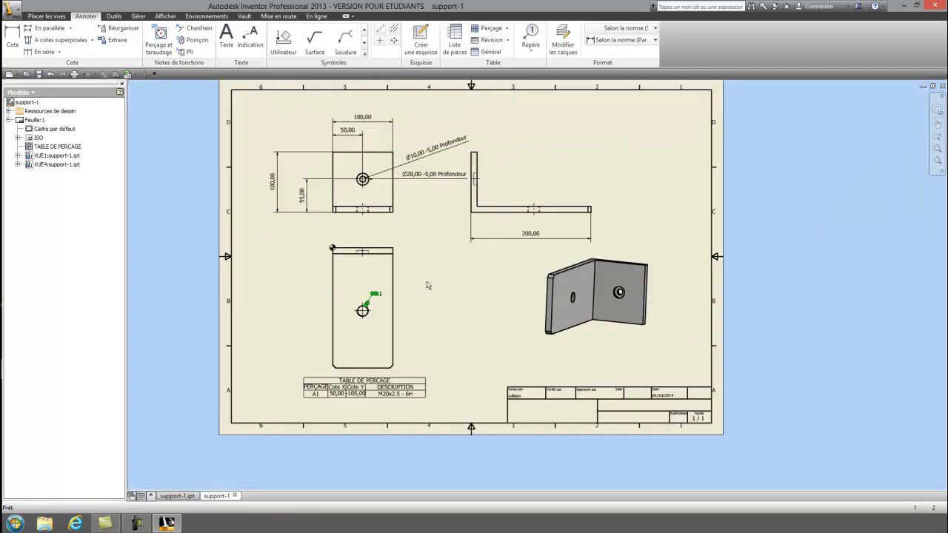
scroll(424, 281, "down", 3)
left_click_drag(498, 218, 514, 215)
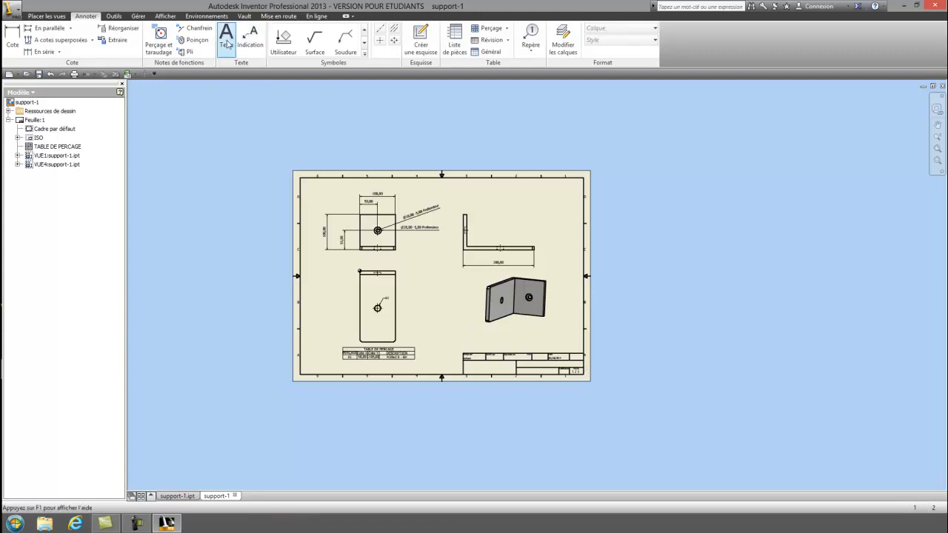
- Add a chamfer note to the lower-left corner of the projected view, referenced to the left edge and placed outside the outline
left_click(194, 28)
scroll(347, 323, "up", 10)
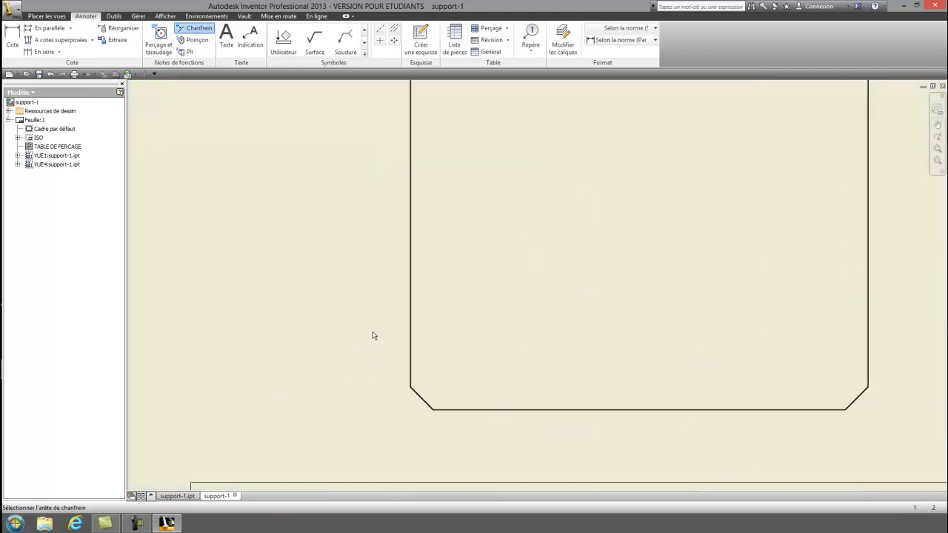
left_click(400, 308)
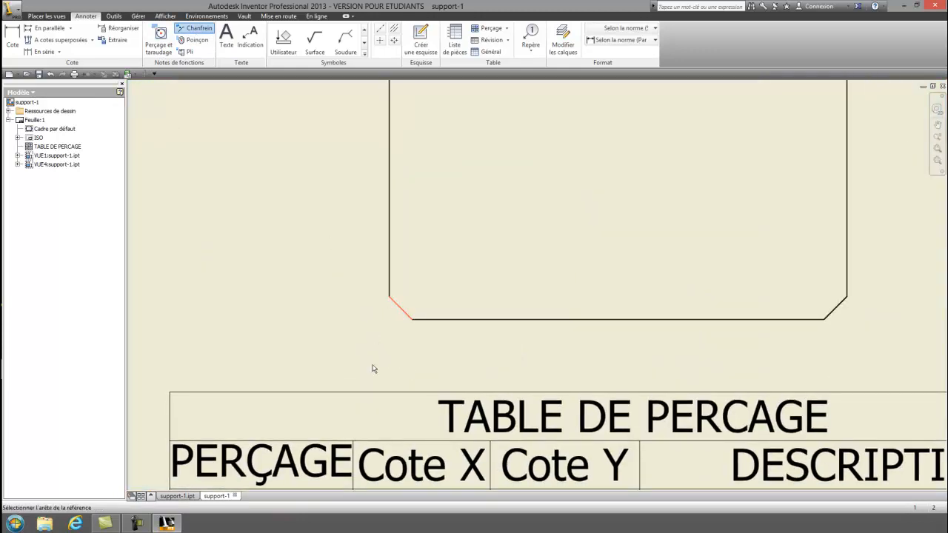
left_click(387, 279)
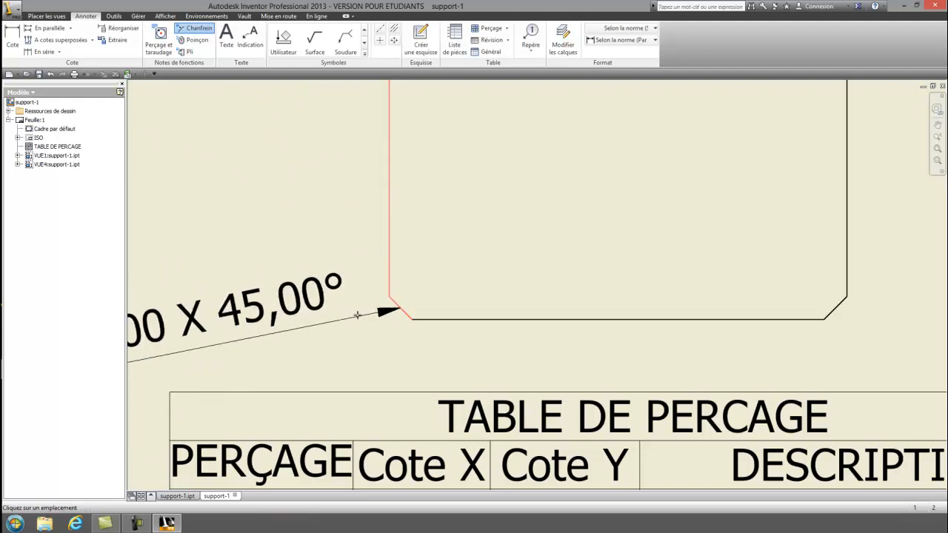
middle_click_drag(369, 316, 437, 311)
left_click(435, 317)
scroll(435, 317, "down", 3)
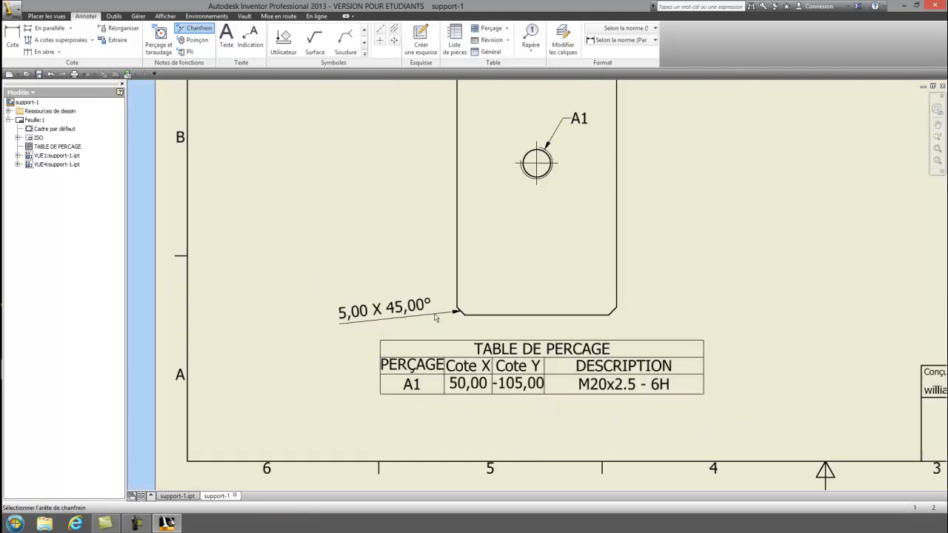
- Dimension the vertical distance from the projected view's bottom edge to the threaded hole's centre, placed to the right of the view
middle_click_drag(382, 245, 247, 351)
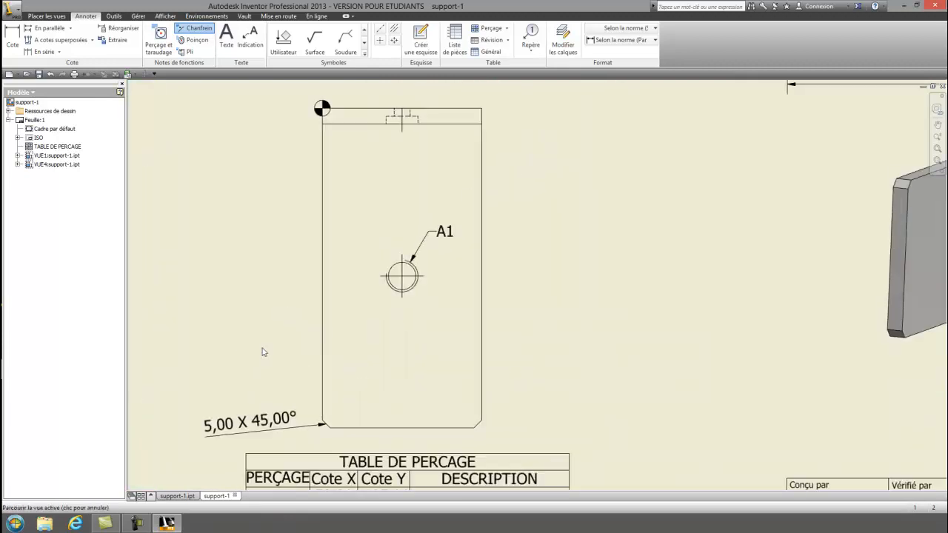
scroll(544, 317, "down", 3)
middle_click_drag(543, 317, 510, 339)
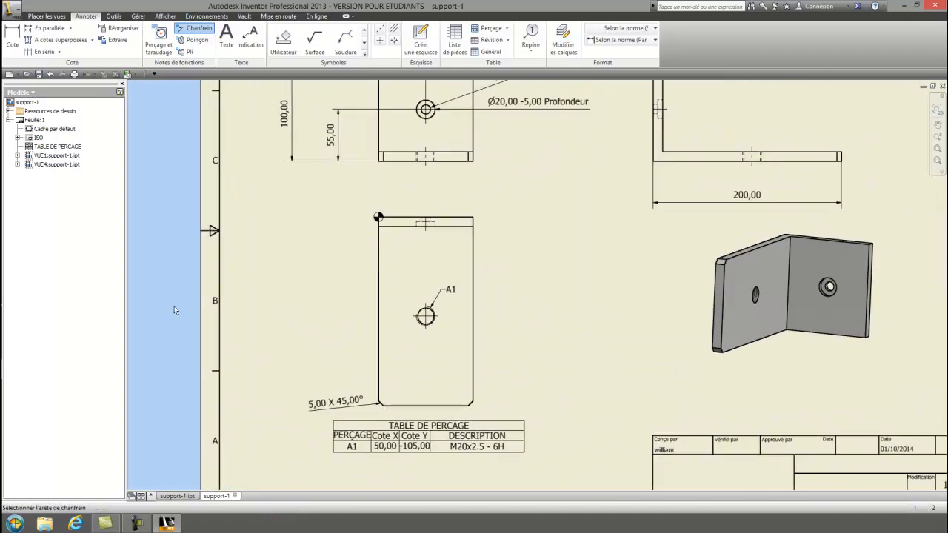
scroll(281, 235, "down", 3)
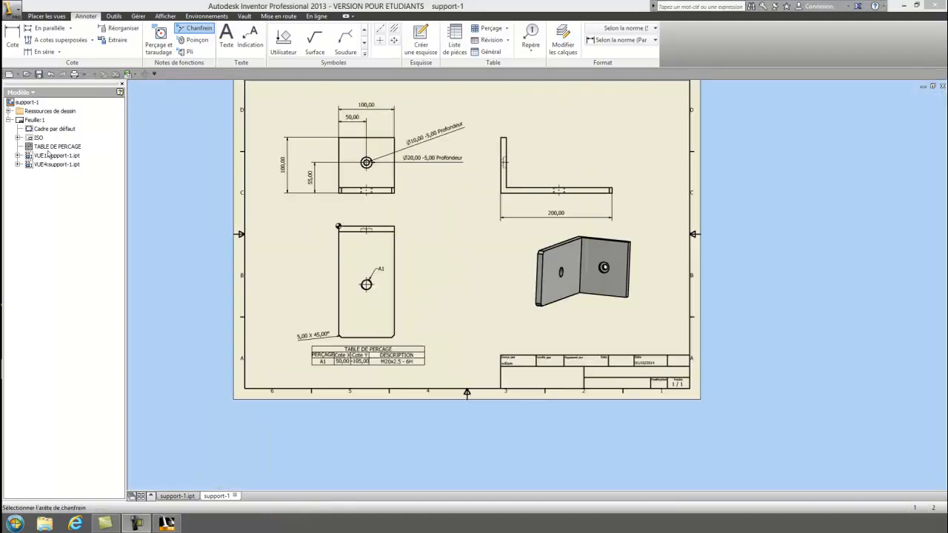
left_click(12, 40)
scroll(355, 278, "up", 3)
left_click(380, 285)
left_click(386, 386)
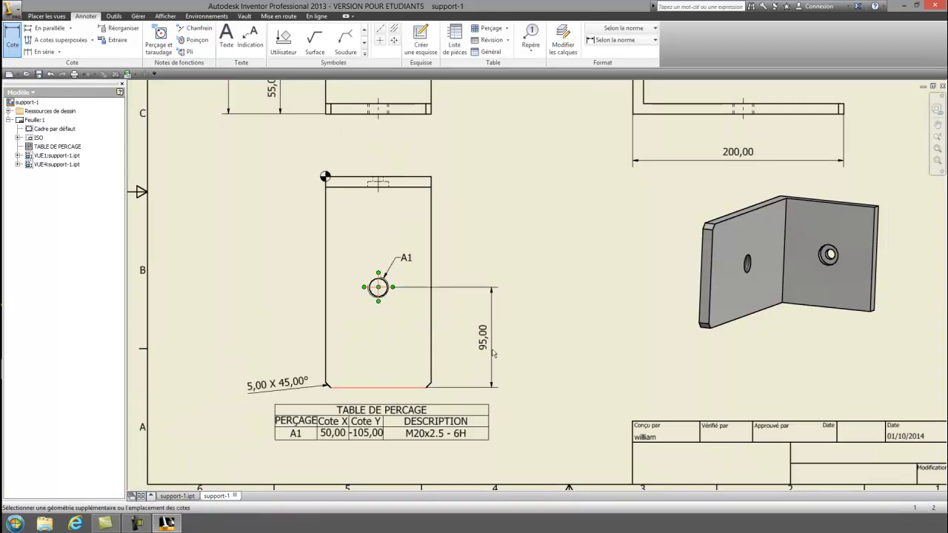
left_click(487, 347)
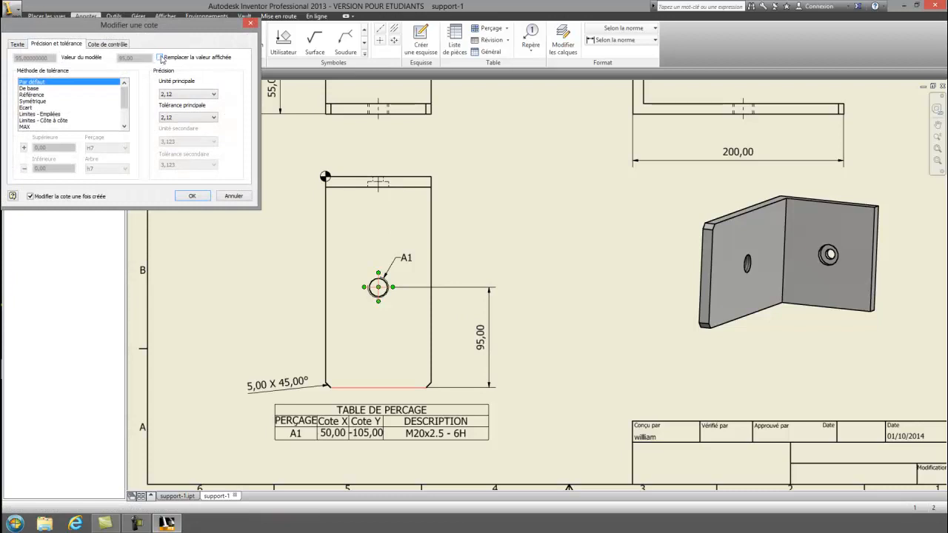
left_click(194, 196)
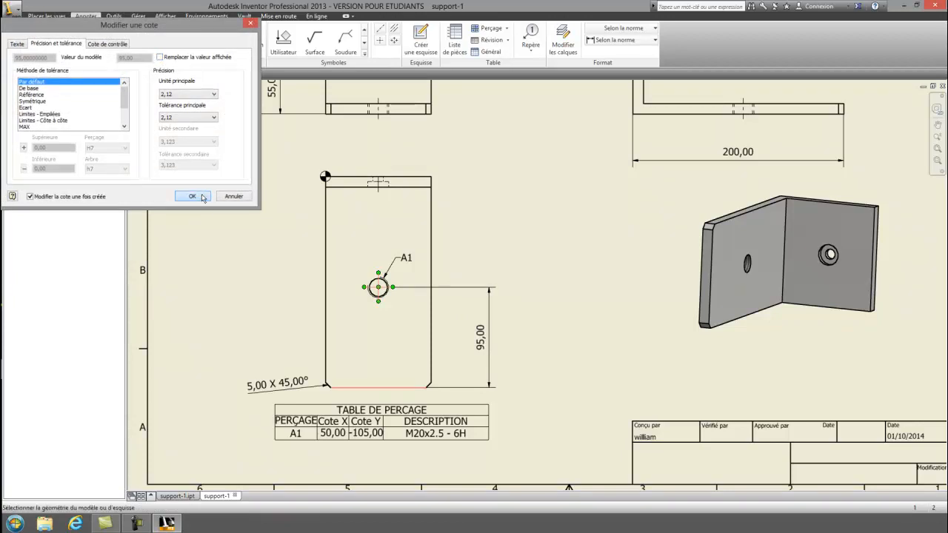
- Dimension the horizontal distance from the projected view's left edge to the threaded hole's centre, placed above the view
left_click(378, 295)
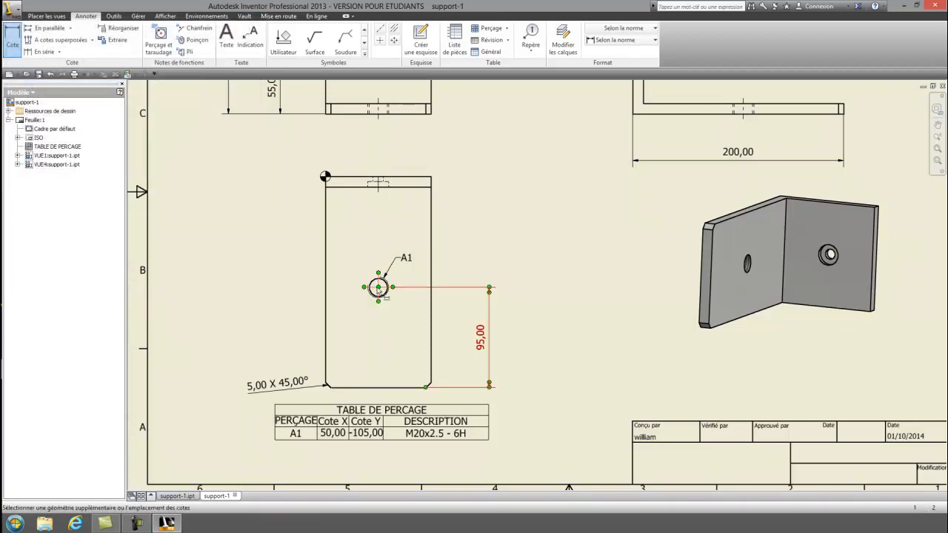
left_click(323, 281)
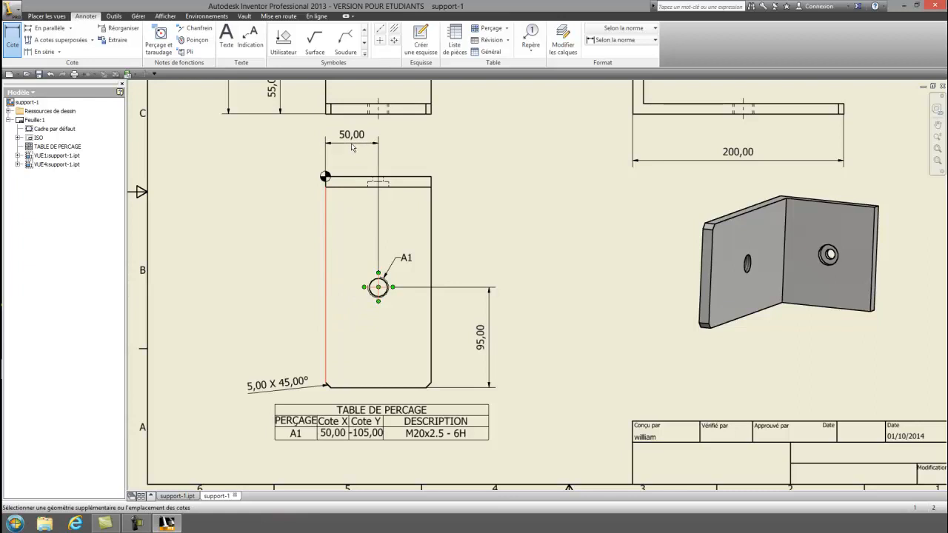
left_click(356, 150)
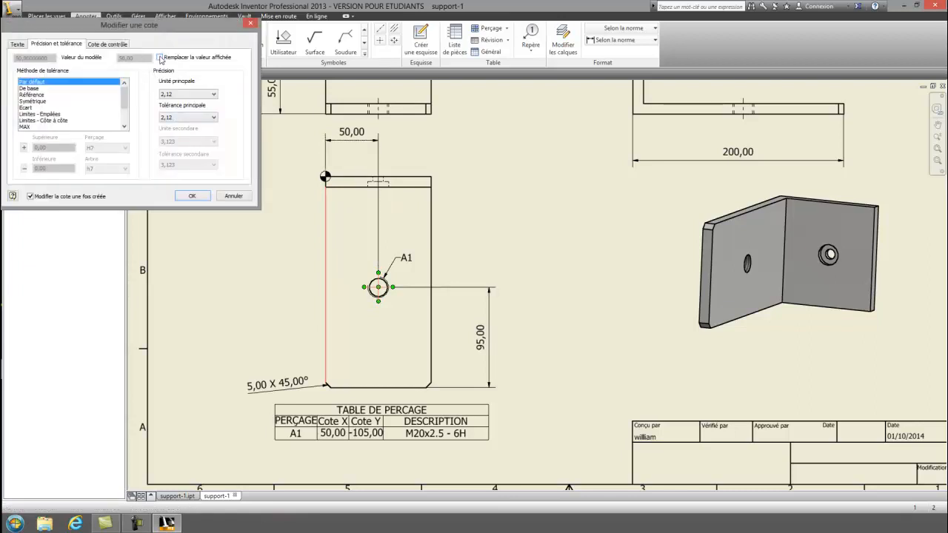
- Override the displayed value of the threaded hole's horizontal dimension with 51
left_click(160, 58)
double_click(134, 58)
type("51")
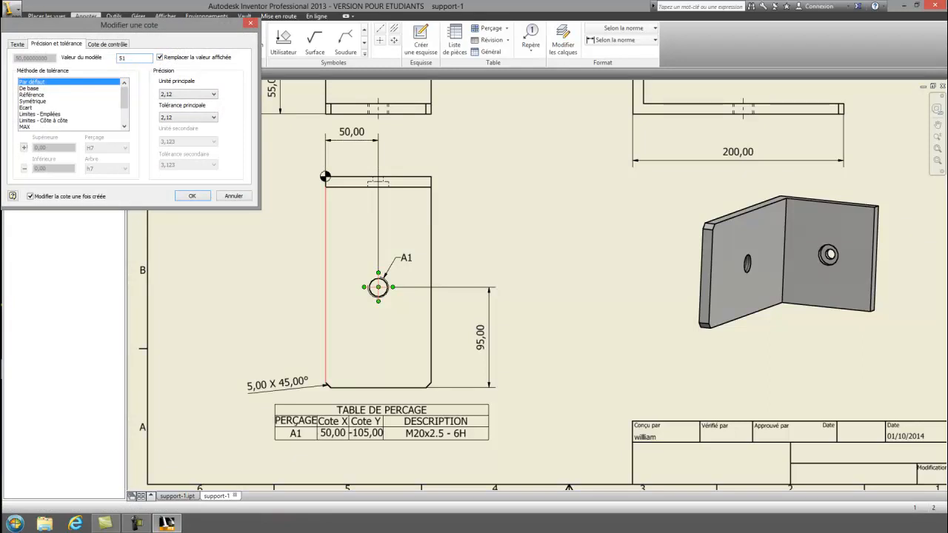
left_click(195, 196)
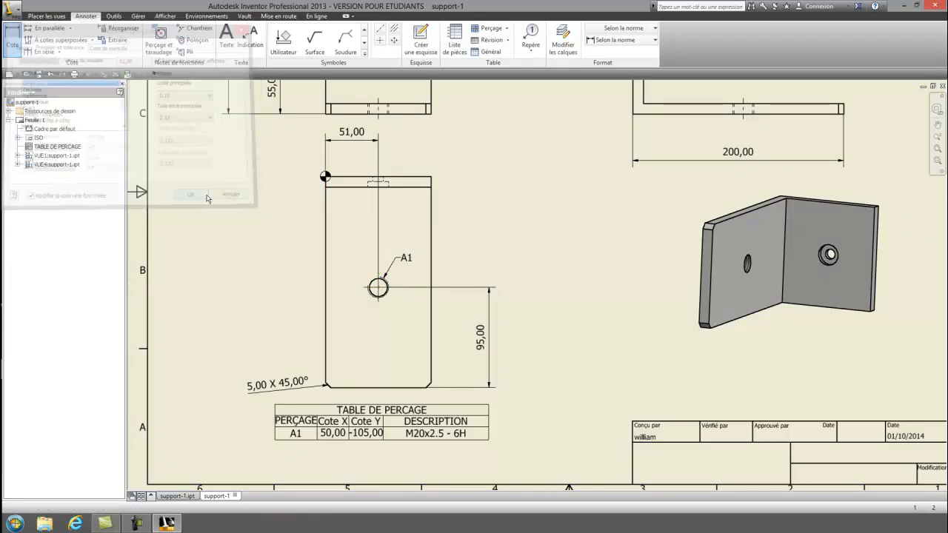
- Remove the displayed-value override from the threaded hole's horizontal dimension
double_click(327, 129)
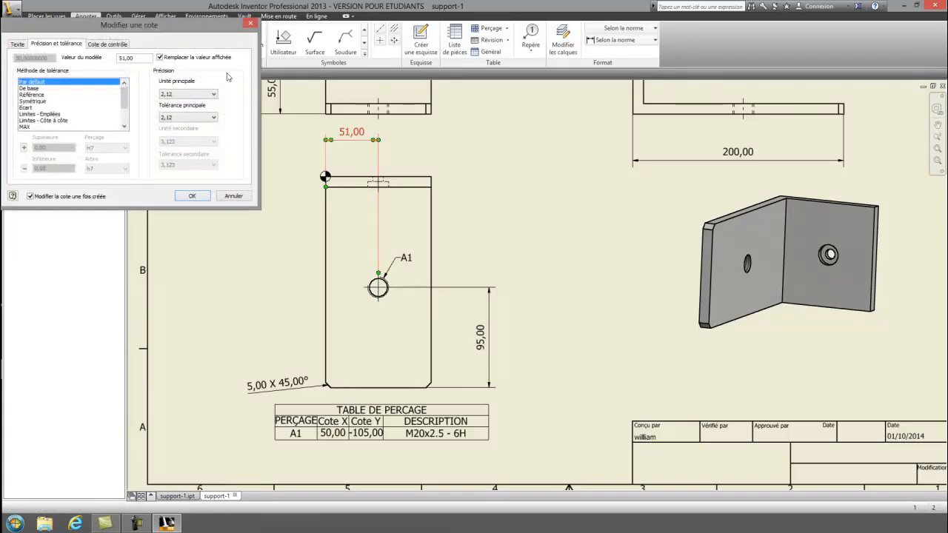
left_click(160, 57)
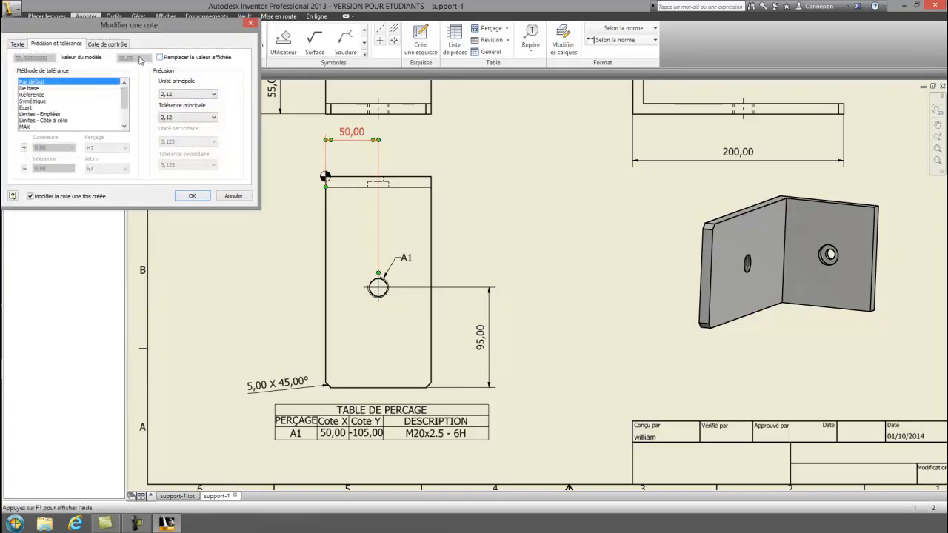
left_click(192, 195)
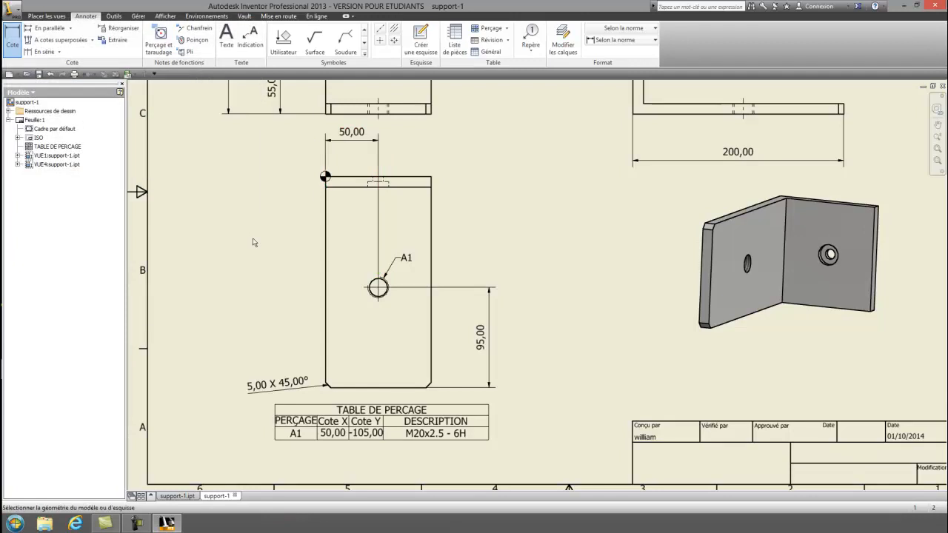
- End dimensioning and replace the author in the drawing's iProperties with the new author's name
scroll(256, 241, "up", 3)
middle_click_drag(392, 271, 453, 307)
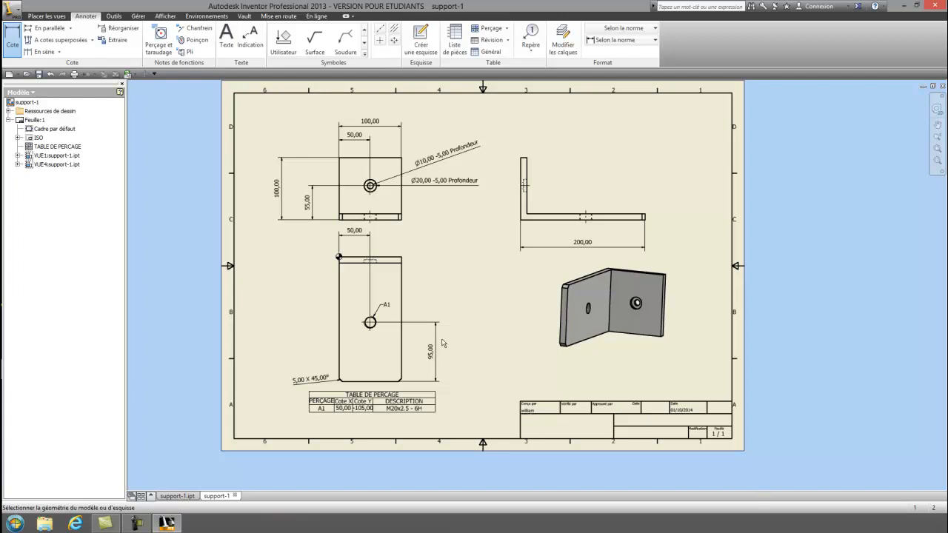
right_click(28, 102)
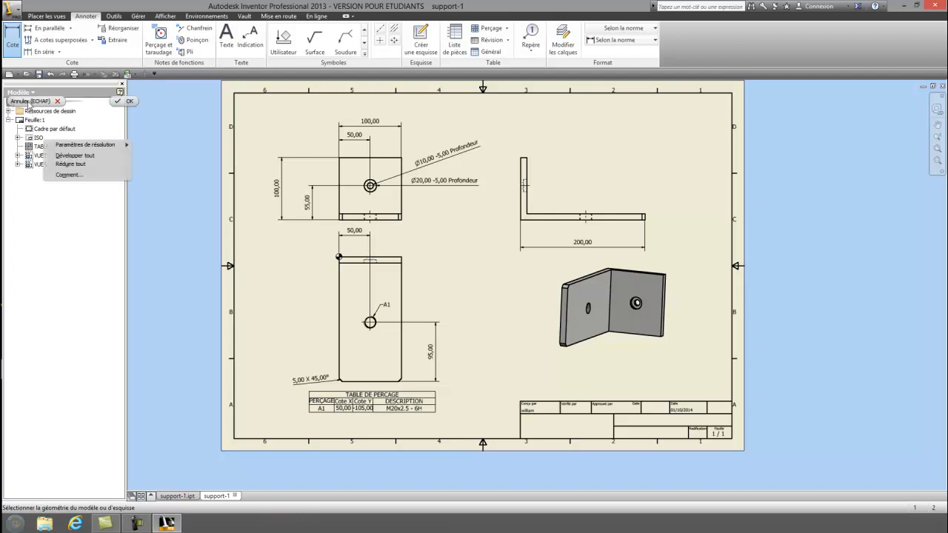
left_click(124, 106)
right_click(30, 102)
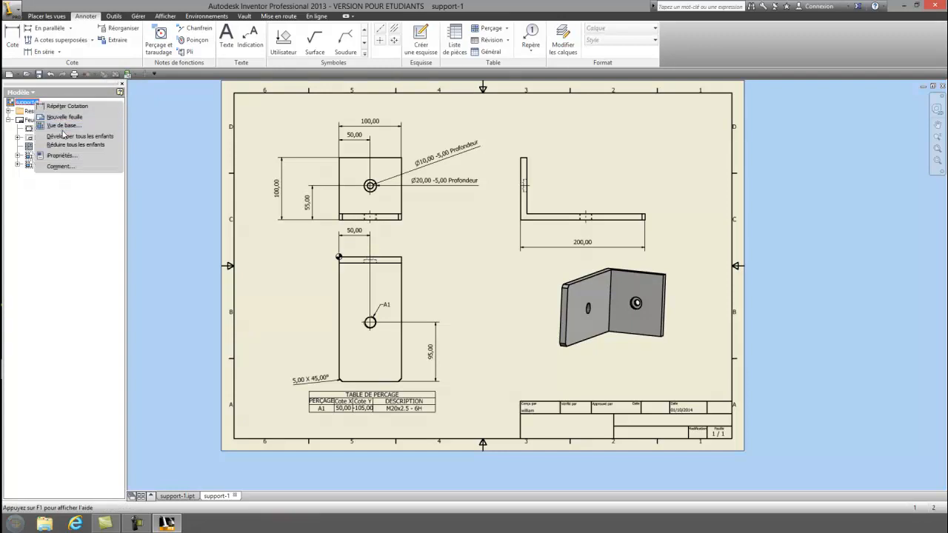
left_click(65, 155)
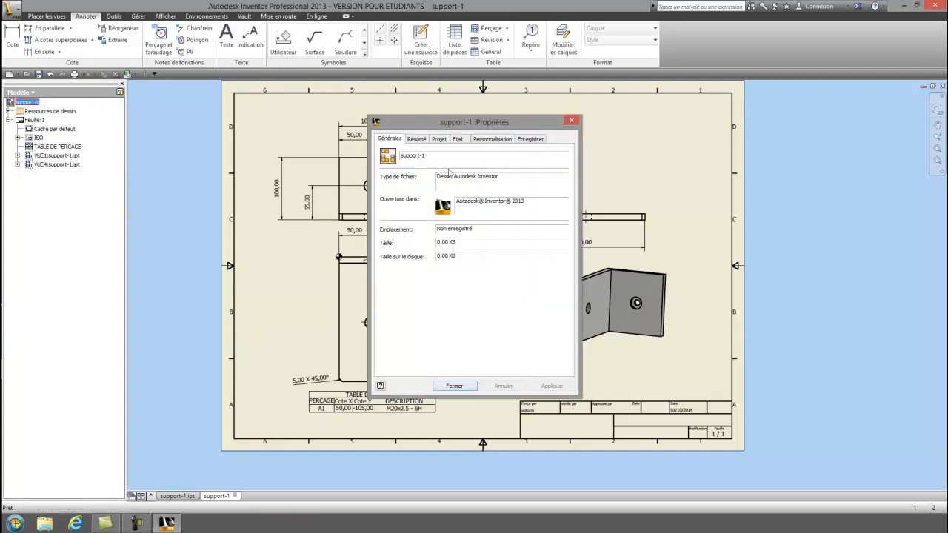
left_click_drag(521, 125, 504, 123)
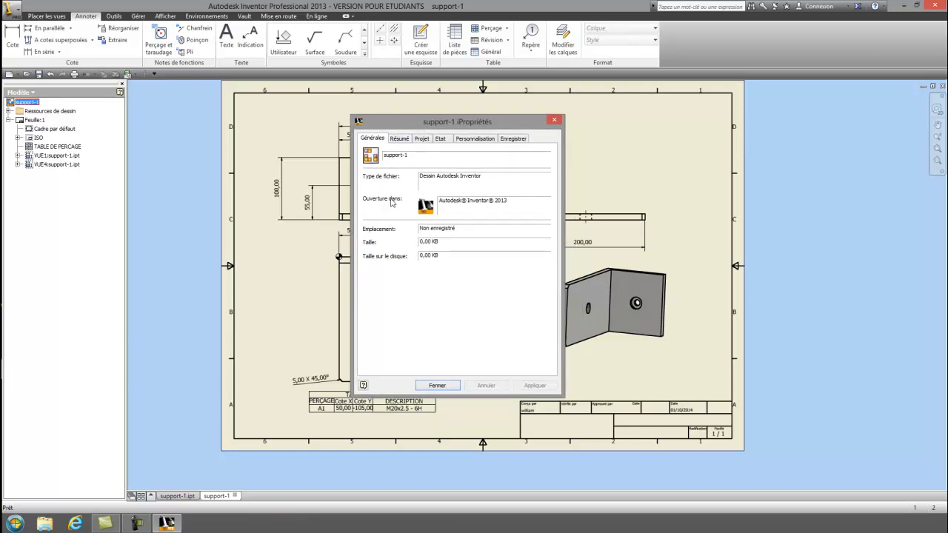
left_click(403, 140)
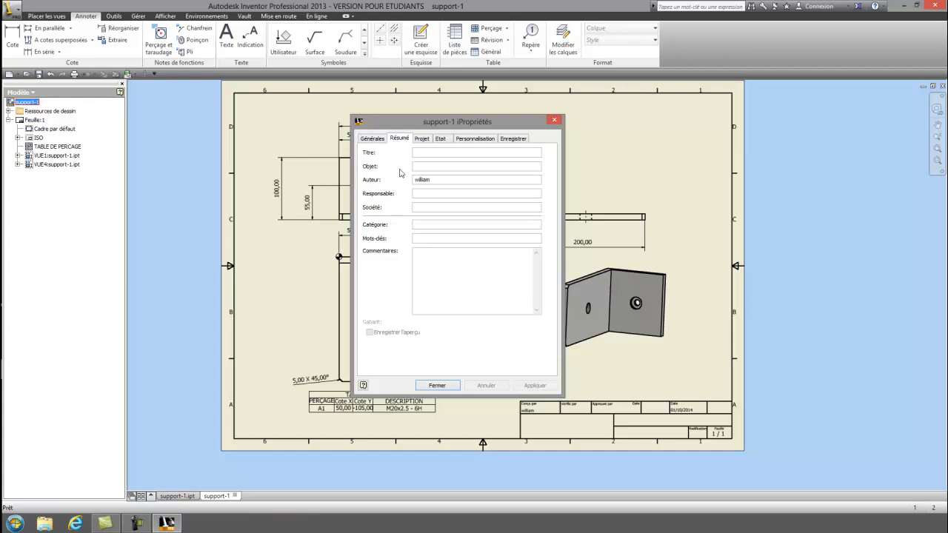
left_click_drag(438, 179, 402, 180)
type("j")
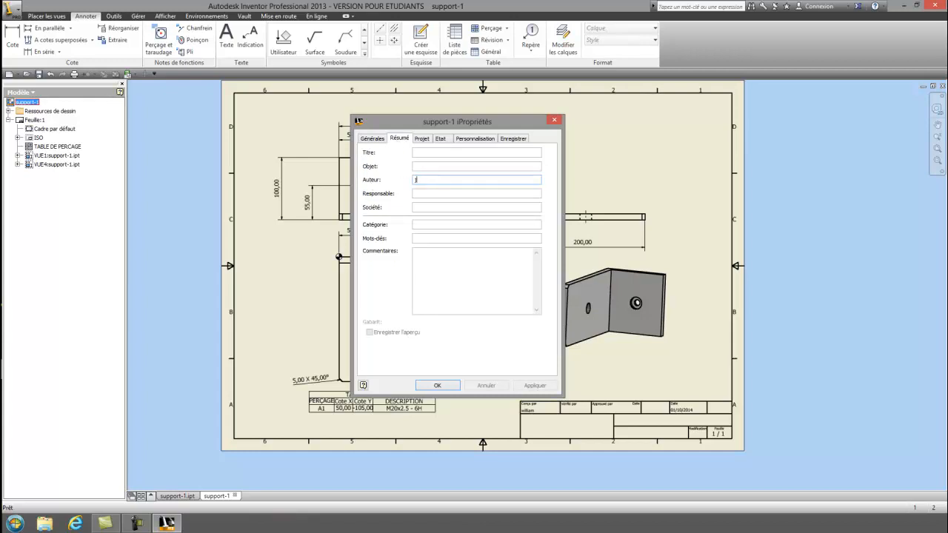
type("jim boss")
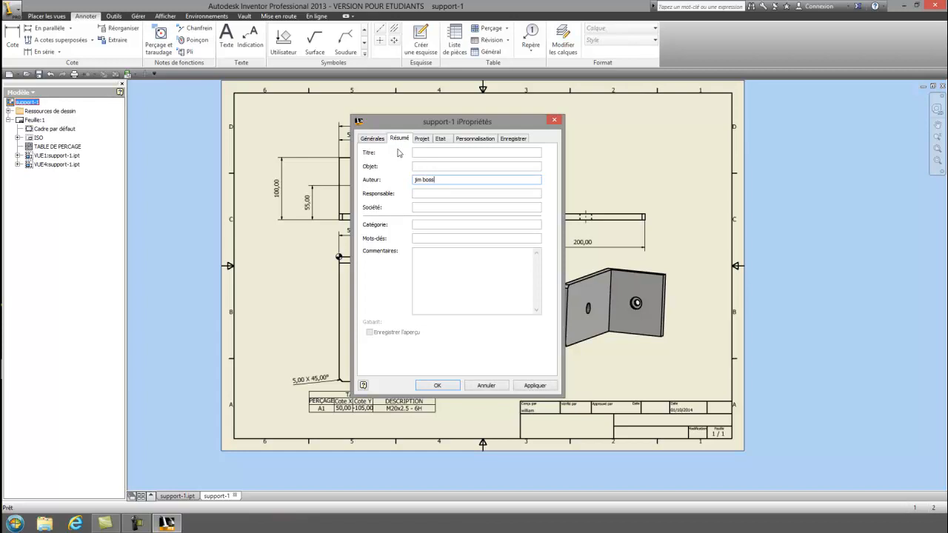
- Clear the designer (Concepteur) entry in the drawing's project properties
left_click(422, 138)
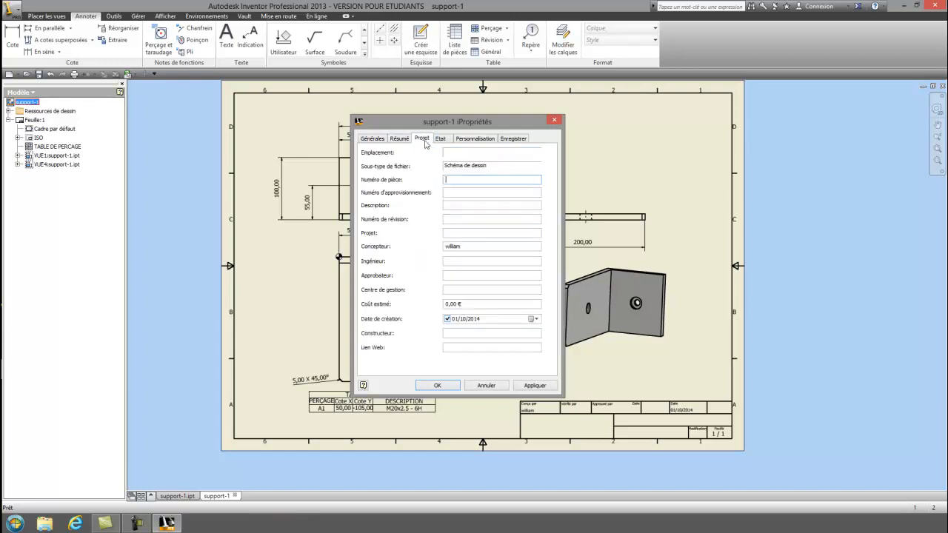
double_click(451, 246)
key("Delete")
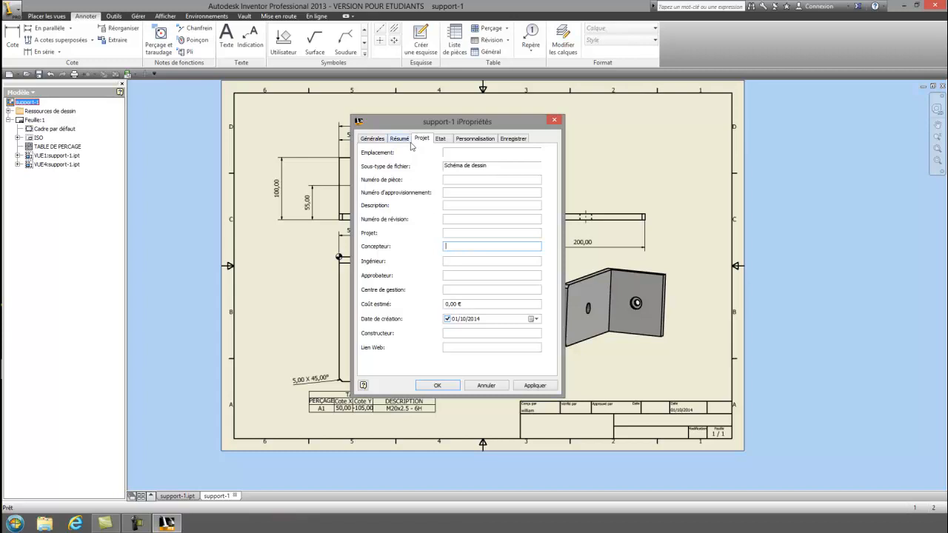
- Enter "entreprise" as the company and "support 1 ref 55" as the title in the drawing's summary properties
left_click(400, 139)
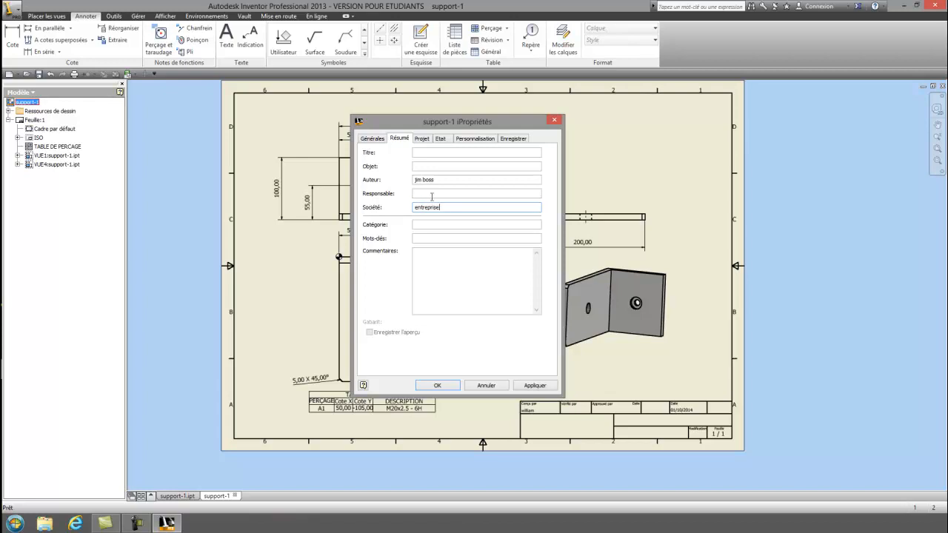
left_click(422, 139)
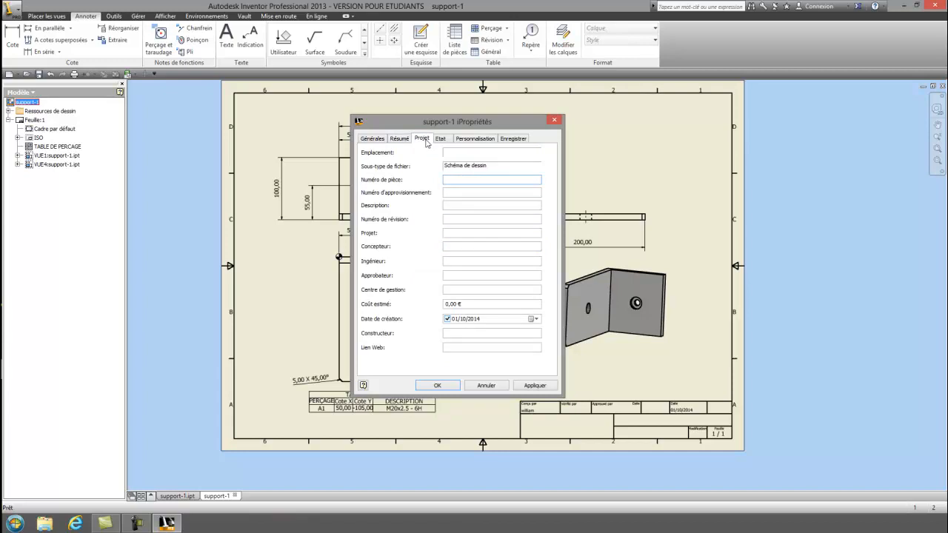
left_click(383, 140)
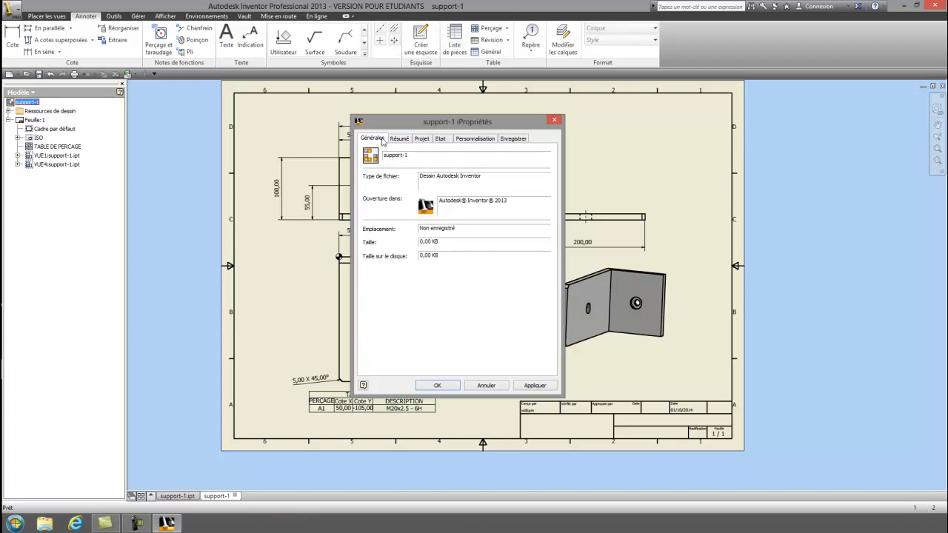
left_click(403, 142)
left_click(414, 153)
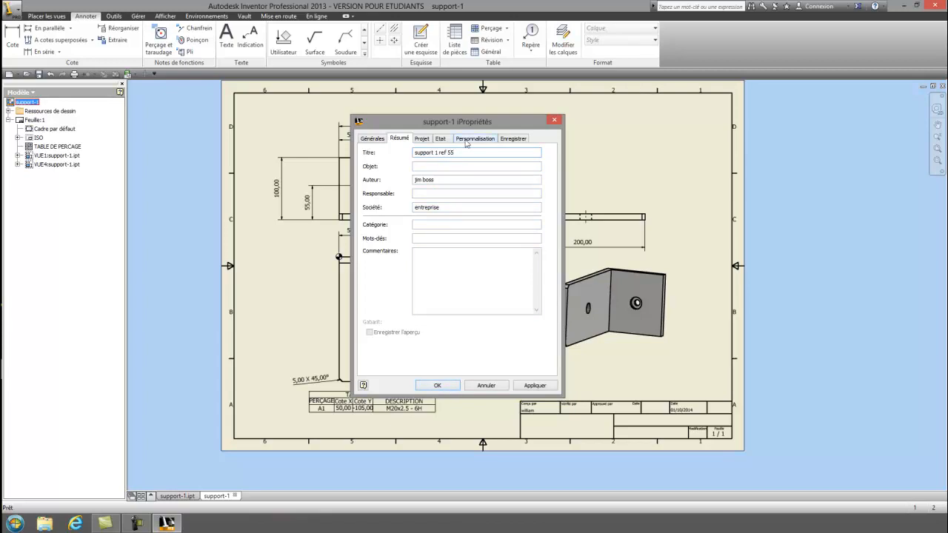
- Set the drawing's part number (Numéro de pièce) to aa-158-751, apply the properties and close the dialog
left_click(427, 142)
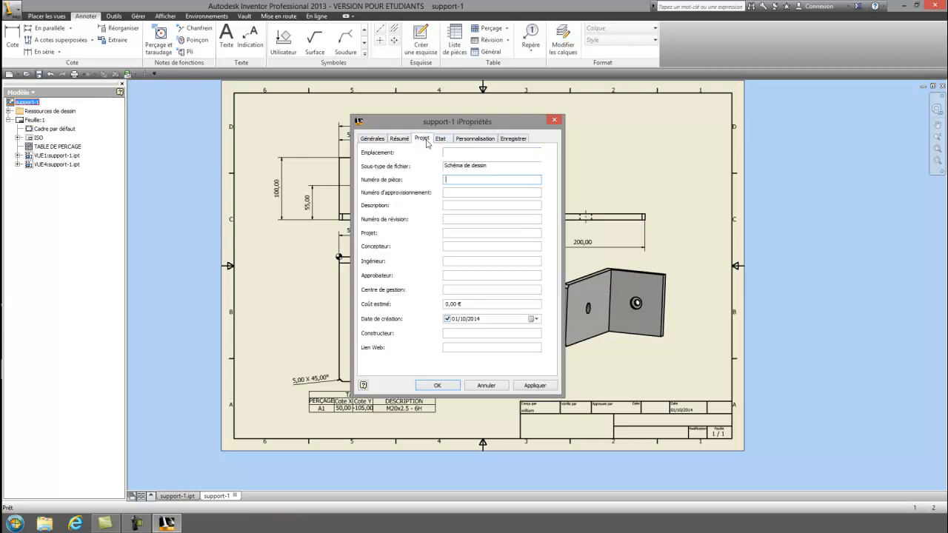
left_click(447, 179)
type("aa-158-751")
left_click(533, 385)
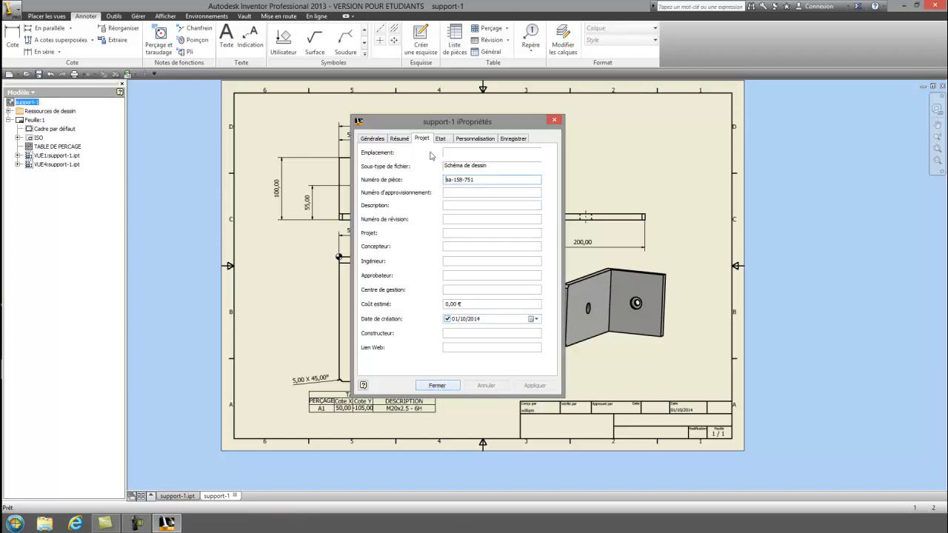
left_click(407, 141)
left_click(379, 141)
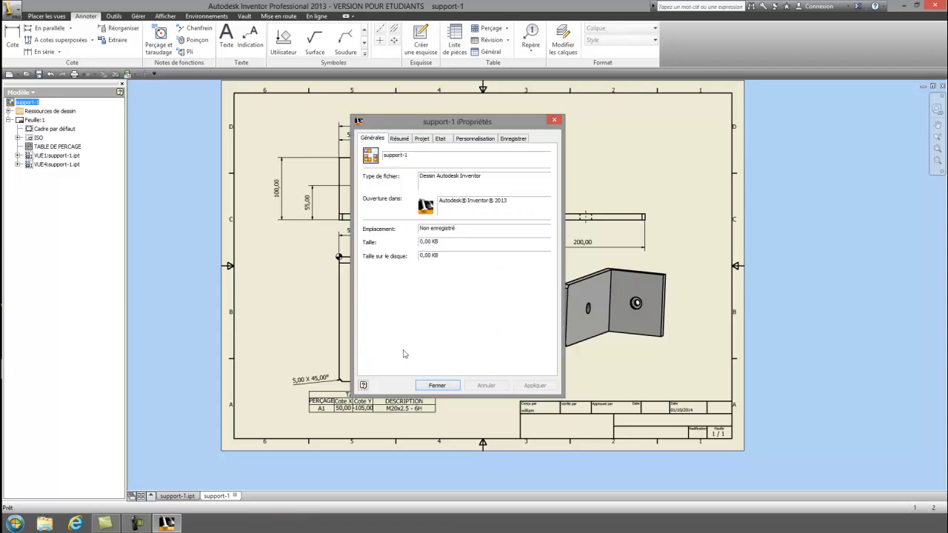
left_click(446, 385)
- Examine the title block entries for designer, company, title and part number on the sheet
scroll(546, 388, "up", 3)
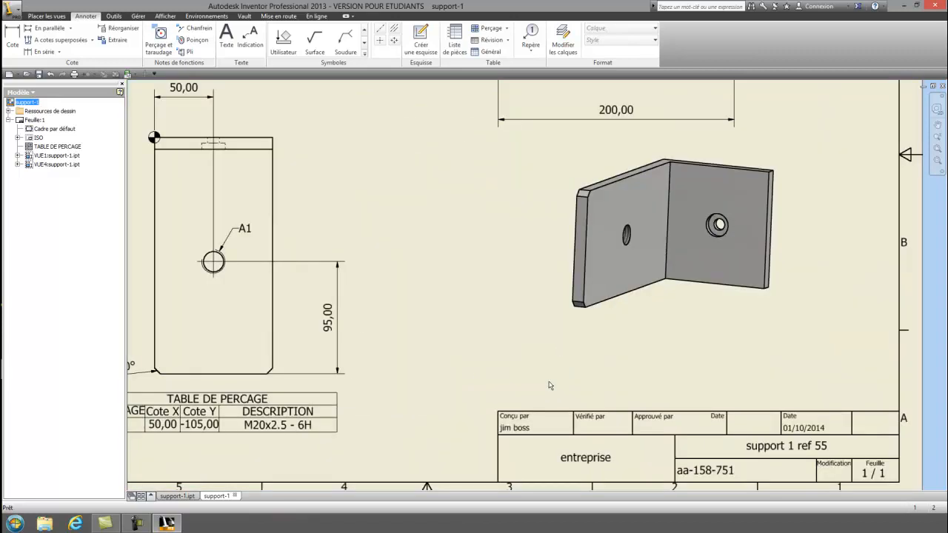
middle_click_drag(568, 386, 457, 252)
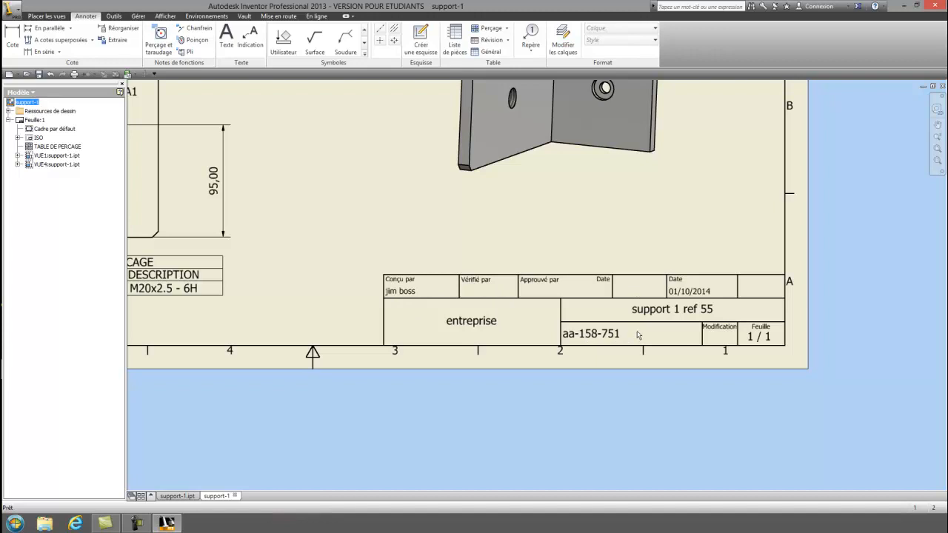
middle_click_drag(591, 322, 624, 374)
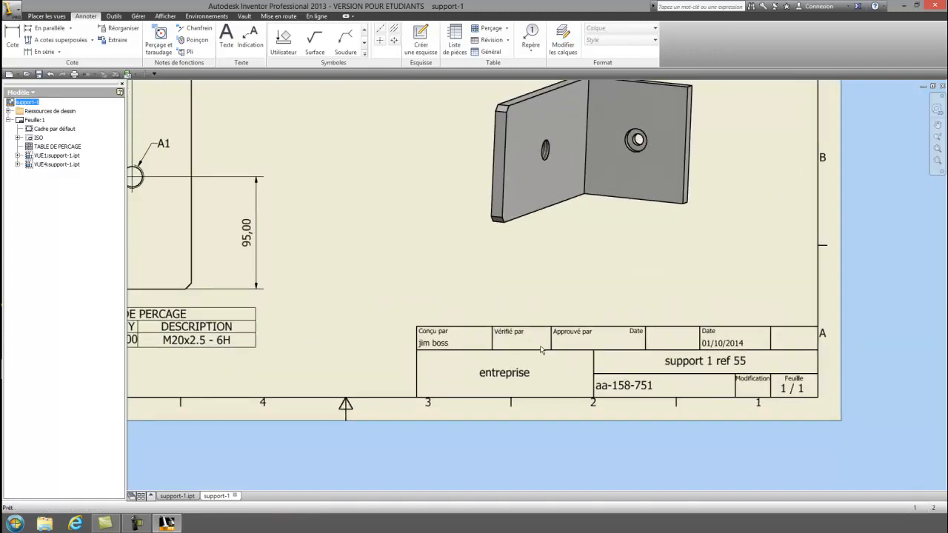
scroll(542, 351, "down", 3)
scroll(544, 354, "up", 4)
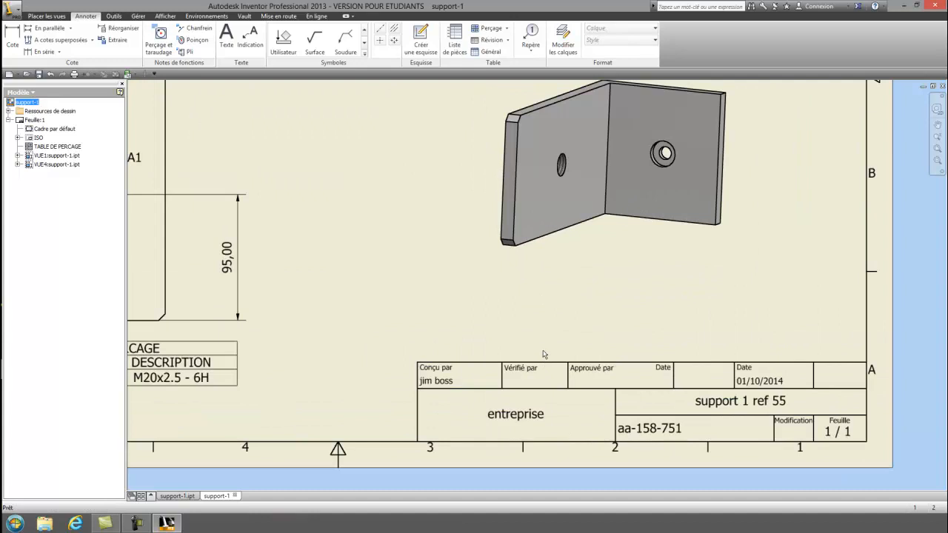
scroll(539, 353, "down", 2)
scroll(530, 345, "up", 1)
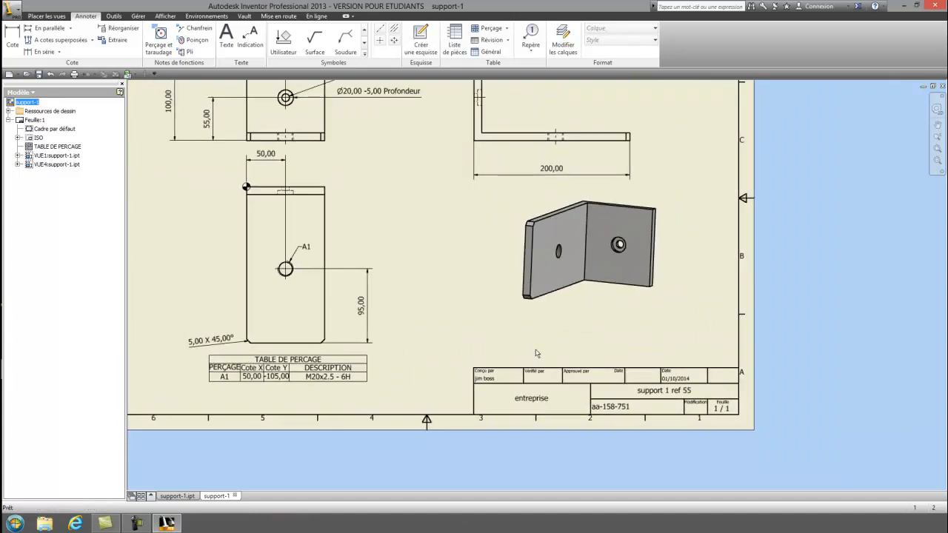
- Place a text note containing the approver's name in the blank area between the 3D view and the title block
left_click(225, 37)
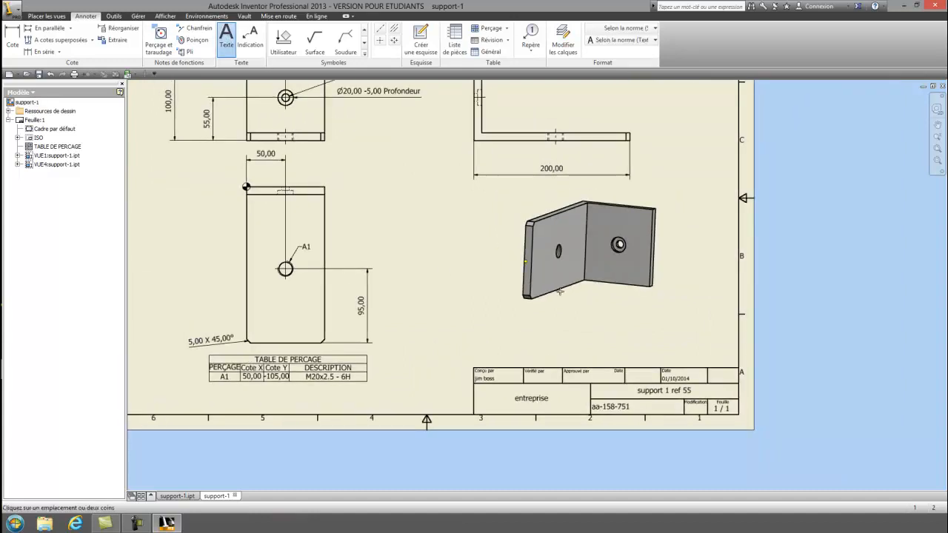
left_click(600, 331)
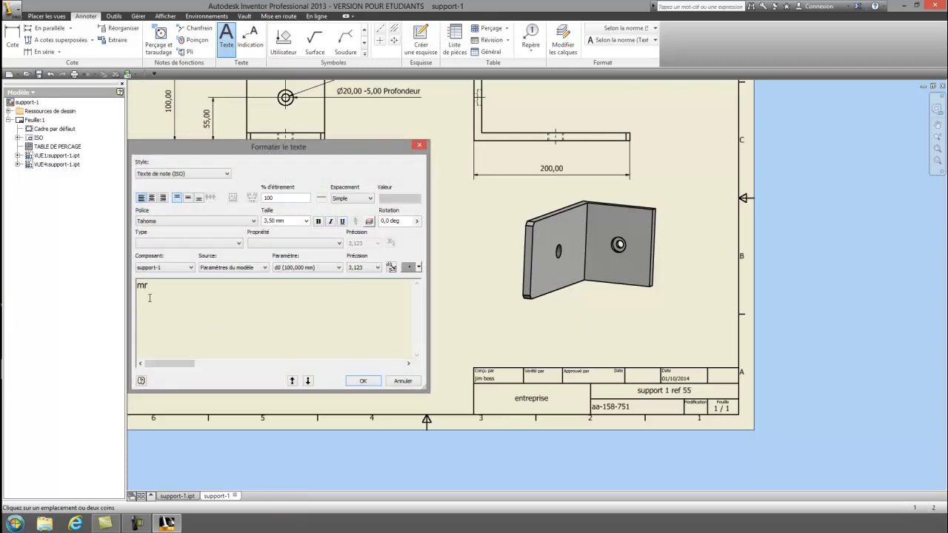
type("Mr x")
left_click(362, 381)
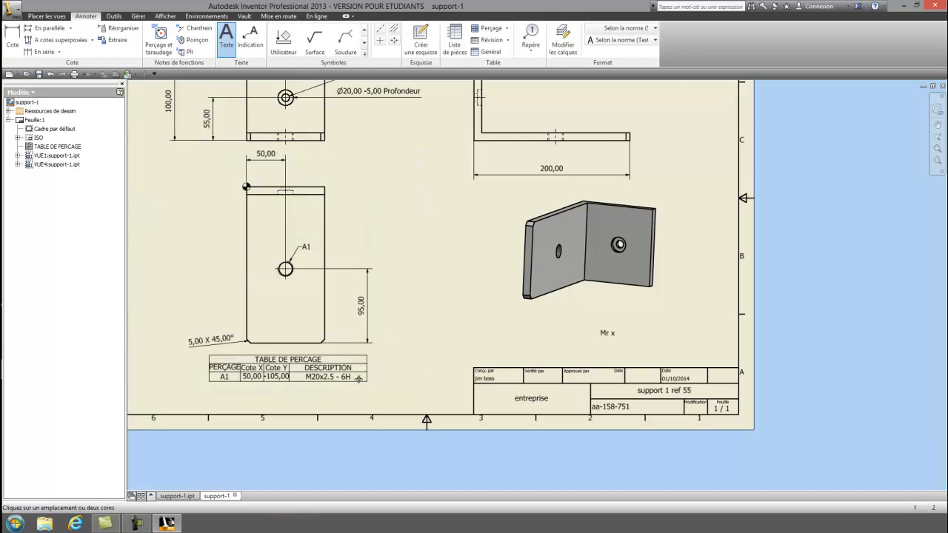
right_click(599, 305)
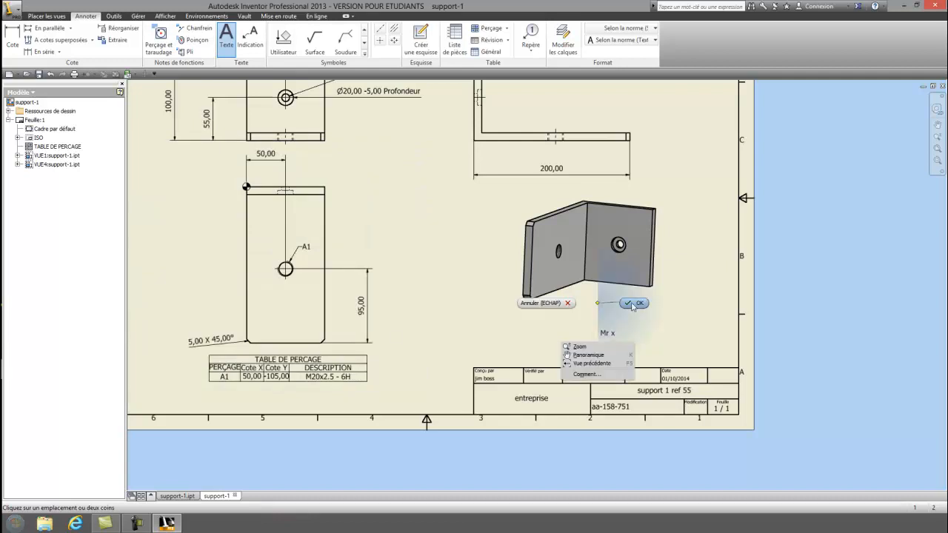
left_click(611, 309)
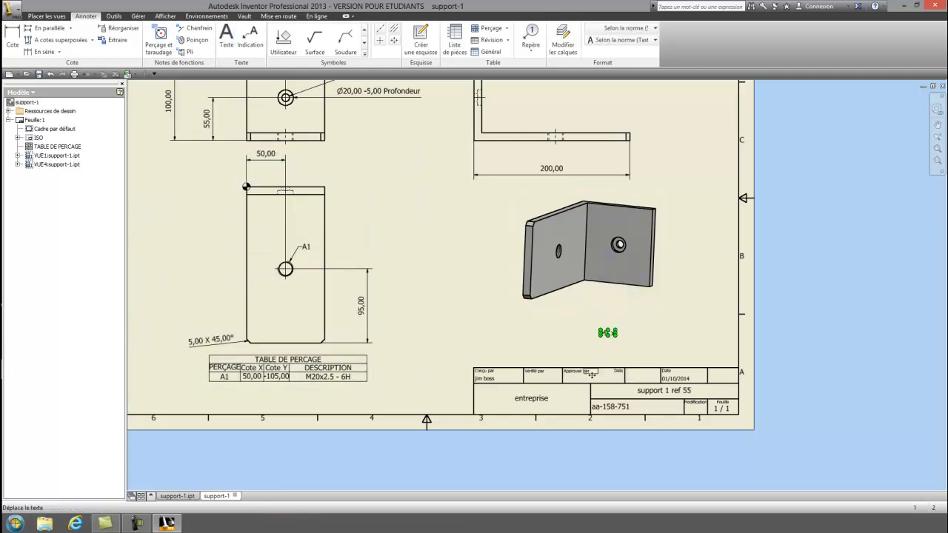
- Move the approver's name note into the "Approuvé par" cell of the title block
left_click_drag(579, 380, 580, 378)
left_click(609, 340)
scroll(439, 323, "down", 2)
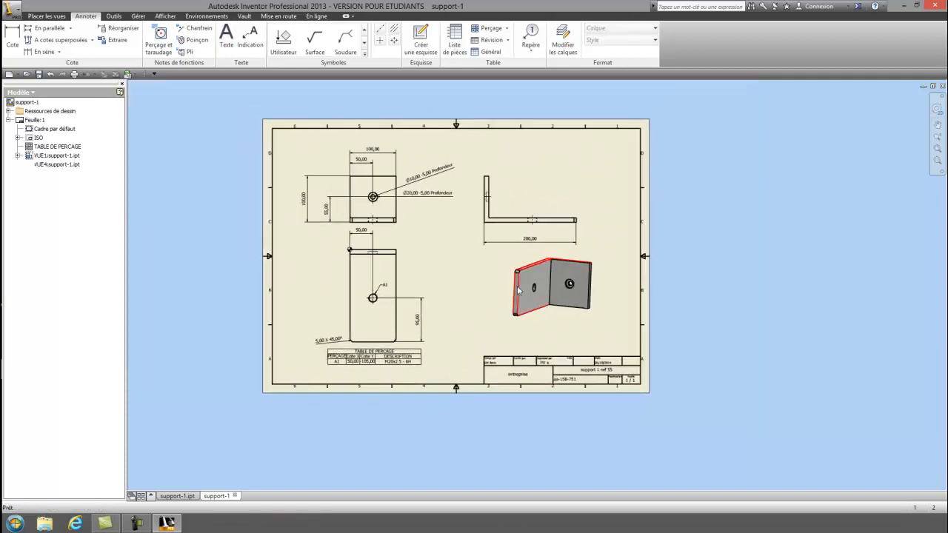
scroll(474, 284, "up", 2)
scroll(489, 283, "down", 4)
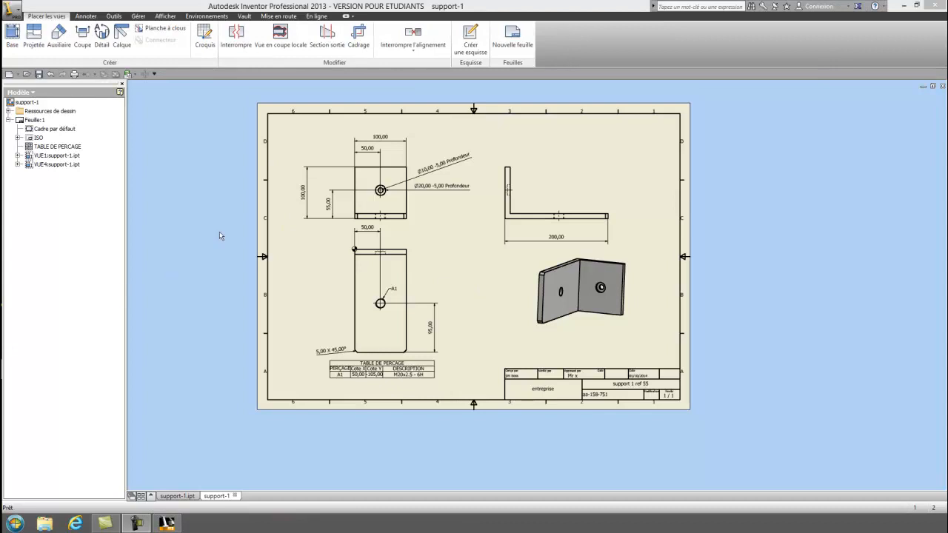
- Create section view A at scale 1:2 from the front view, cutting vertically through the centre of its hole
left_click(83, 37)
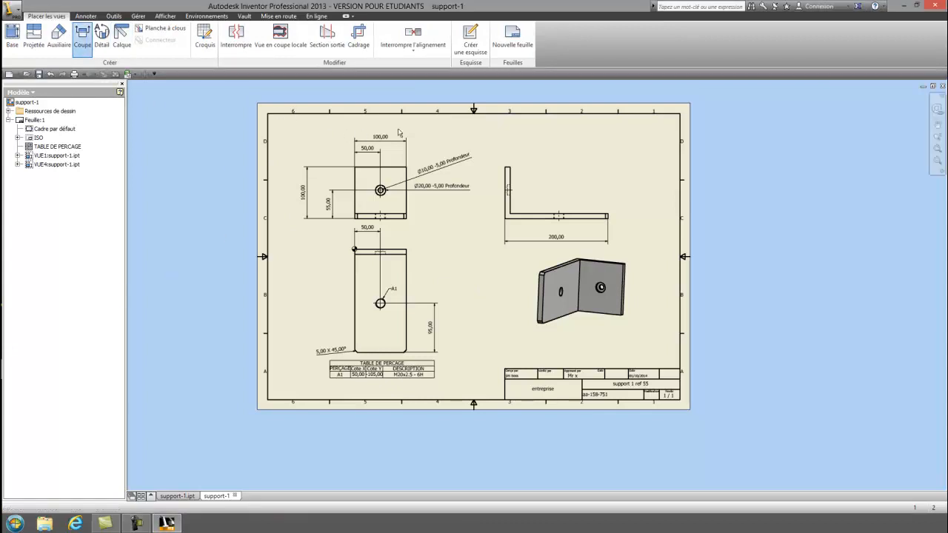
left_click(398, 170)
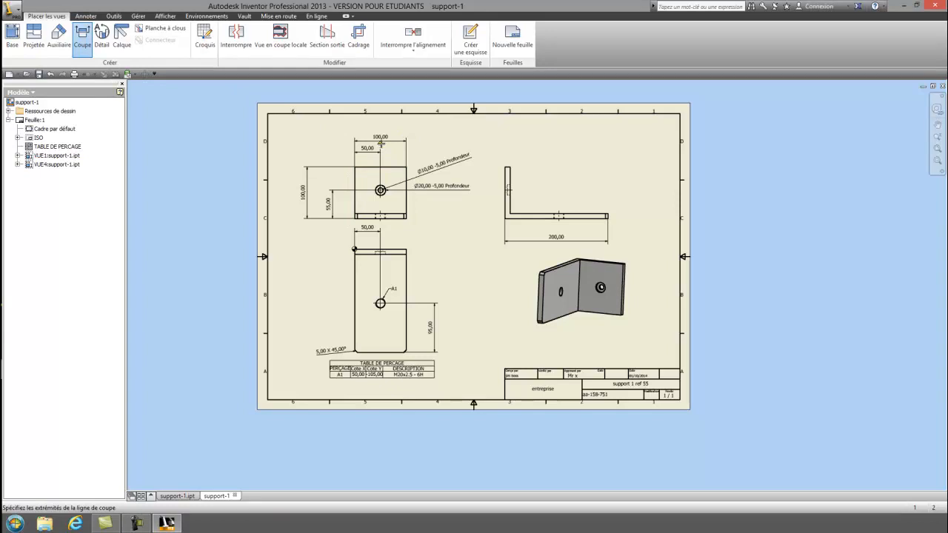
left_click(380, 146)
left_click(387, 233)
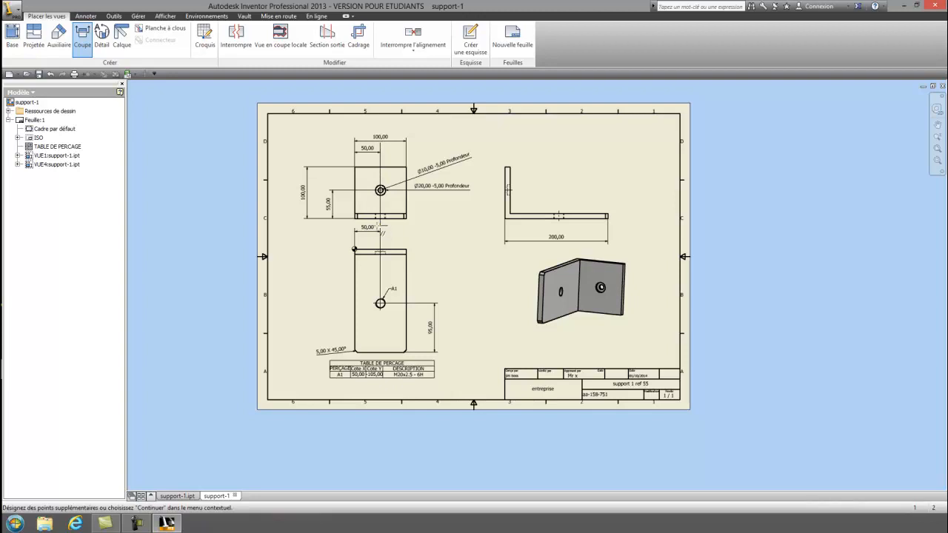
right_click(384, 229)
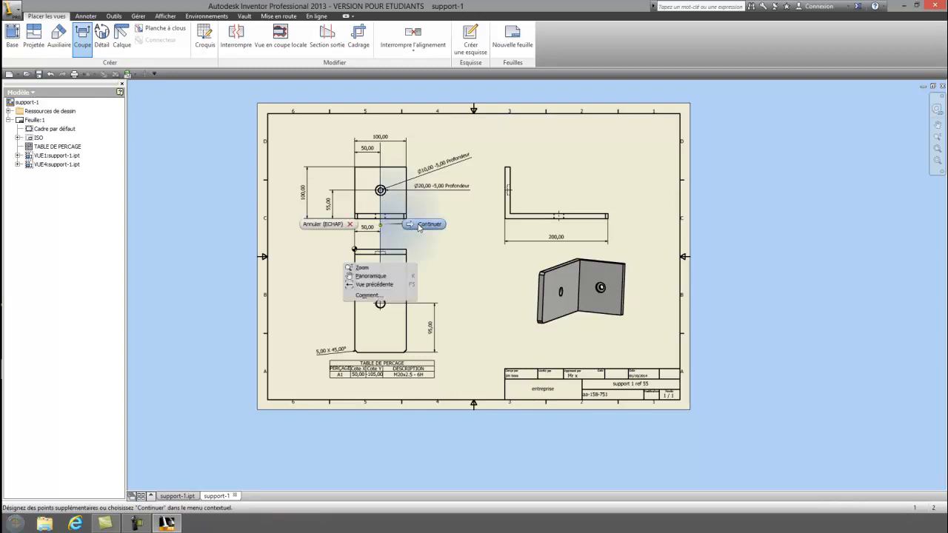
left_click(404, 222)
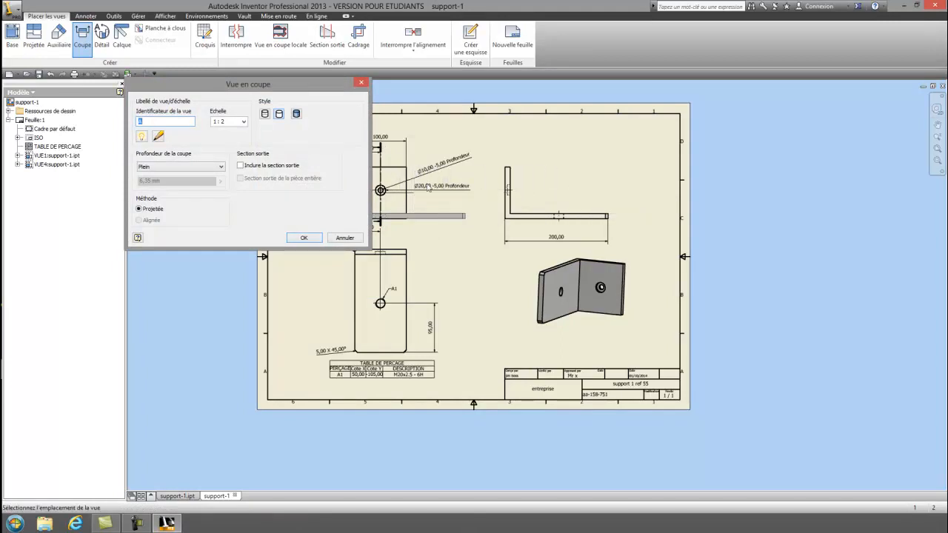
left_click(303, 237)
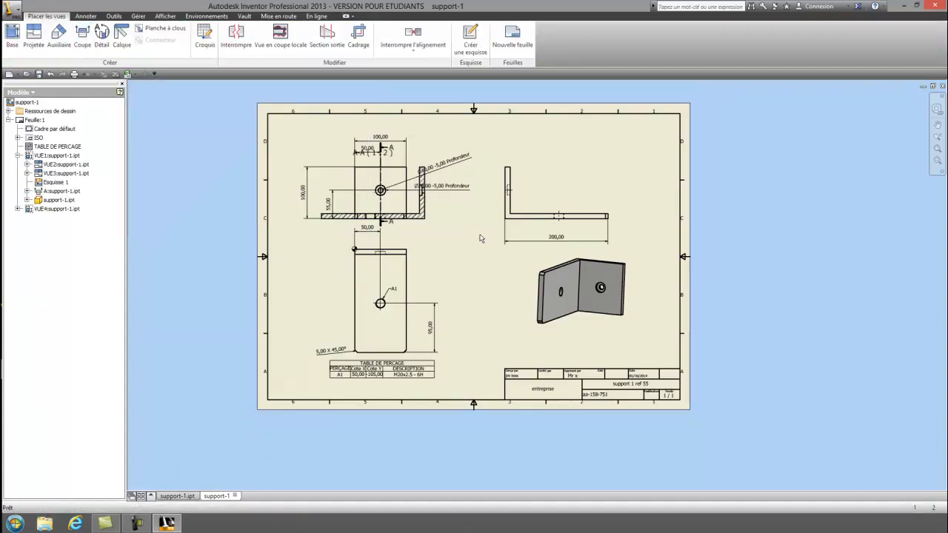
- Move section view A-A to the far side of the L-shaped side view, in line with it
mouse_move(443, 226)
left_mouse_down()
mouse_move(563, 215)
mouse_move(731, 218)
left_mouse_up()
scroll(672, 217, "up", 4)
scroll(642, 232, "down", 3)
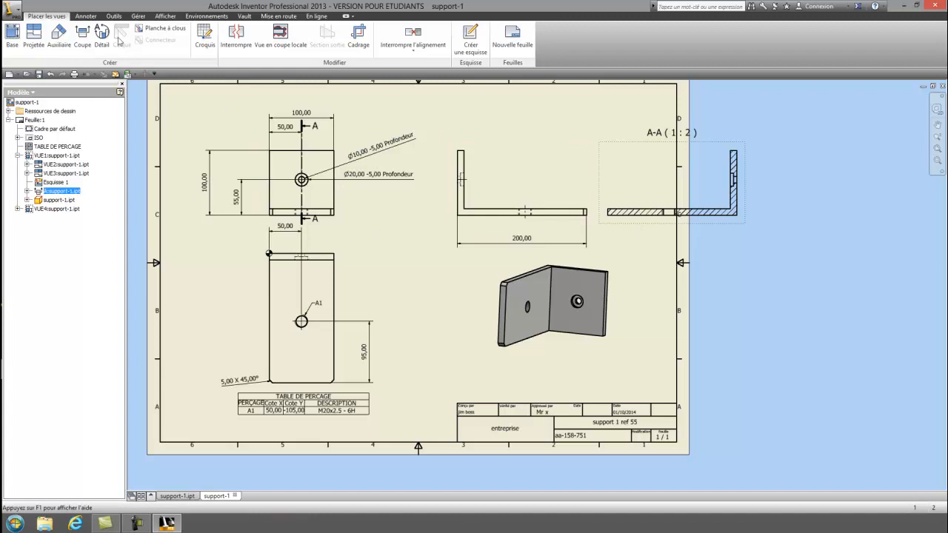
- Try to create a circular detail view at 1:1 near the lower corner of the front view
left_click(102, 35)
left_click(326, 204)
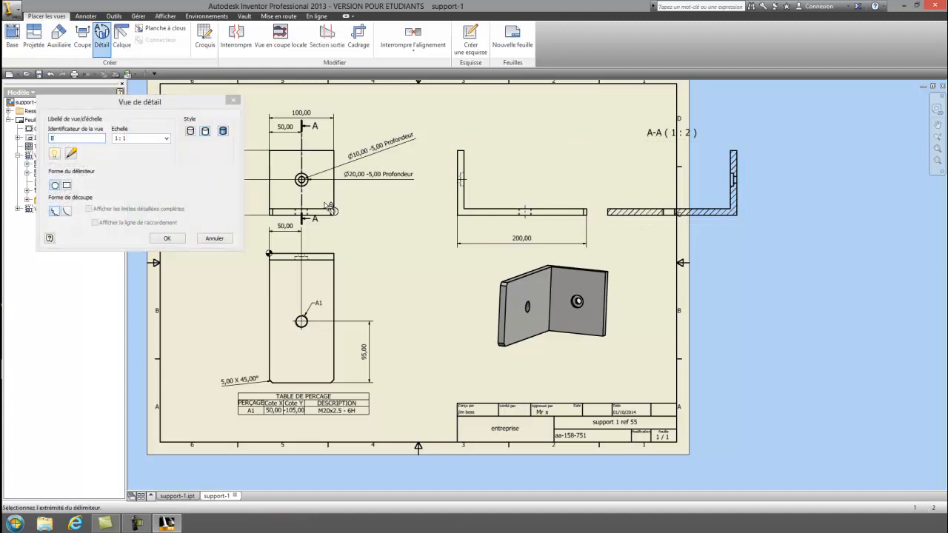
left_click(348, 224)
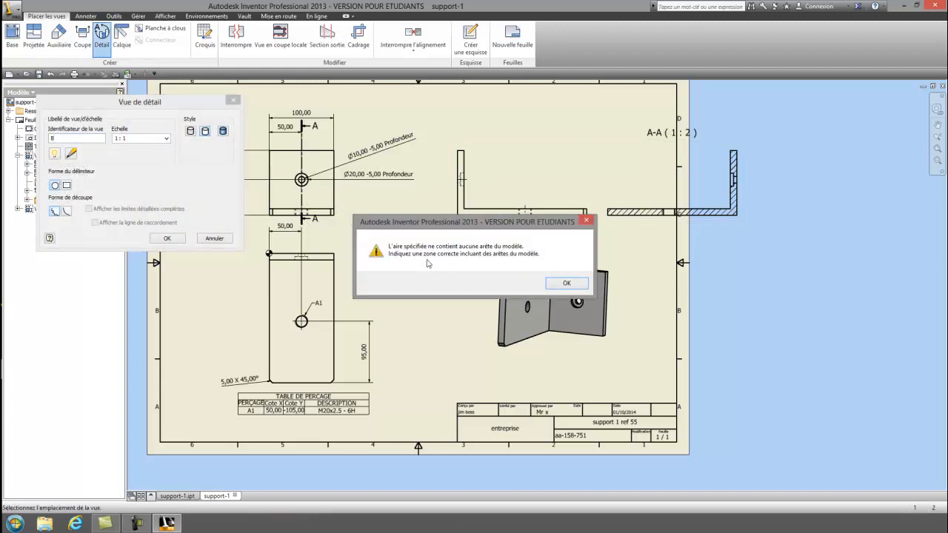
left_click(568, 284)
left_click(222, 238)
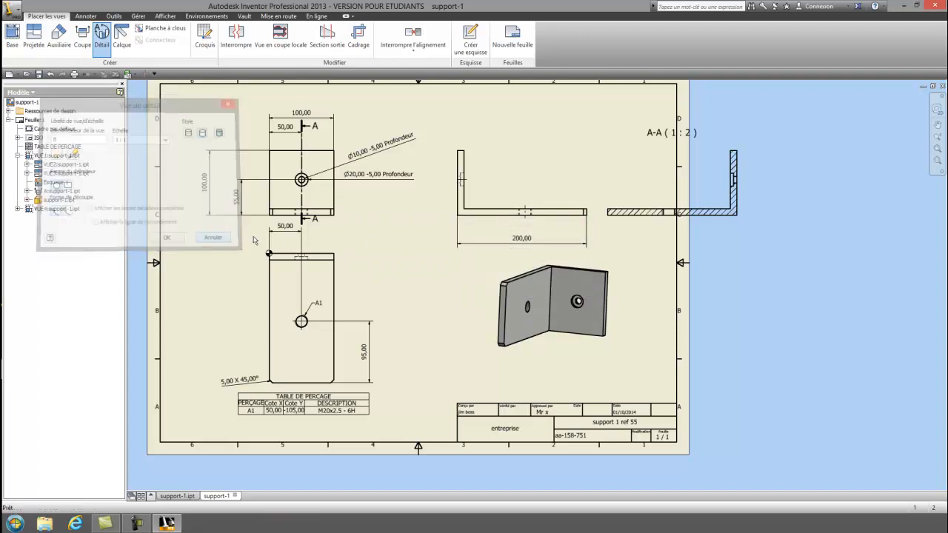
- Delete section view A-A from the sheet
left_click(654, 225)
key("Delete")
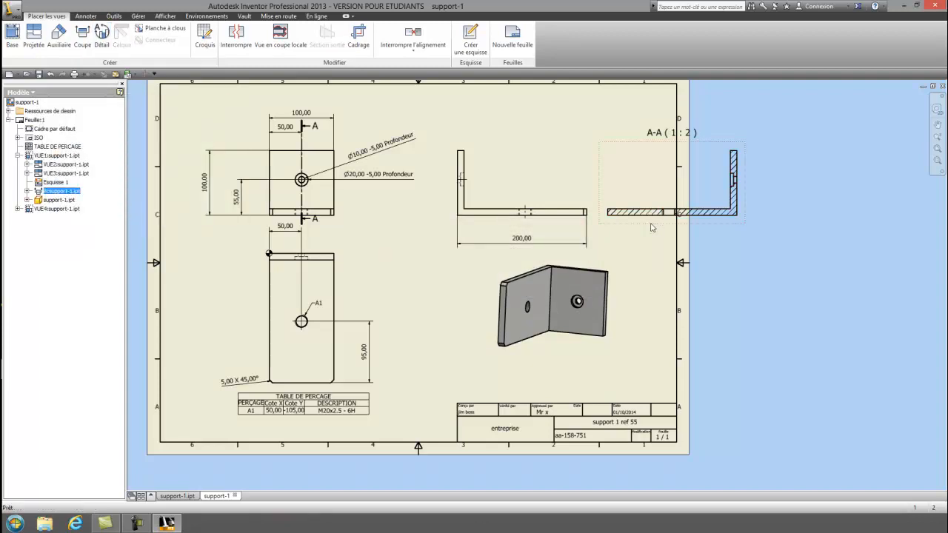
left_click(521, 283)
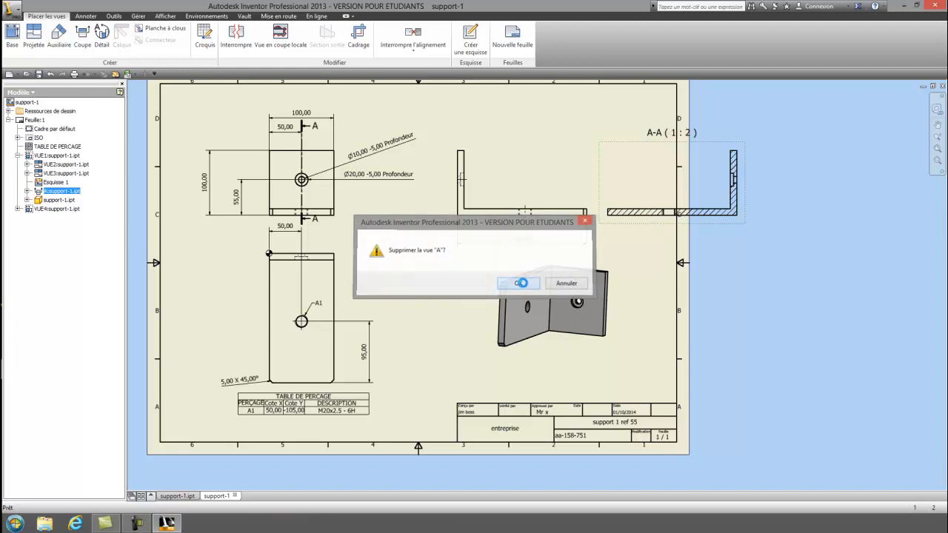
mouse_move(411, 262)
middle_mouse_down()
mouse_move(427, 288)
mouse_move(454, 274)
middle_mouse_up()
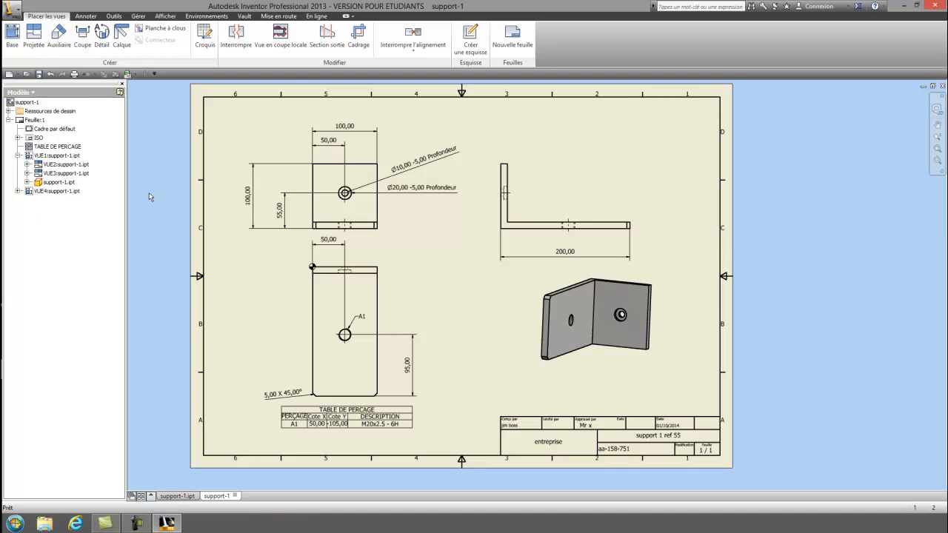
- Start saving the drawing and create a subfolder named "les mises en plan" inside the test-mise en plan folder
left_click(15, 14)
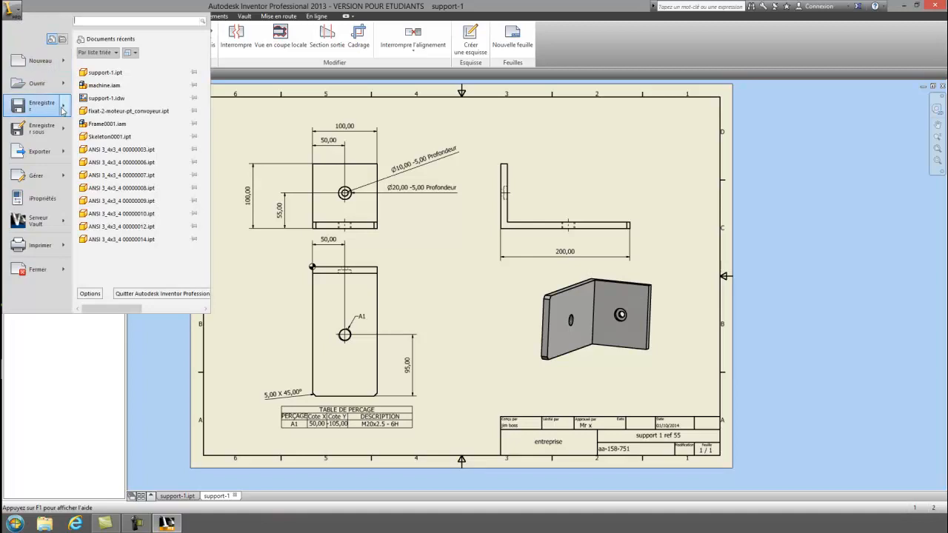
mouse_move(63, 109)
left_click(100, 77)
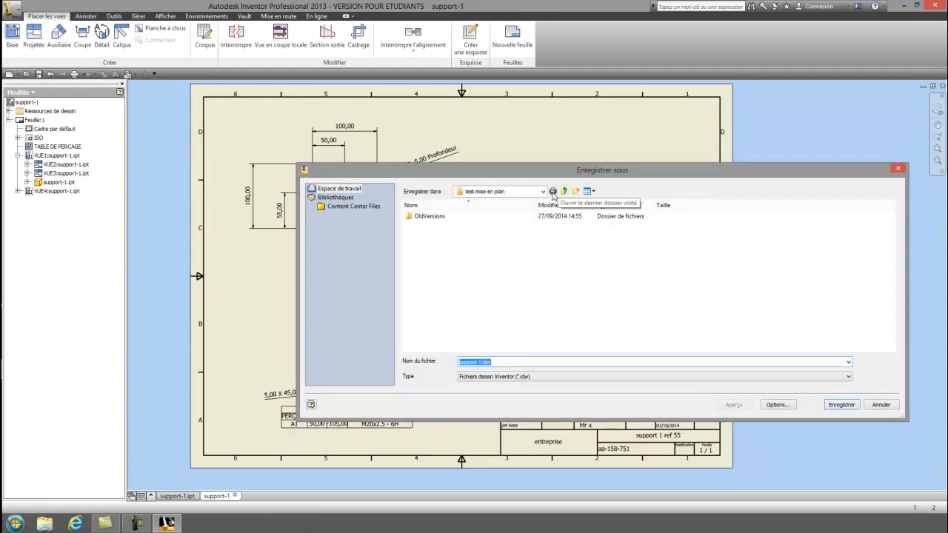
left_click(519, 191)
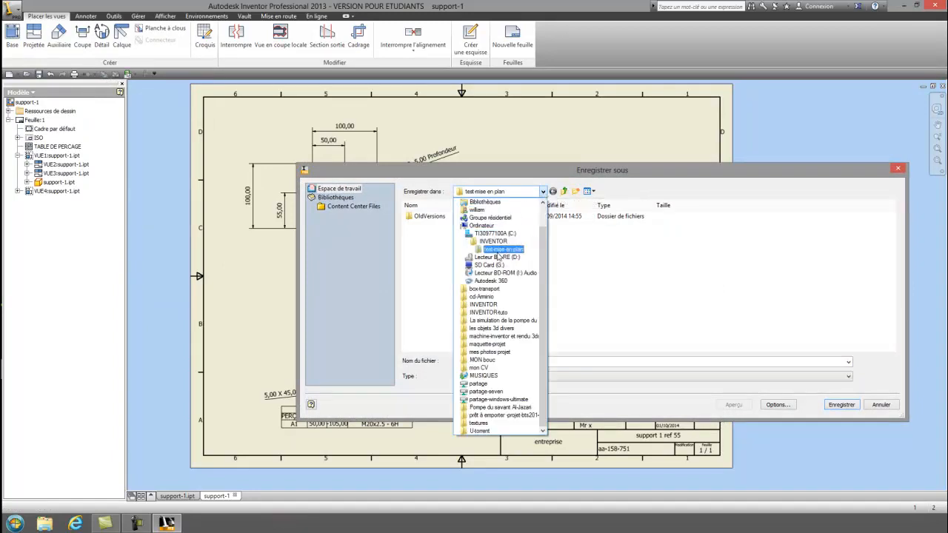
left_click(499, 250)
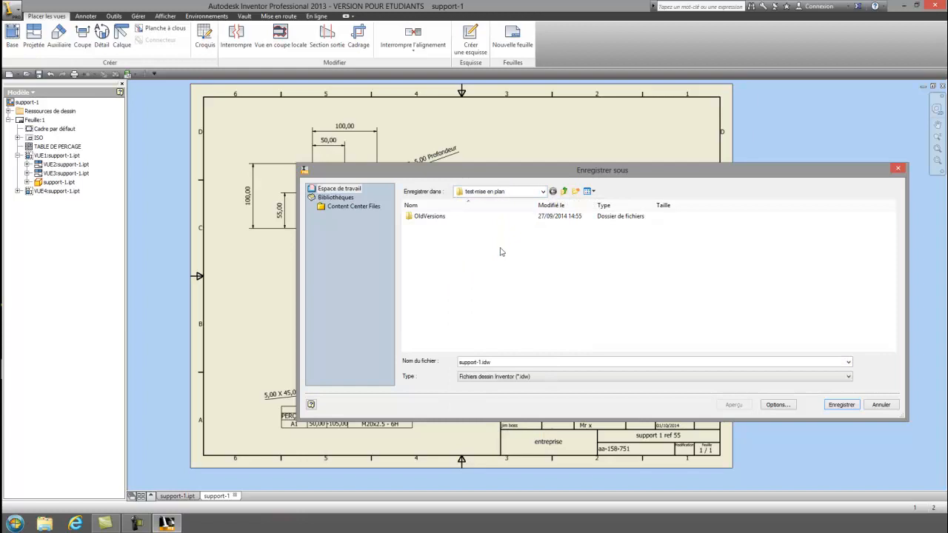
right_click(439, 238)
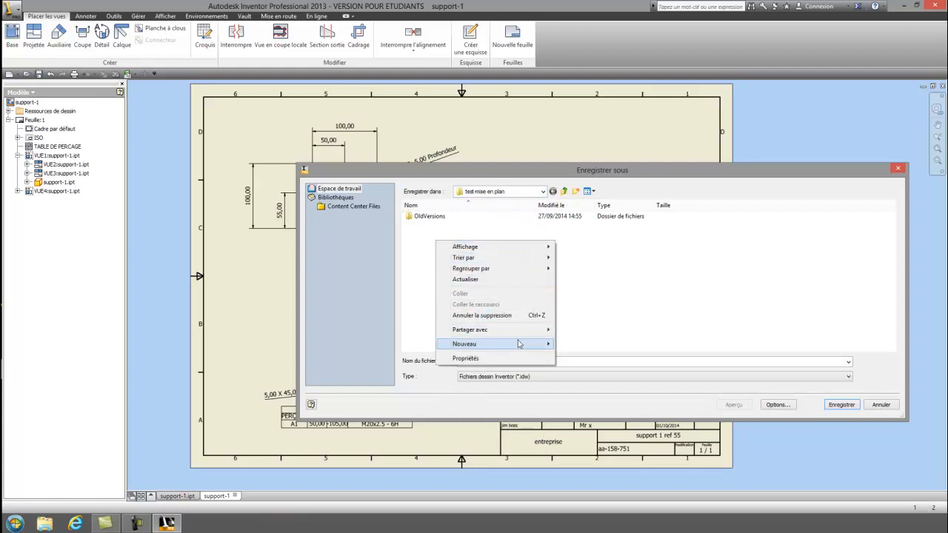
left_click(569, 344)
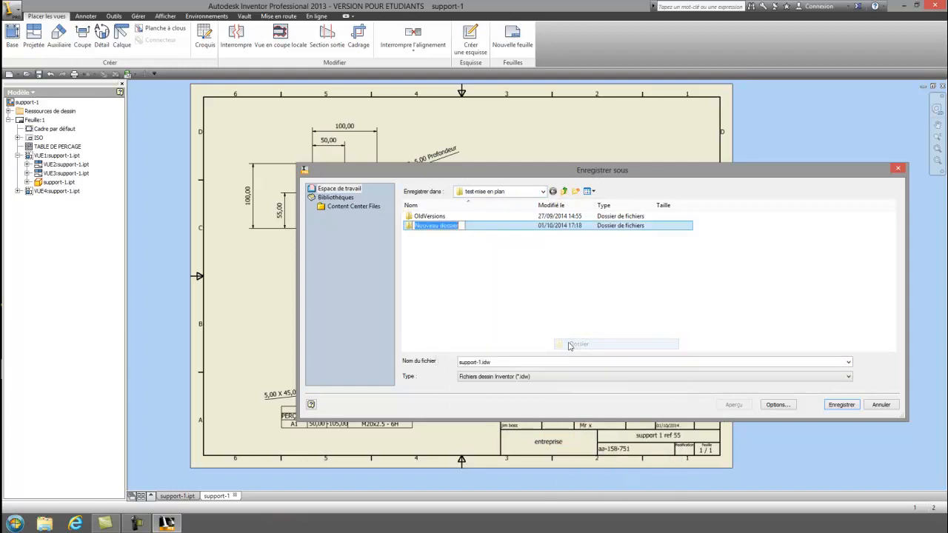
type("les")
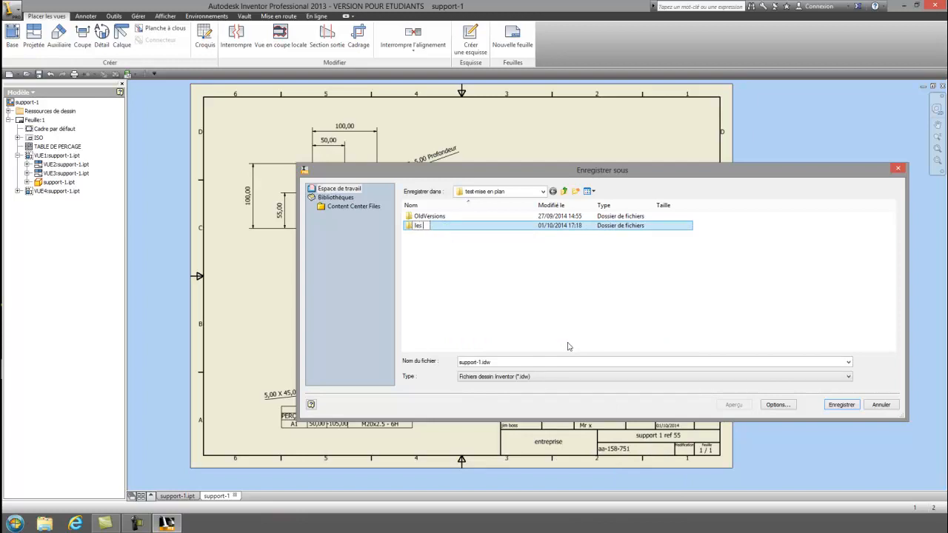
type(" mises")
key("Return")
- Save the drawing as support-1.idw in the "les mises en plan" folder, saving the modified part with it
double_click(447, 229)
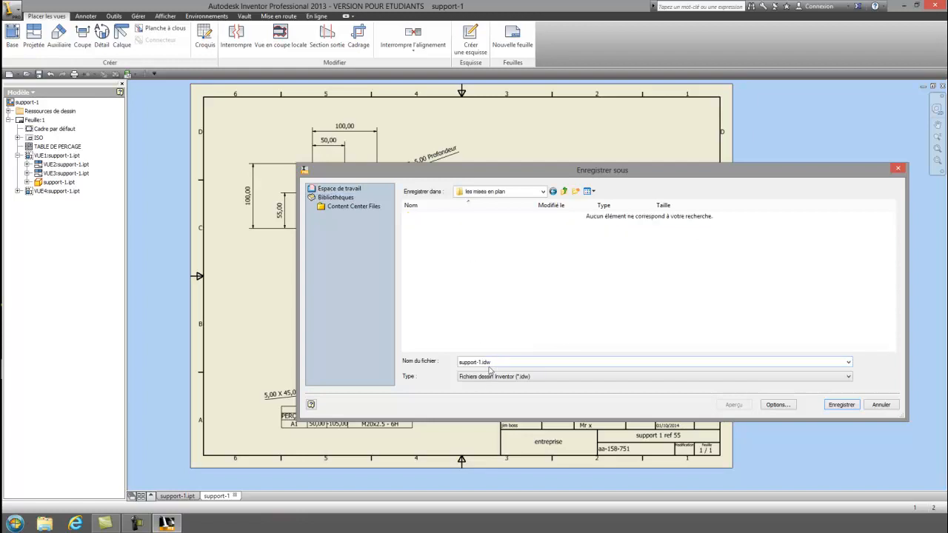
left_click(843, 405)
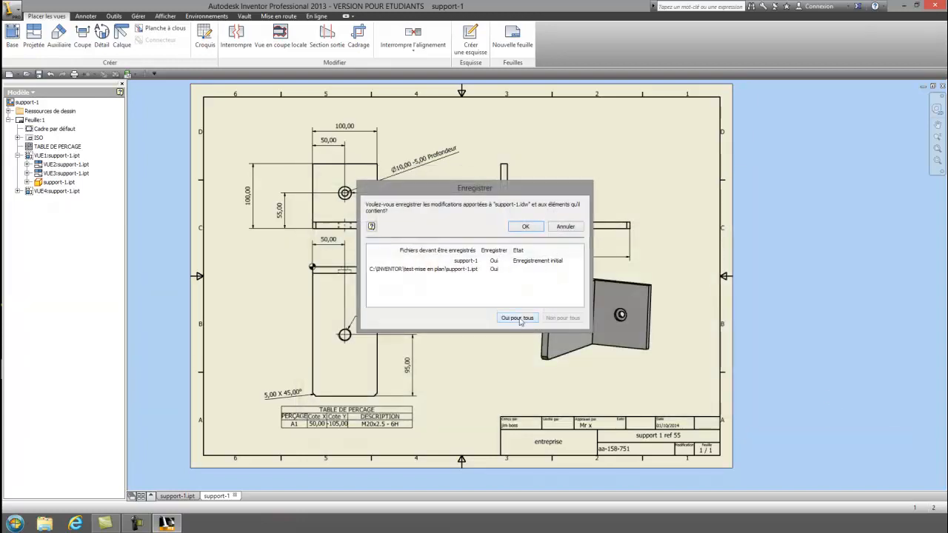
left_click(526, 226)
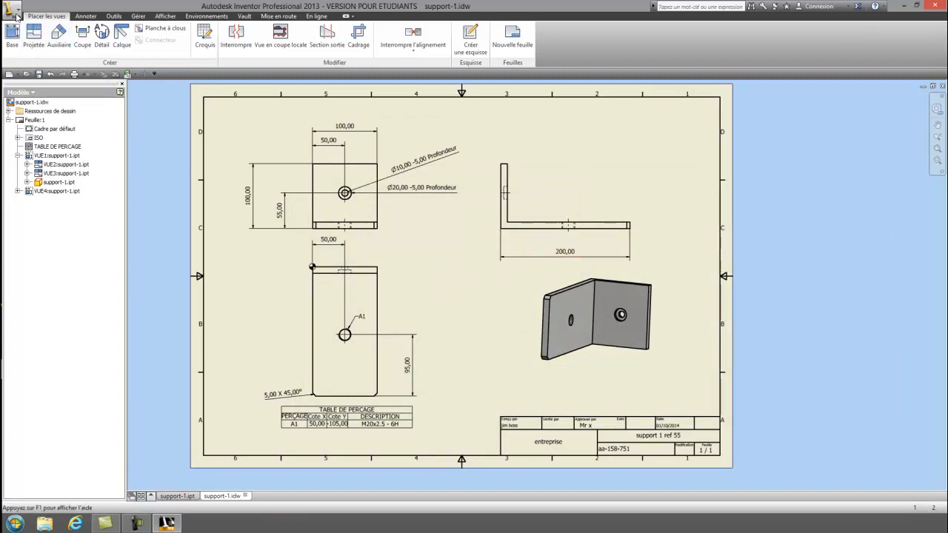
- From the support-1.ipt part, browse the "les mises en plan" folder for the saved drawing file without opening it
left_click(176, 495)
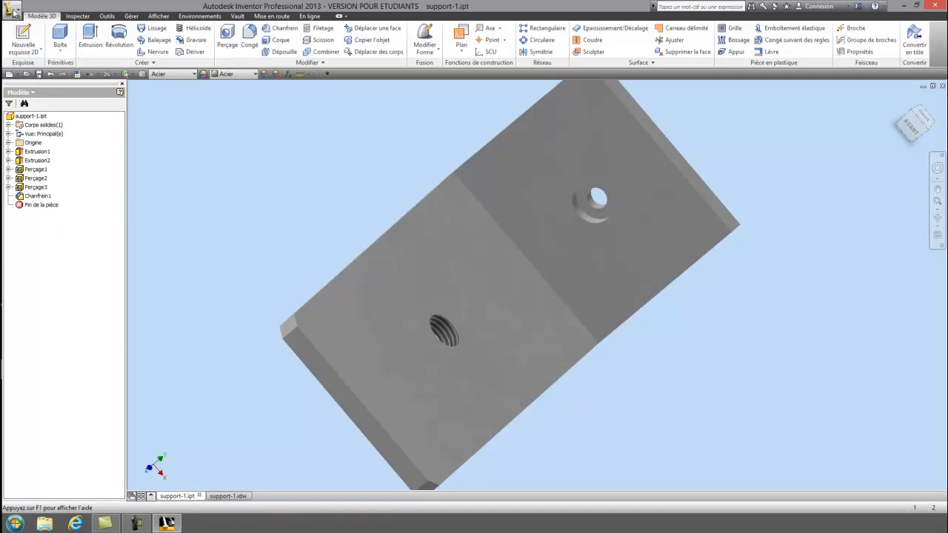
left_click(106, 15)
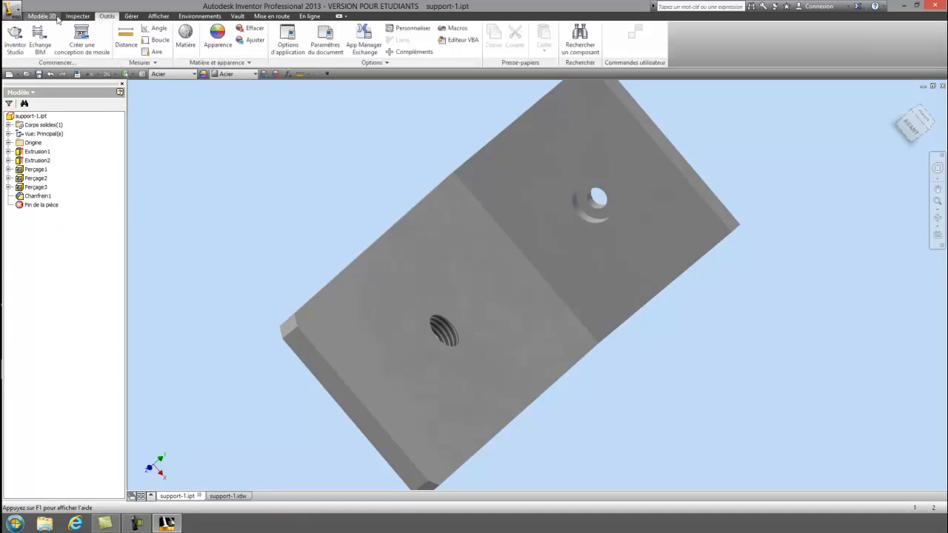
left_click(16, 18)
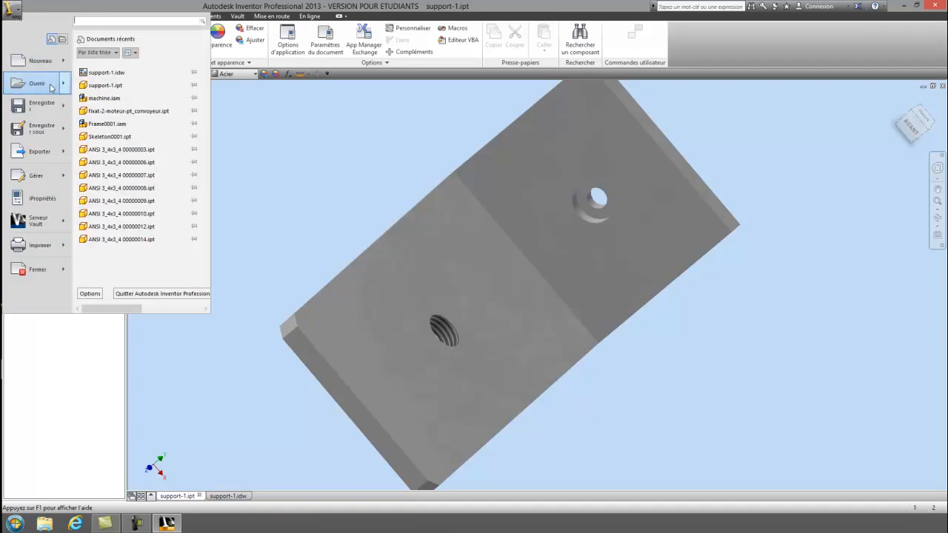
left_click(51, 86)
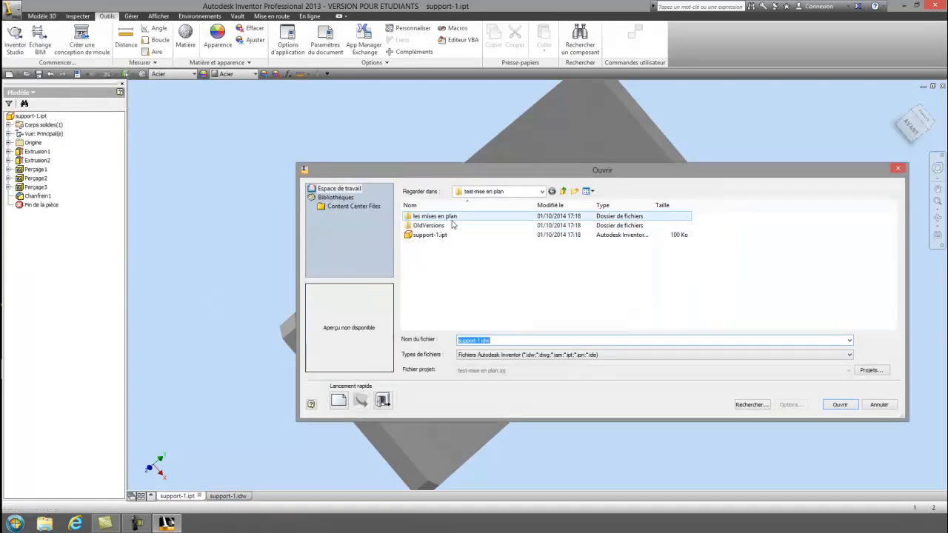
double_click(454, 225)
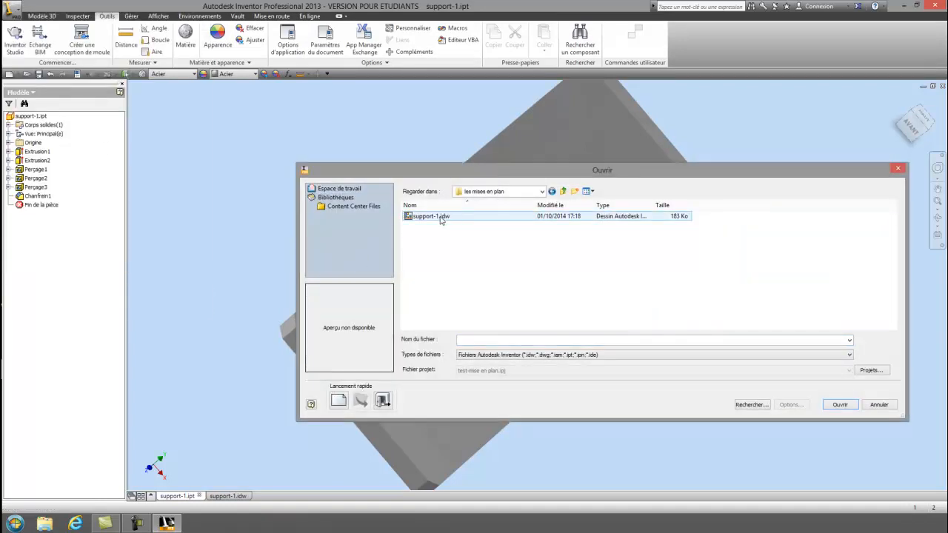
left_click_drag(438, 177, 351, 159)
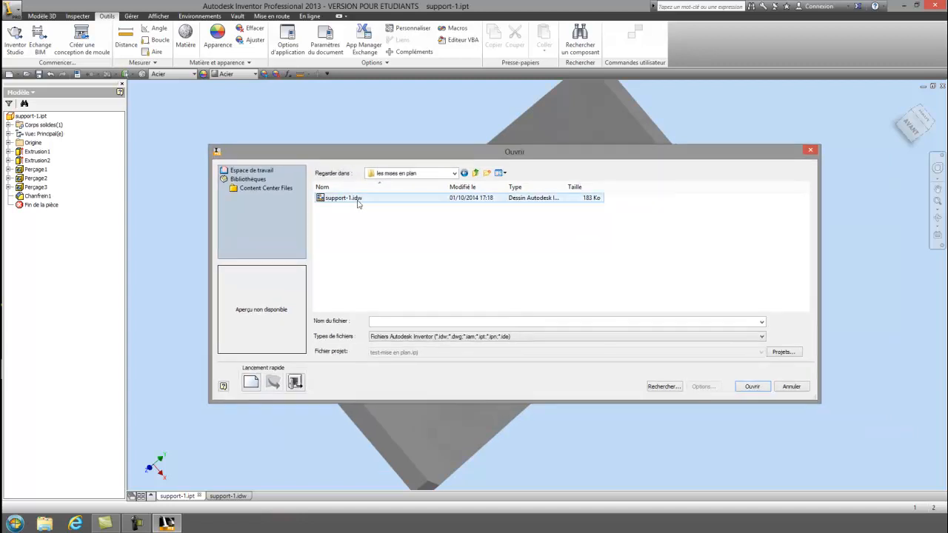
left_click(790, 387)
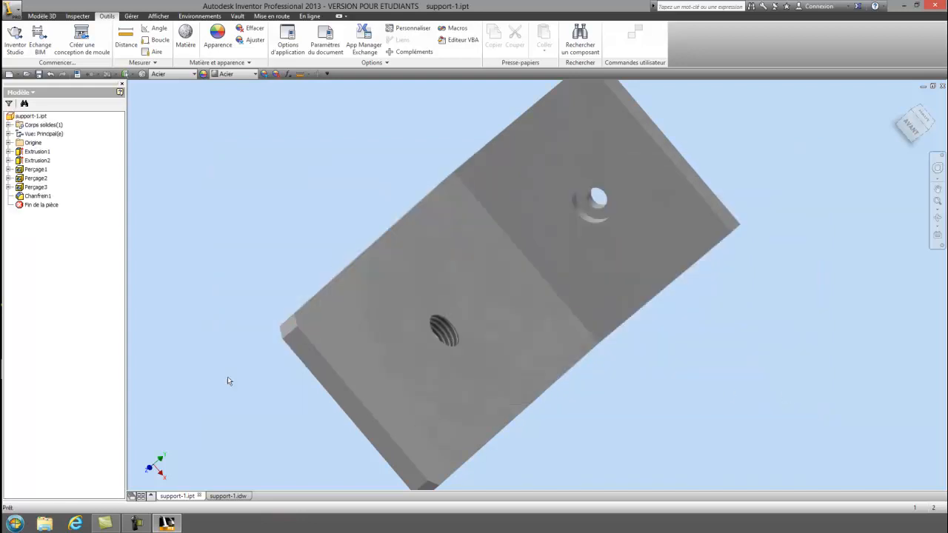
- Return to the support-1.idw drawing and look over the complete sheet
left_click(229, 496)
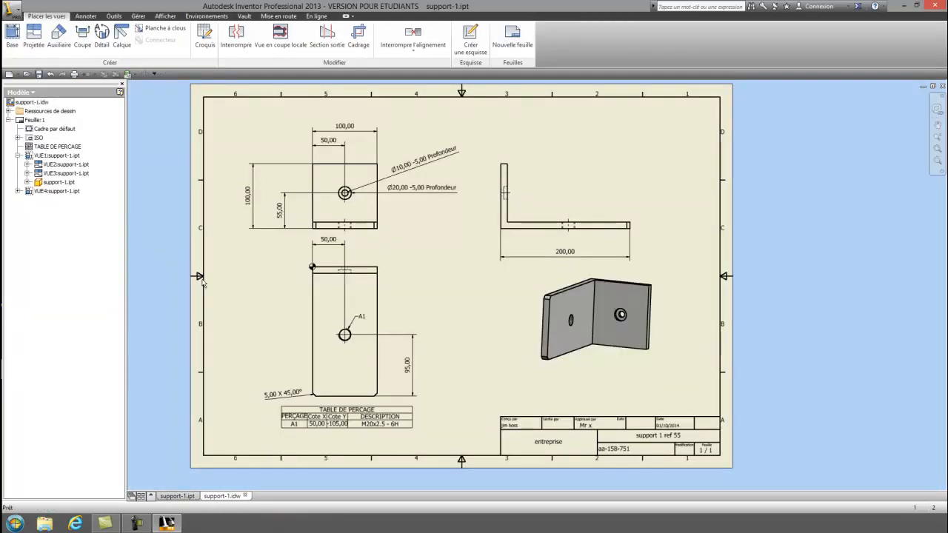
scroll(304, 285, "up", 2)
scroll(303, 285, "down", 5)
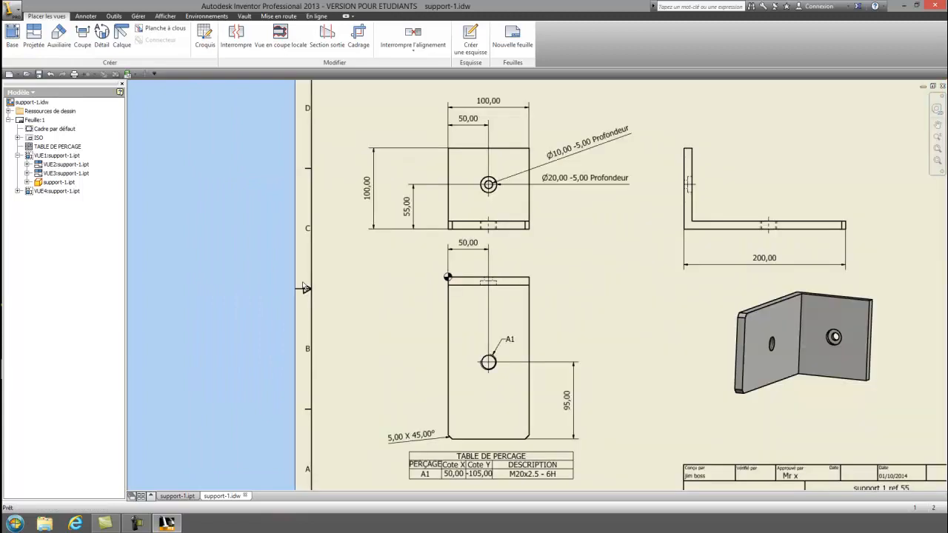
scroll(304, 286, "up", 2)
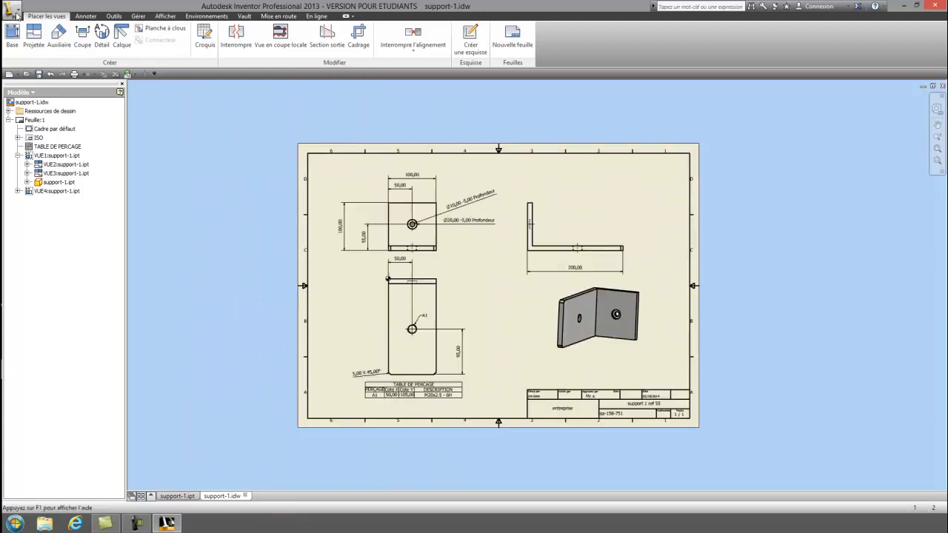
- Export the drawing in PDF format as support-1.pdf in the "les mises en plan" folder
left_click(11, 10)
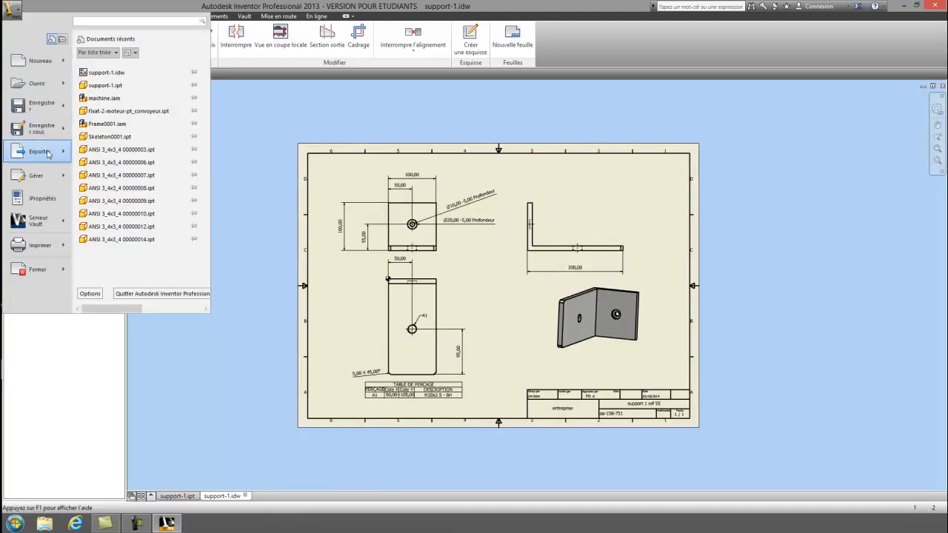
mouse_move(41, 151)
left_click(100, 101)
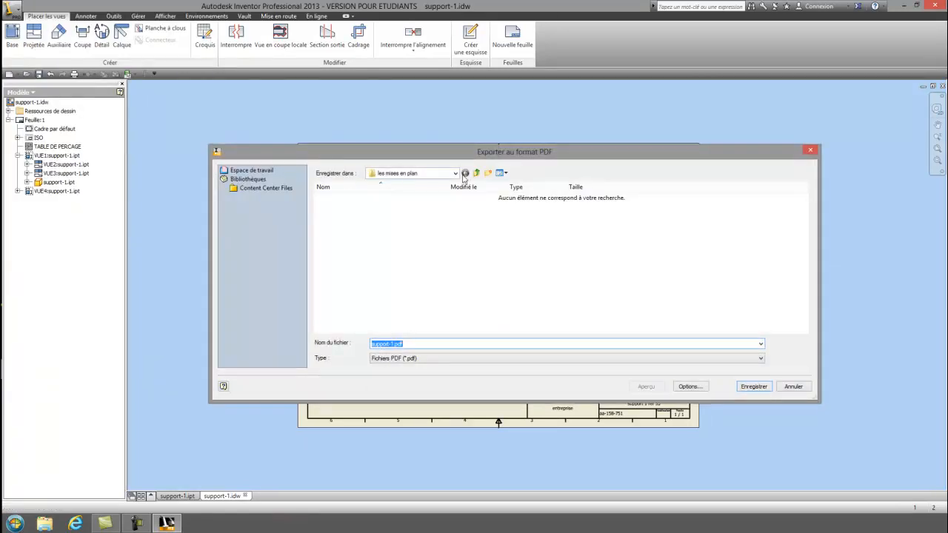
left_click(455, 173)
left_click(428, 231)
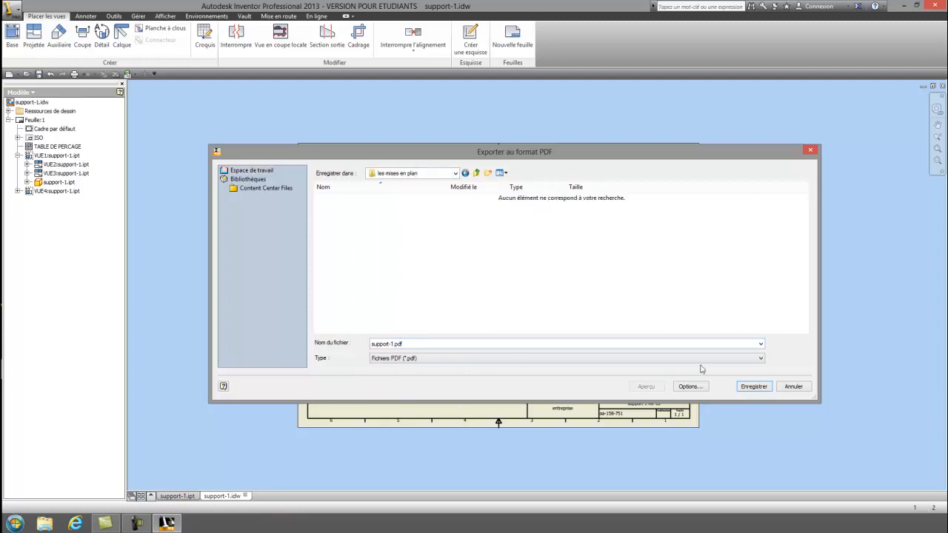
left_click(754, 386)
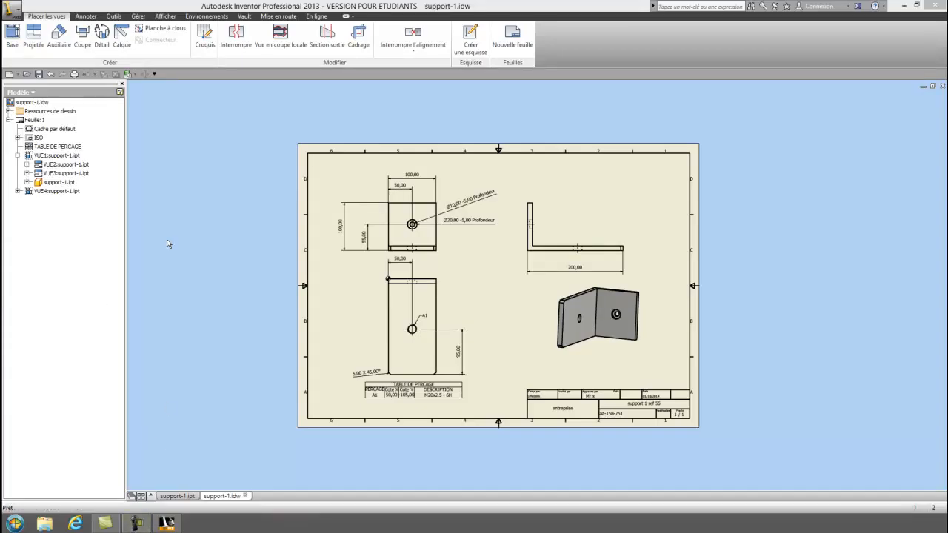
- From the support-1.ipt part, check the "les mises en plan" folder for the exported PDF using the file-opening dialog, without opening anything
left_click(177, 495)
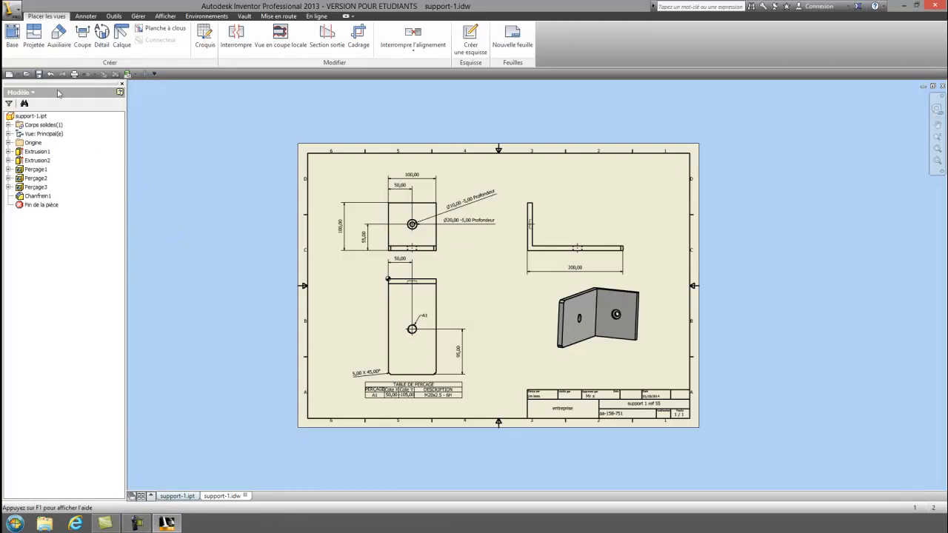
left_click(12, 9)
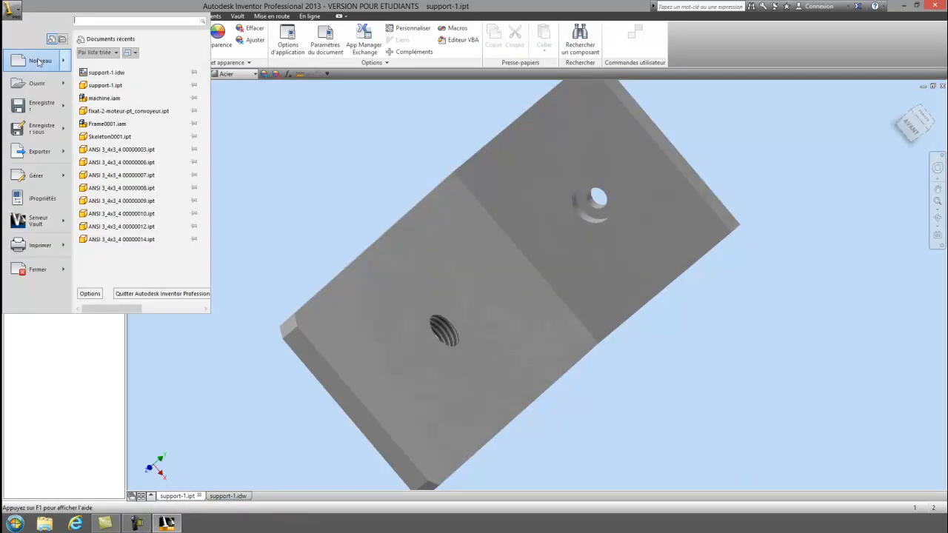
left_click(39, 84)
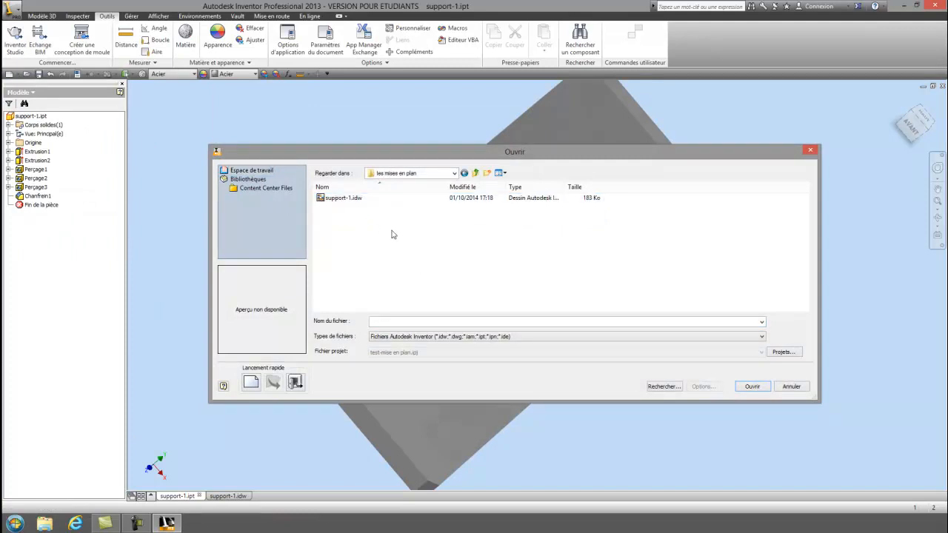
left_click(787, 388)
- Return to the support-1.idw drawing and check the PDF export destination folder for support-1.pdf without exporting again
left_click(235, 496)
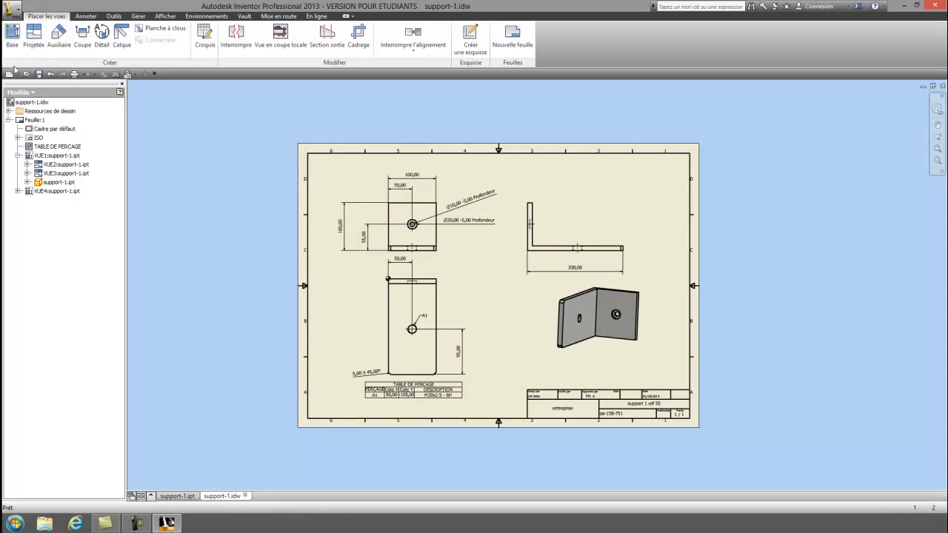
left_click(12, 12)
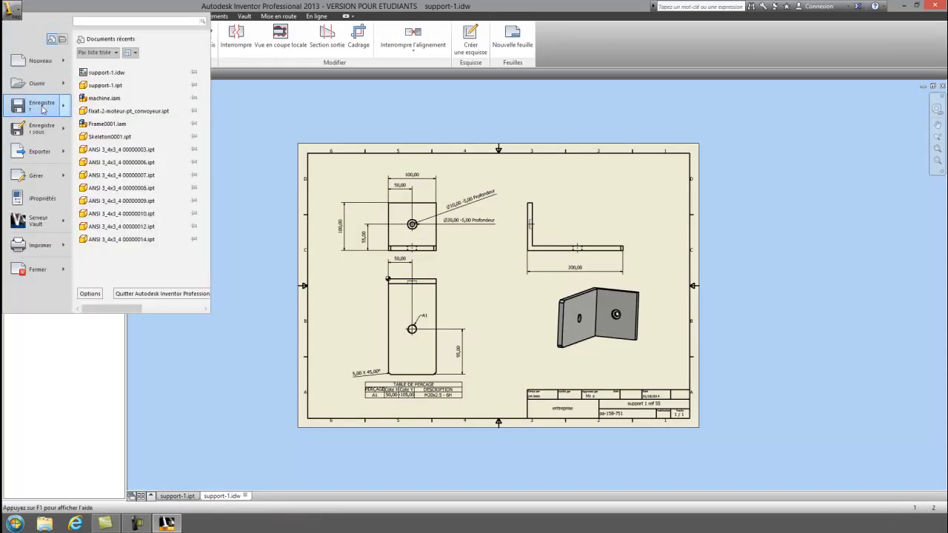
mouse_move(37, 151)
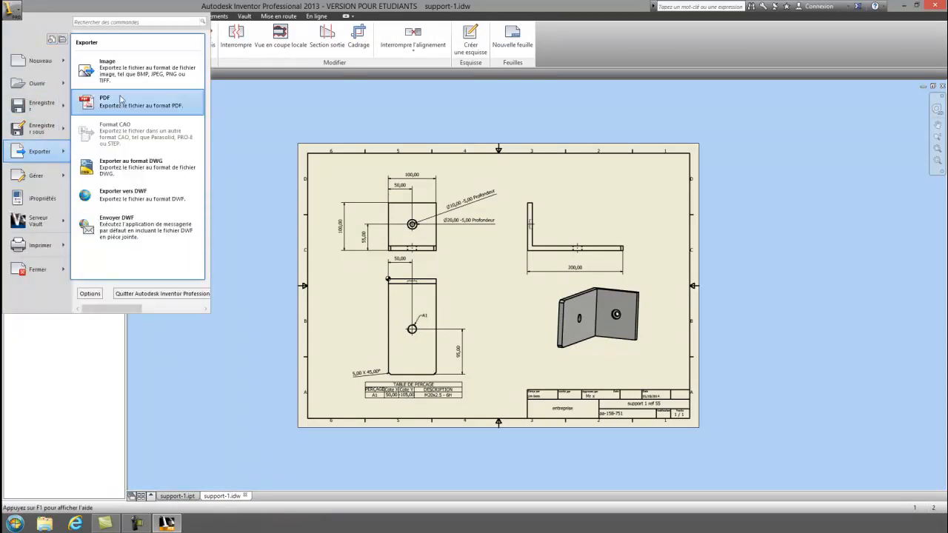
left_click(120, 98)
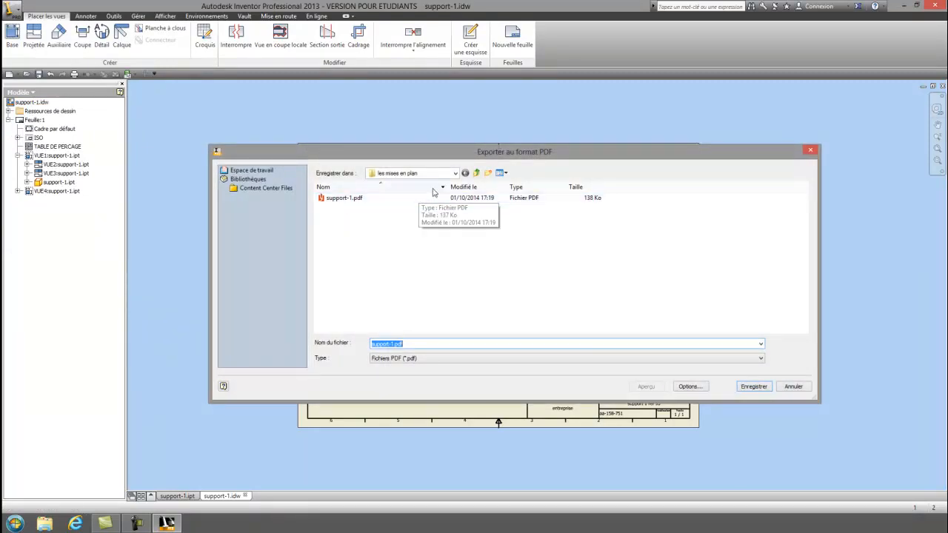
left_click(793, 386)
- From the support-1.ipt part, browse the "les mises en plan" folder with all file types shown, without opening a file
left_click(181, 496)
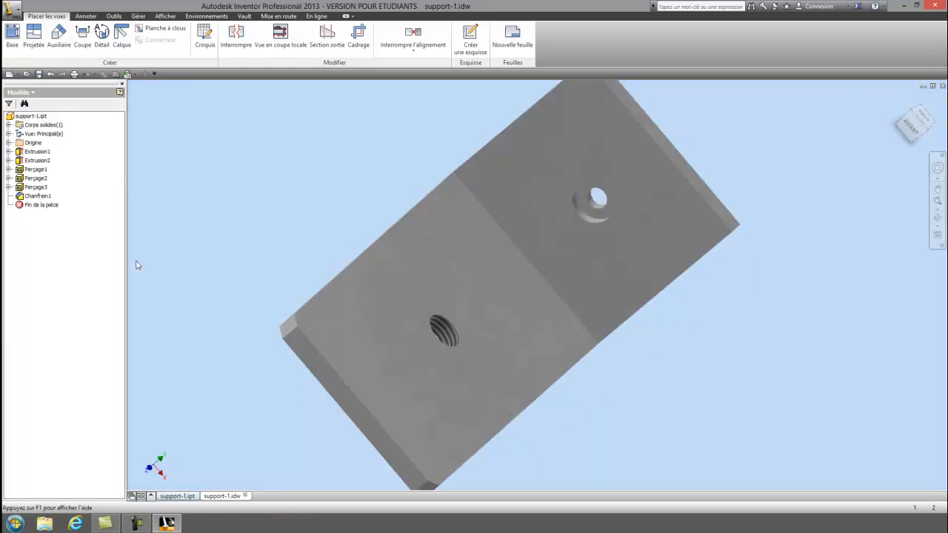
left_click(12, 9)
left_click(57, 89)
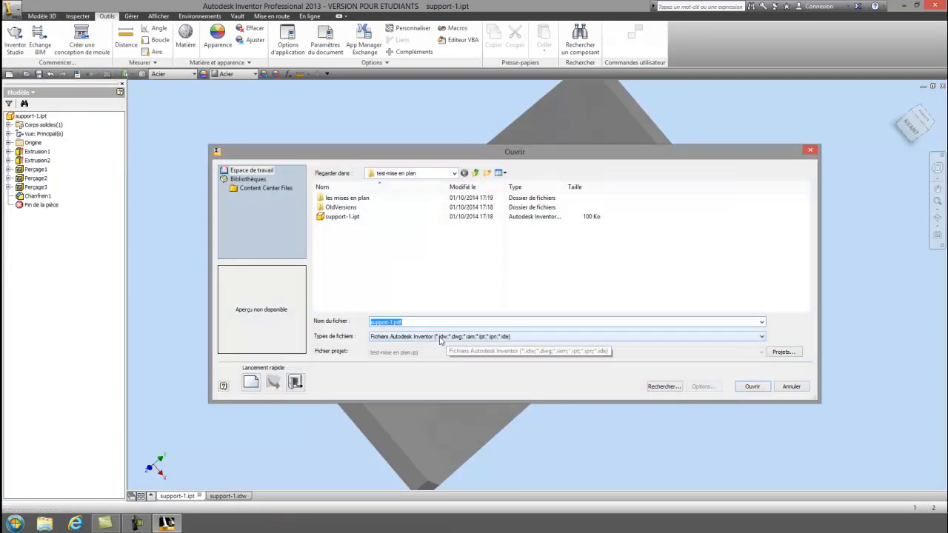
left_click(761, 336)
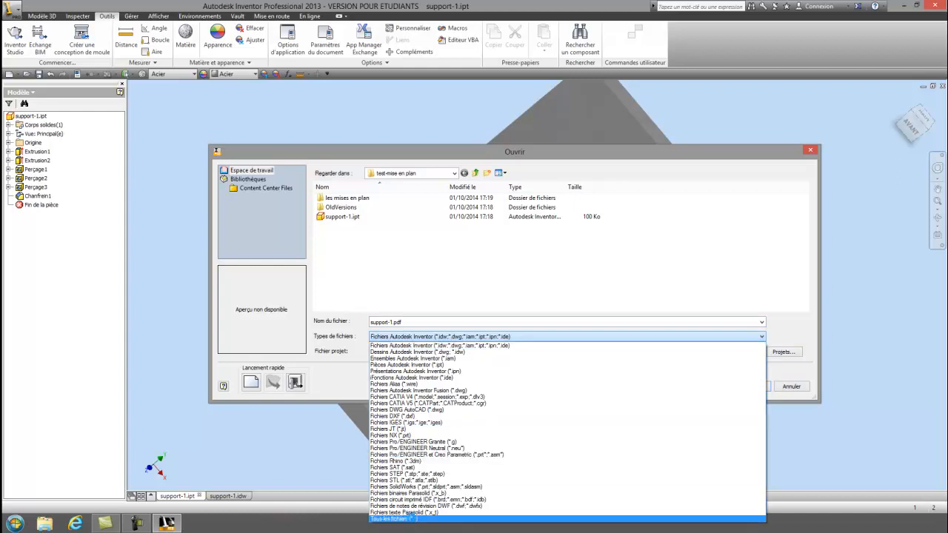
left_click(413, 519)
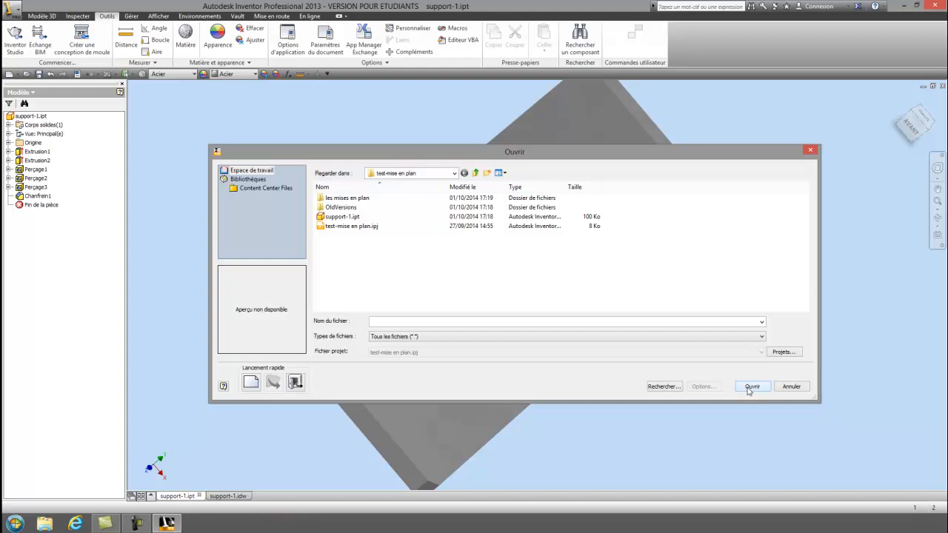
double_click(347, 198)
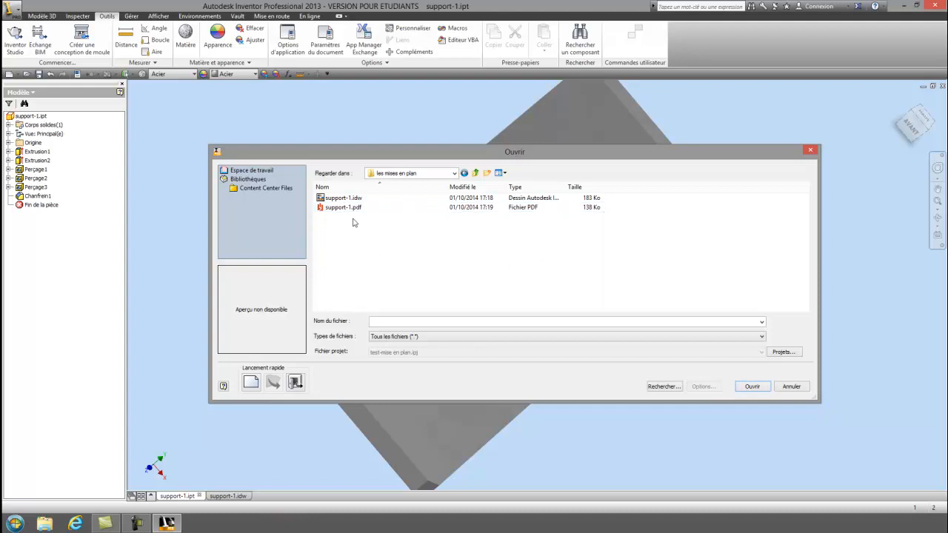
left_click(791, 387)
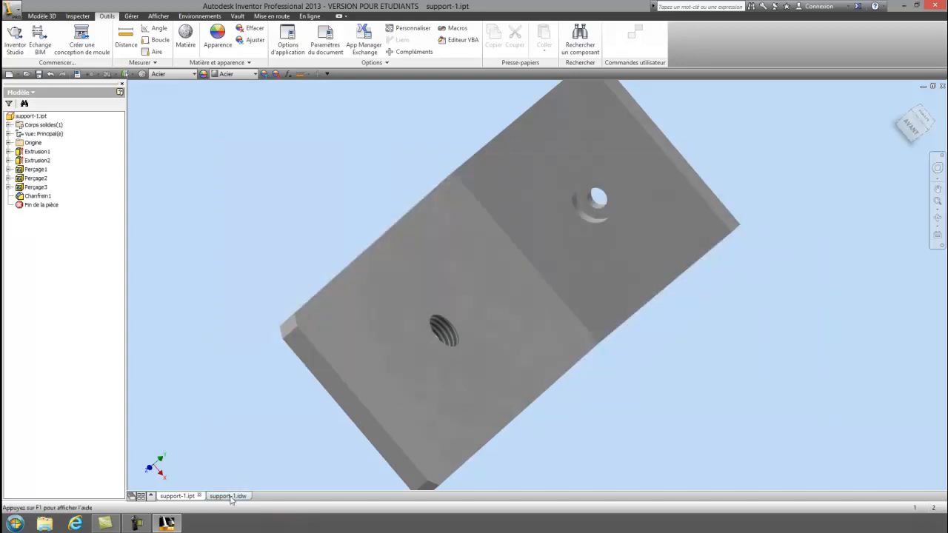
- Switch back to the support-1.idw drawing and review the finished sheet with its views, hole table and title block
left_click(227, 495)
scroll(427, 345, "down", 3)
scroll(427, 345, "up", 3)
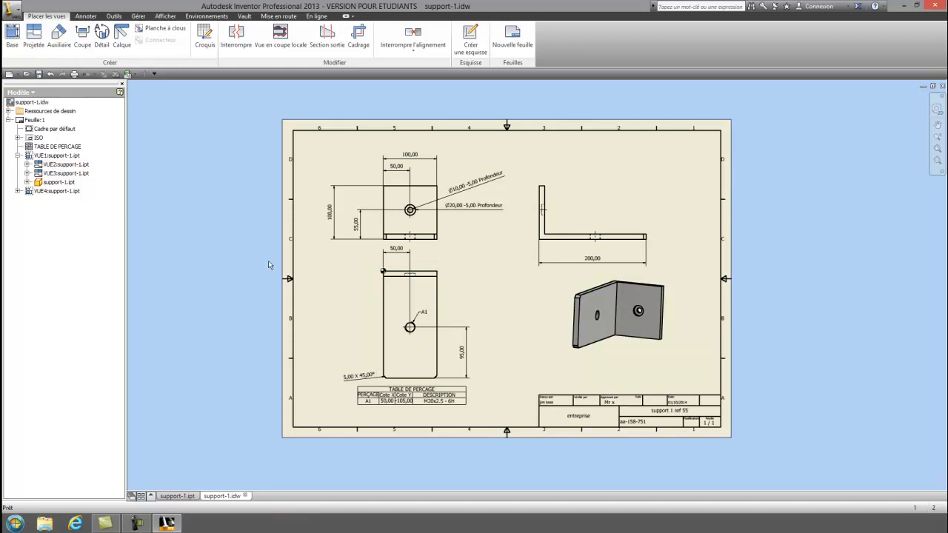
scroll(253, 269, "down", 3)
scroll(253, 270, "up", 3)
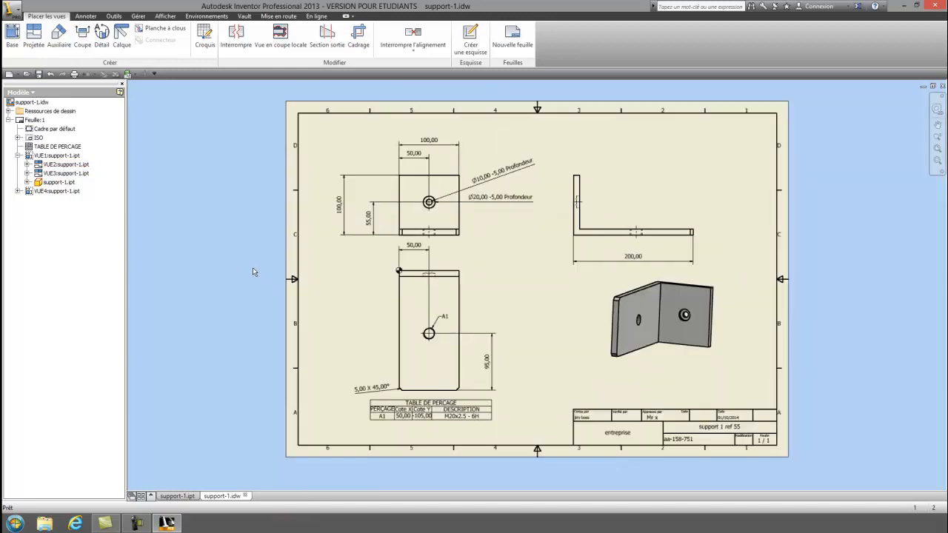